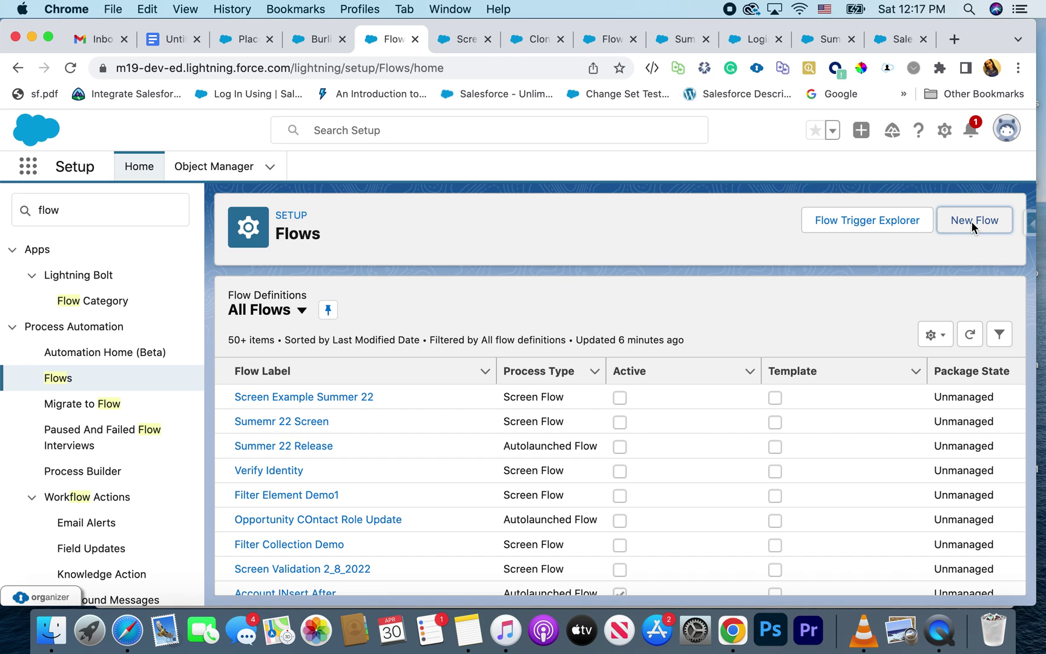
- Create a new Record-Triggered Flow and select Account as the object that triggers it
click(973, 227)
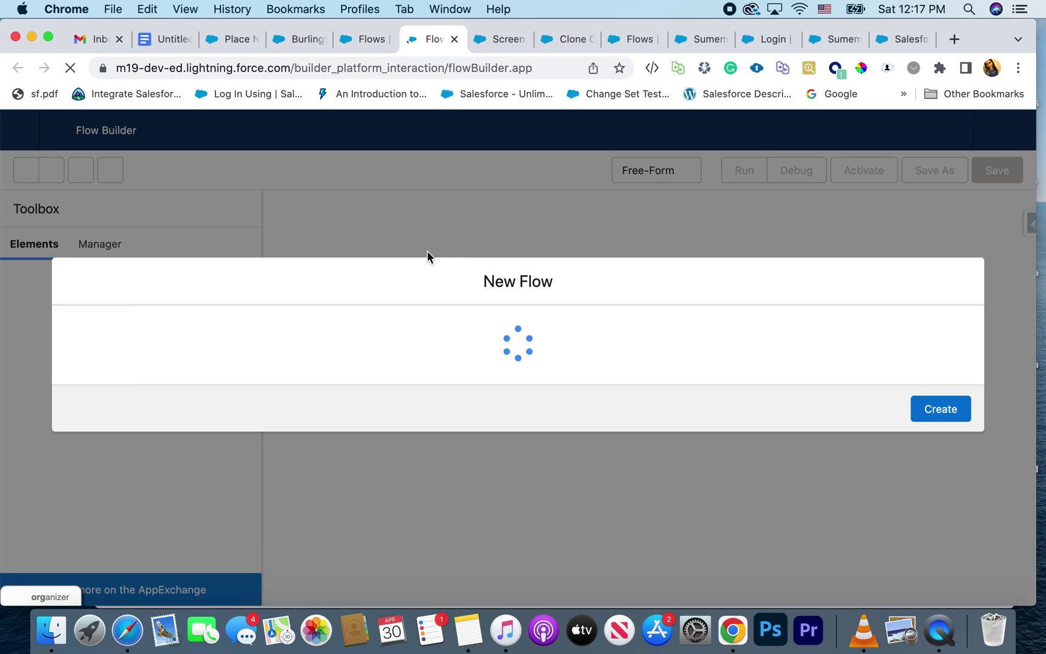
click(433, 295)
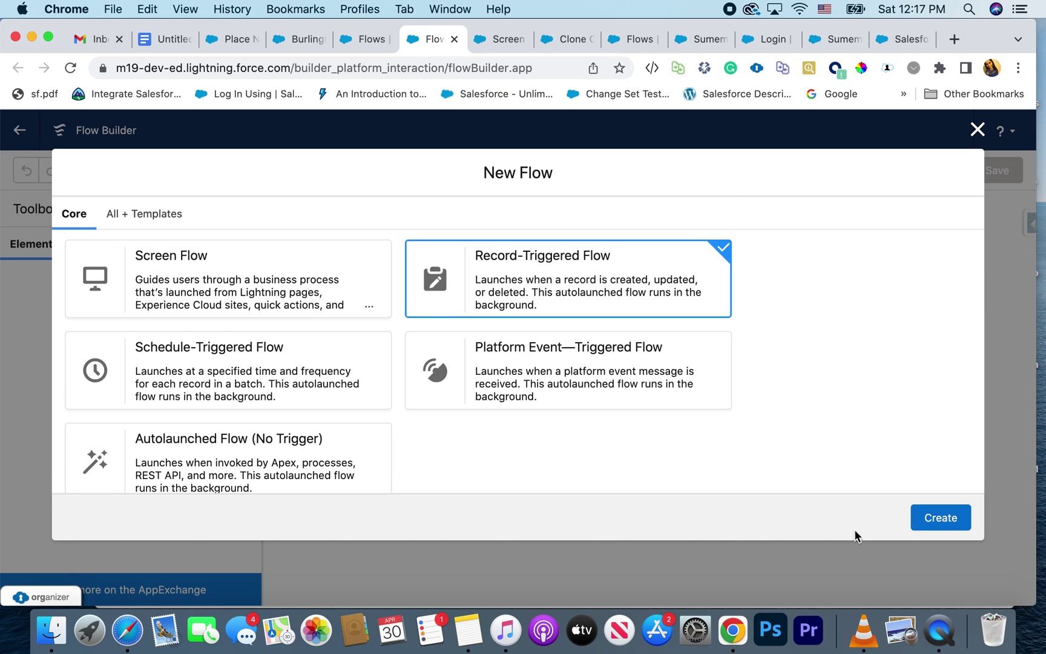
click(954, 522)
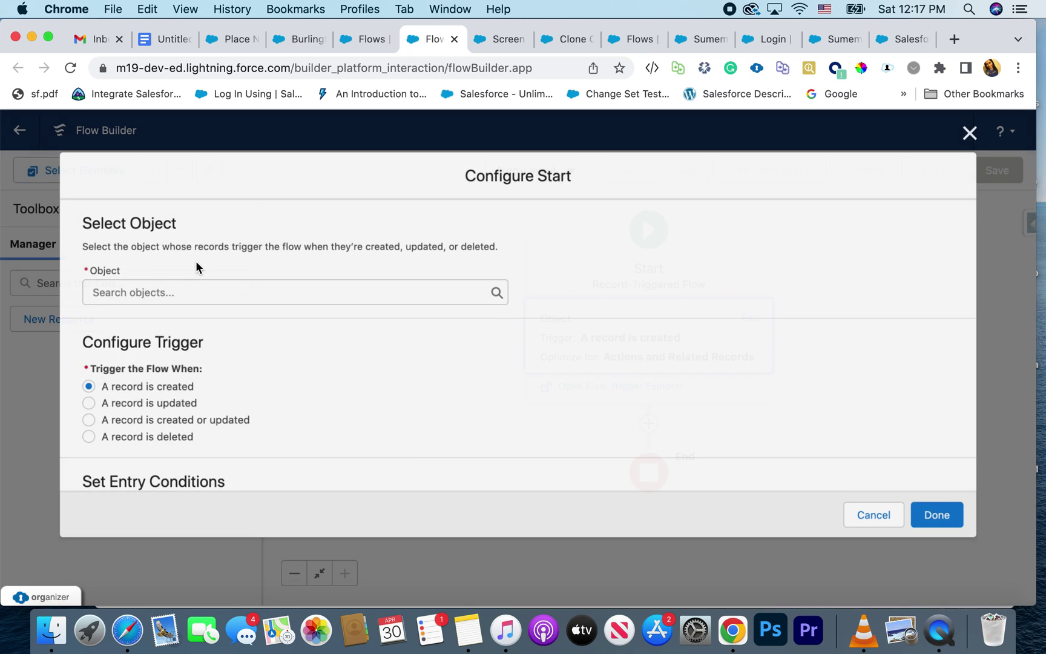
click(149, 288)
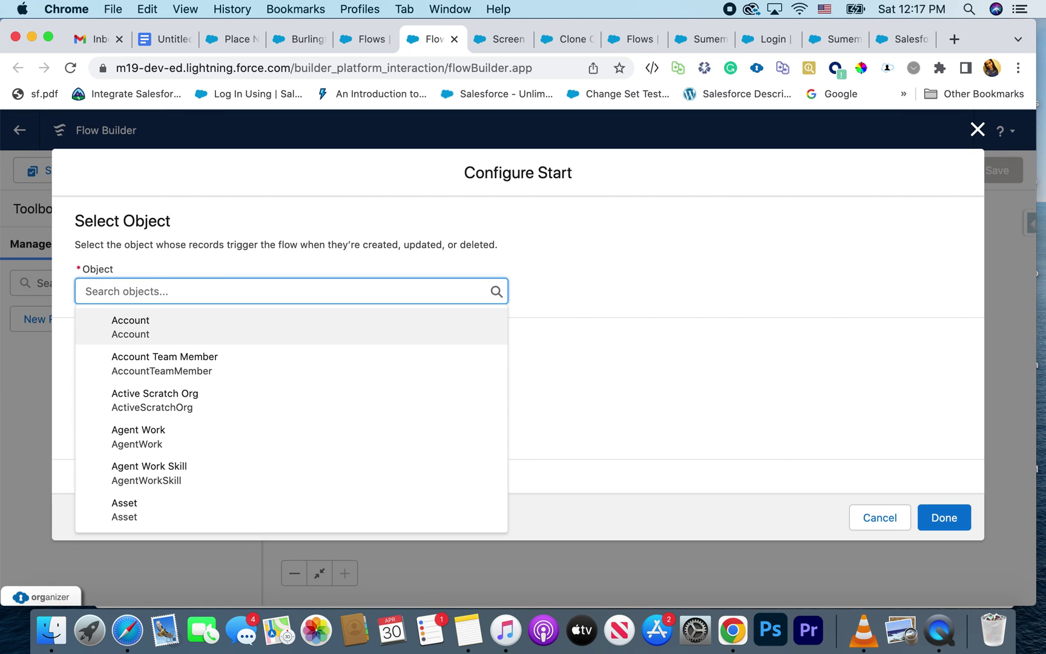
text(acc)
click(114, 324)
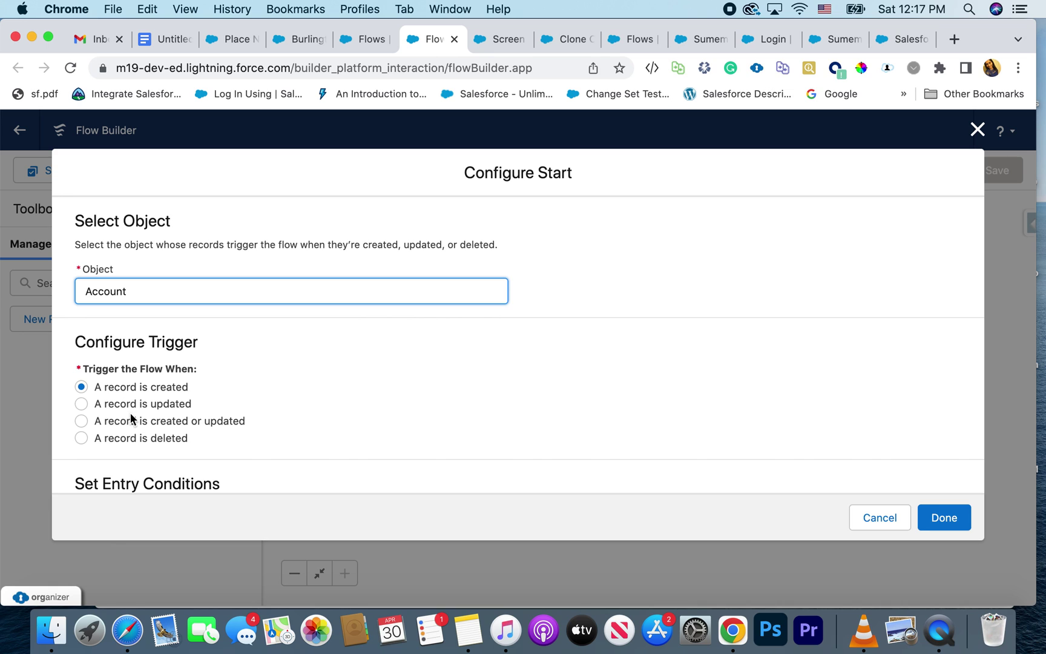
- Set the flow's entry condition requirements to Formula Evaluates to True (New)
scroll(130, 413, down, 2)
scroll(153, 342, down, 4)
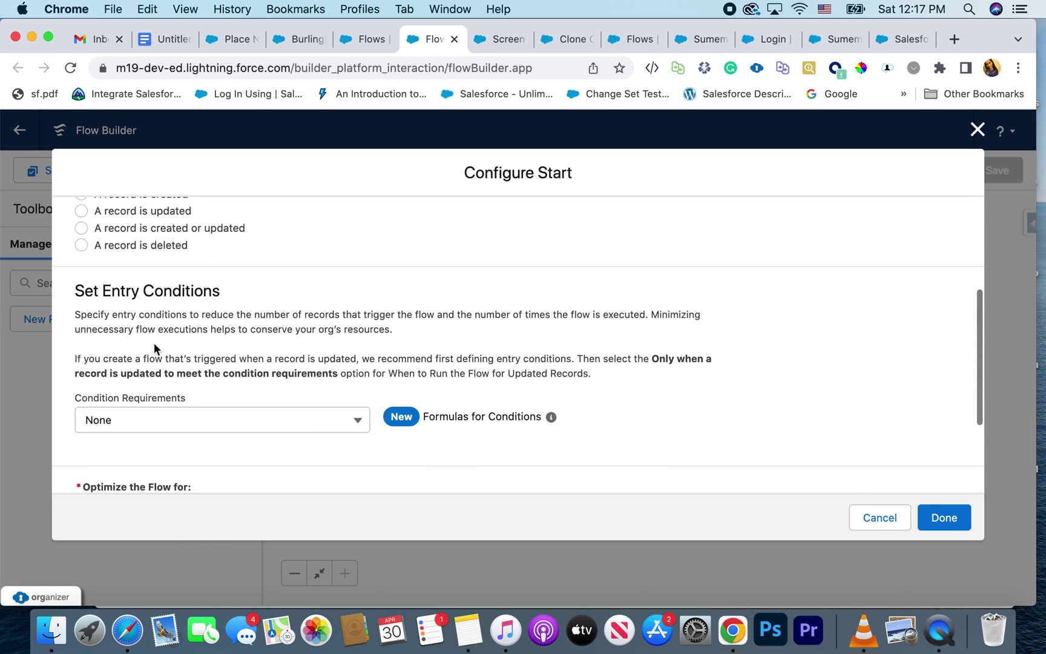
scroll(154, 343, down, 1)
scroll(331, 382, down, 2)
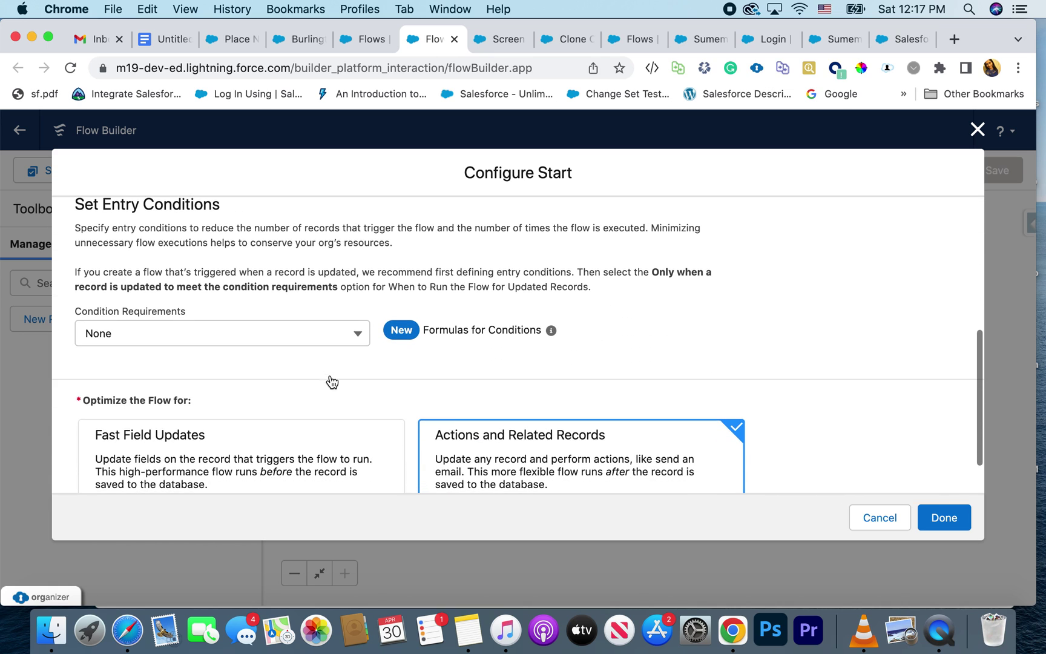
click(358, 333)
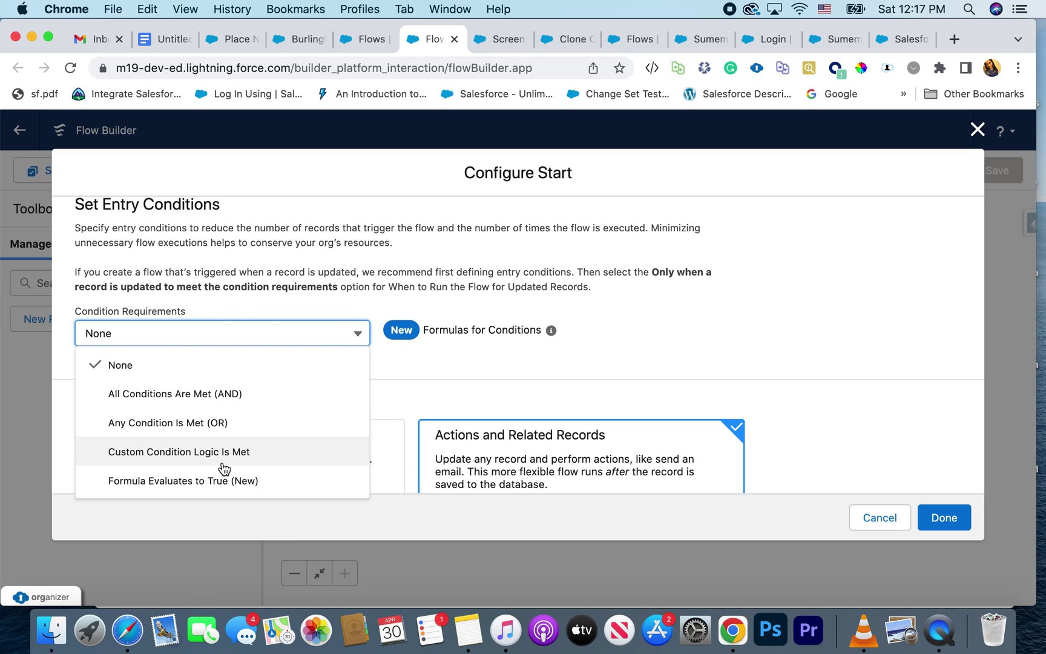
click(206, 484)
- Filter the formula functions to the Text category and insert the TEXT function into the entry condition formula
scroll(299, 452, down, 1)
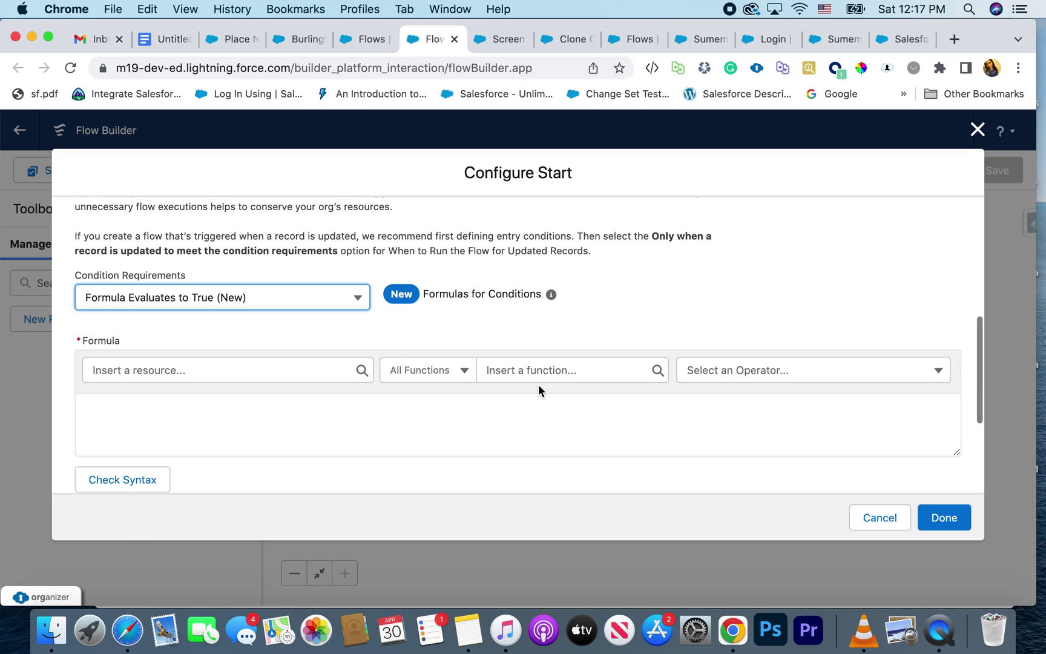
click(195, 369)
click(200, 407)
click(453, 378)
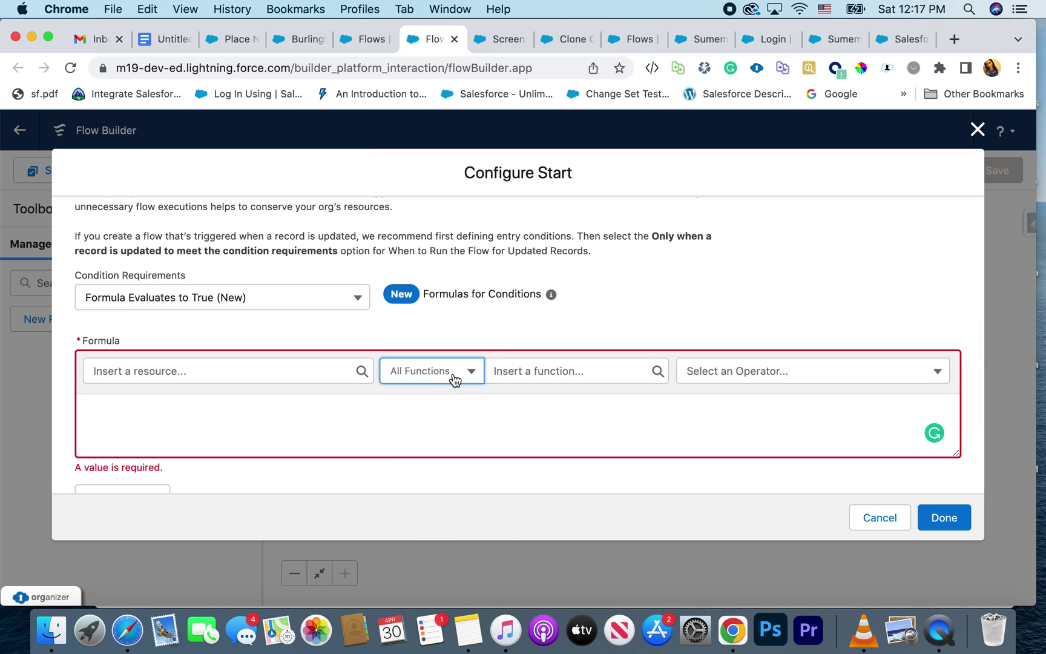
click(452, 449)
click(556, 369)
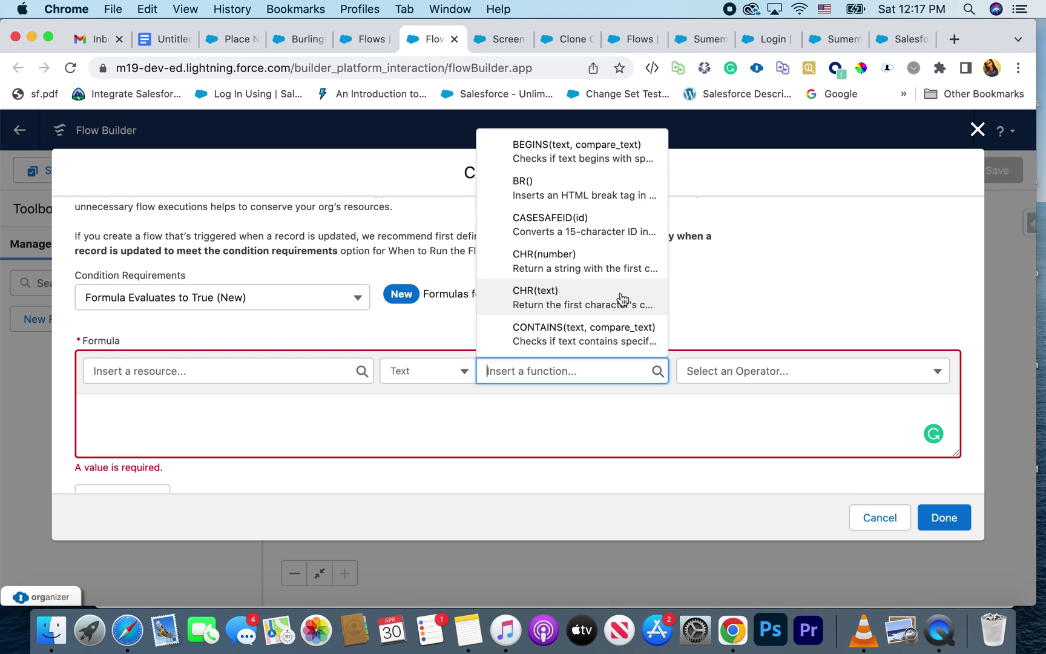
text(text)
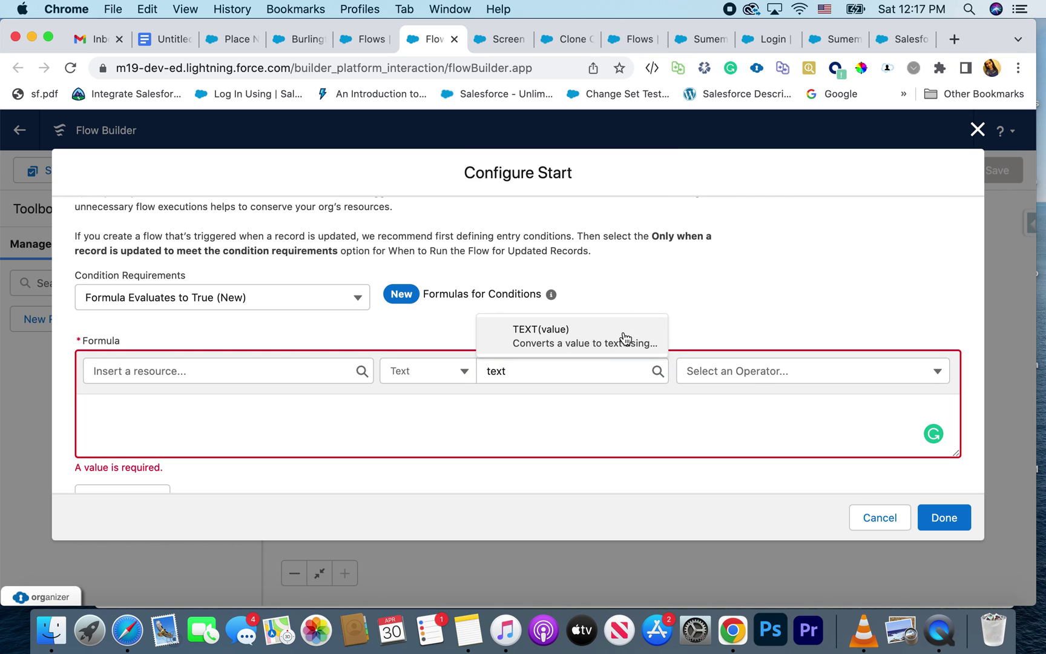
click(623, 332)
- Replace the TEXT function's value placeholder with the triggering account's Industry field from $Record
click(140, 415)
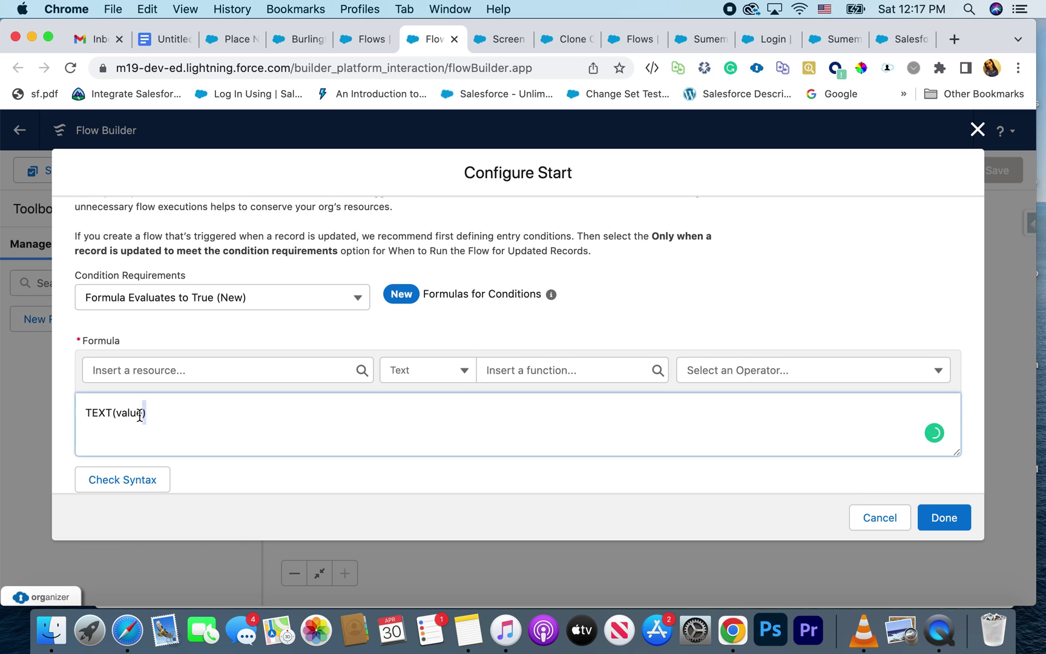
double_click(119, 408)
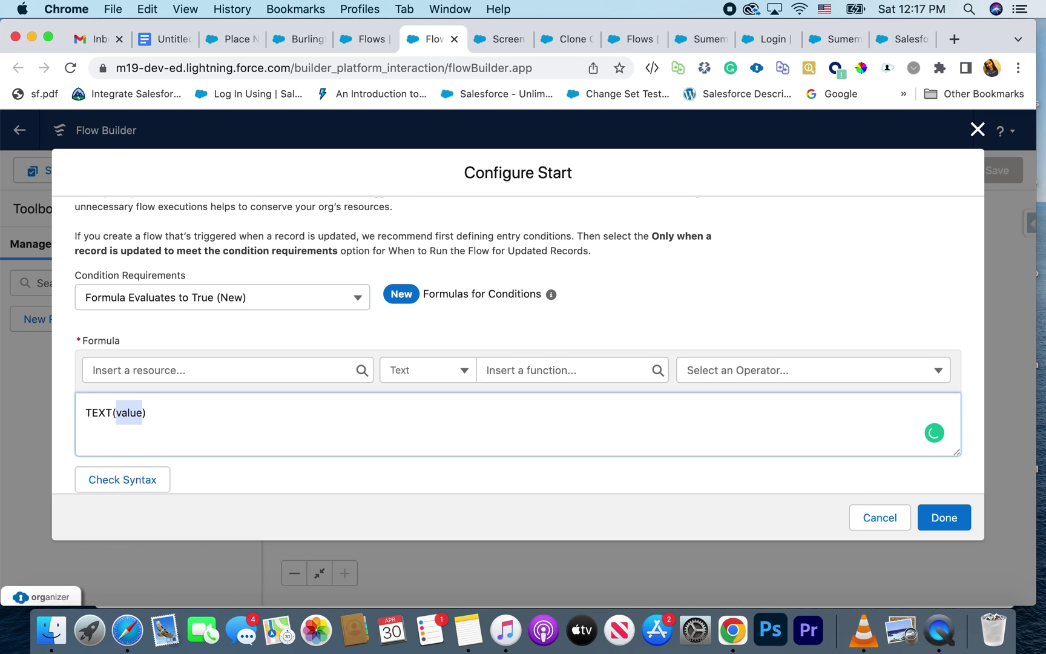
key(BackSpace)
click(153, 379)
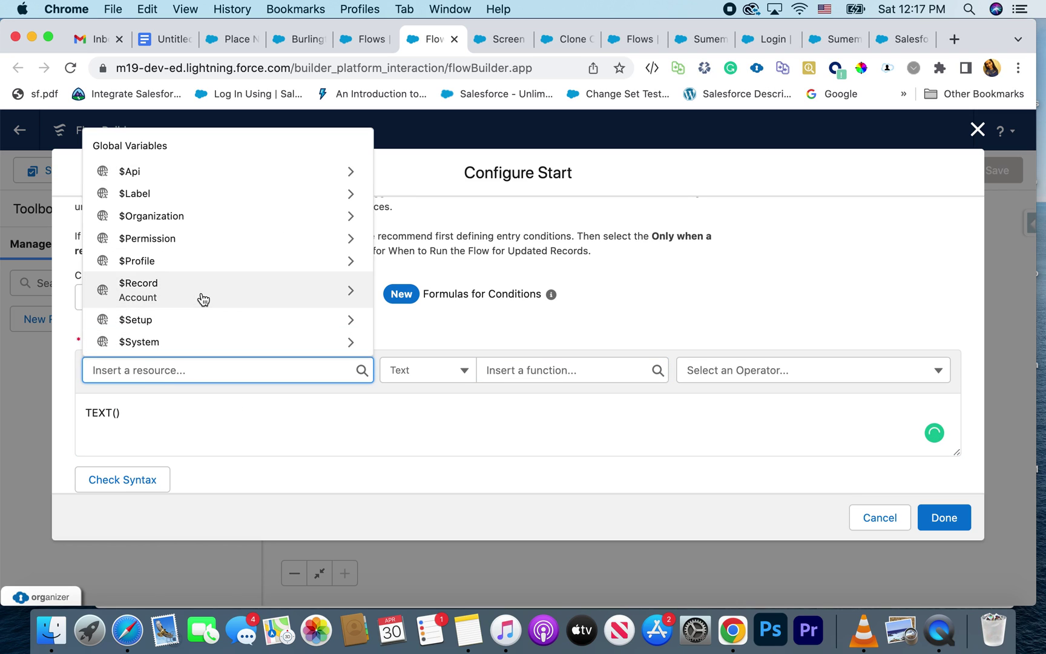
key(Down)
key(Down)
click(221, 295)
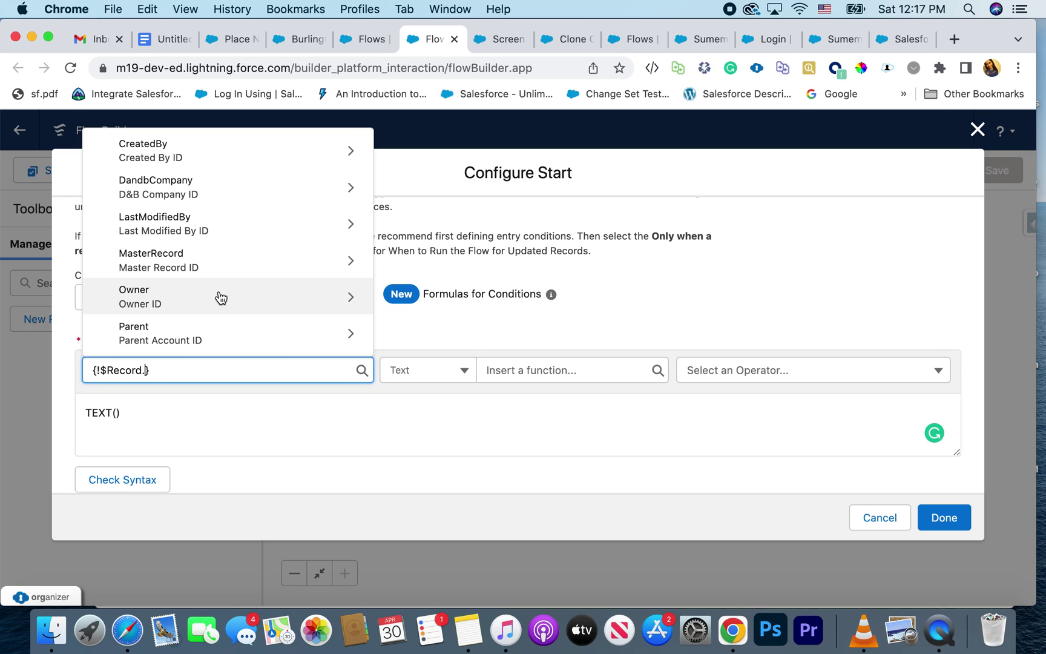
text(ind)
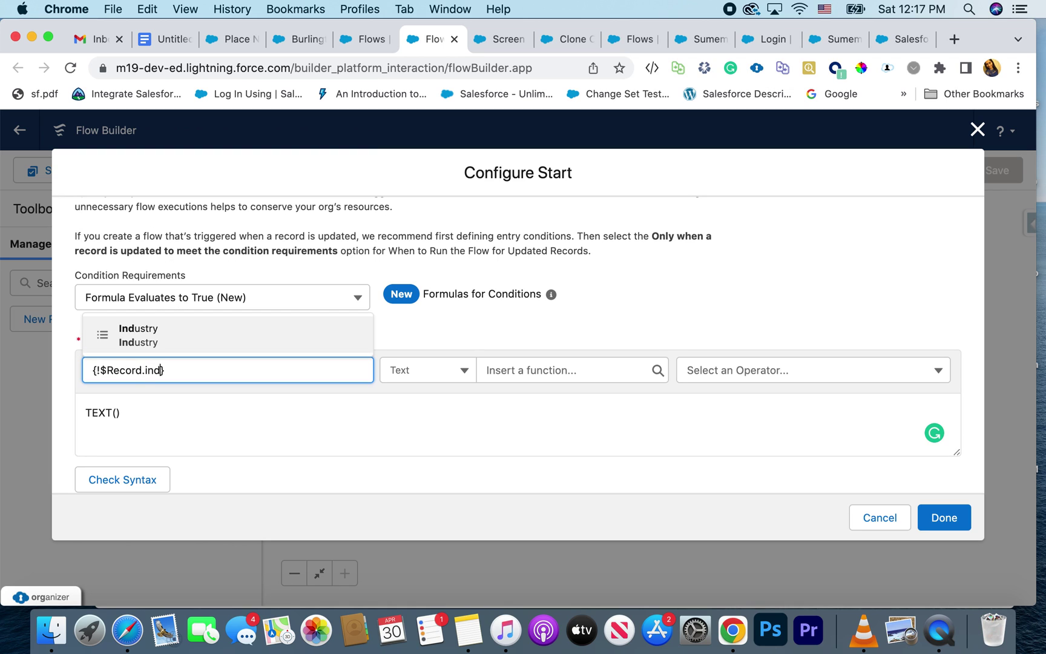
click(186, 327)
- Extend the formula after the TEXT function with = = 'Agriculture' and check its syntax
click(239, 420)
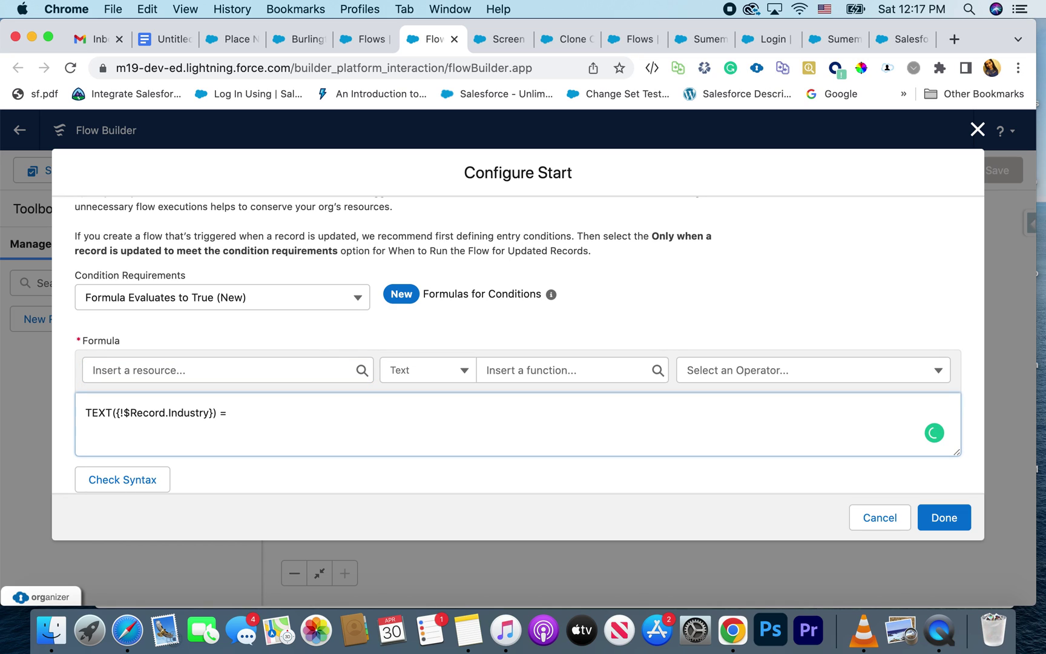
key(BackSpace)
key(BackSpace)
text(Agricultur)
scroll(244, 444, down, 1)
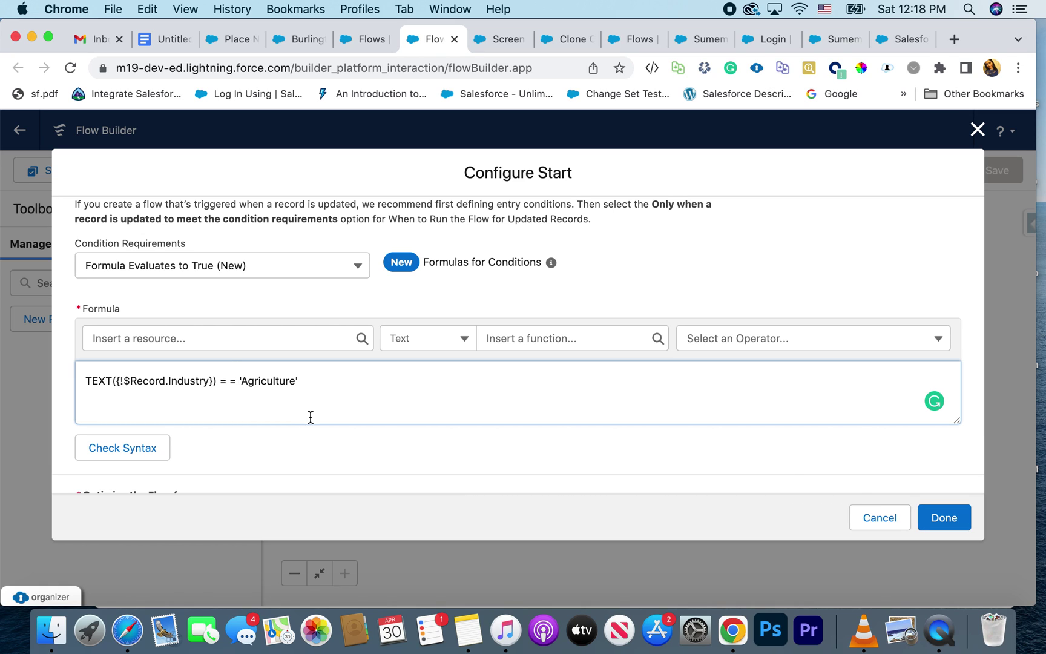
click(118, 457)
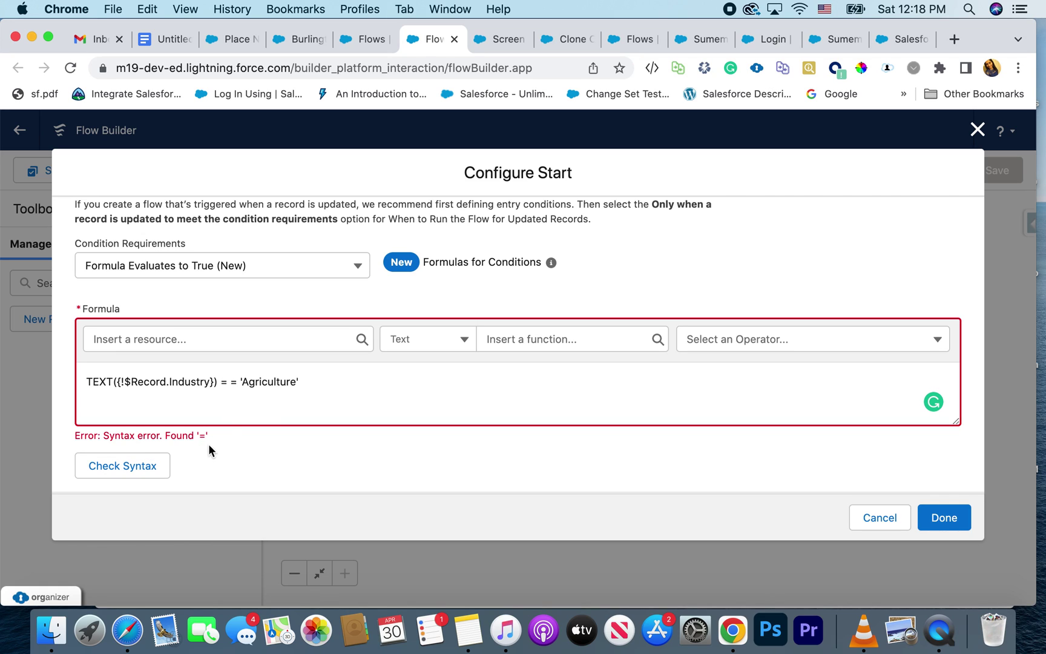
- Correct the formula's comparison operator to ==, recheck the syntax and finish the start configuration
click(235, 382)
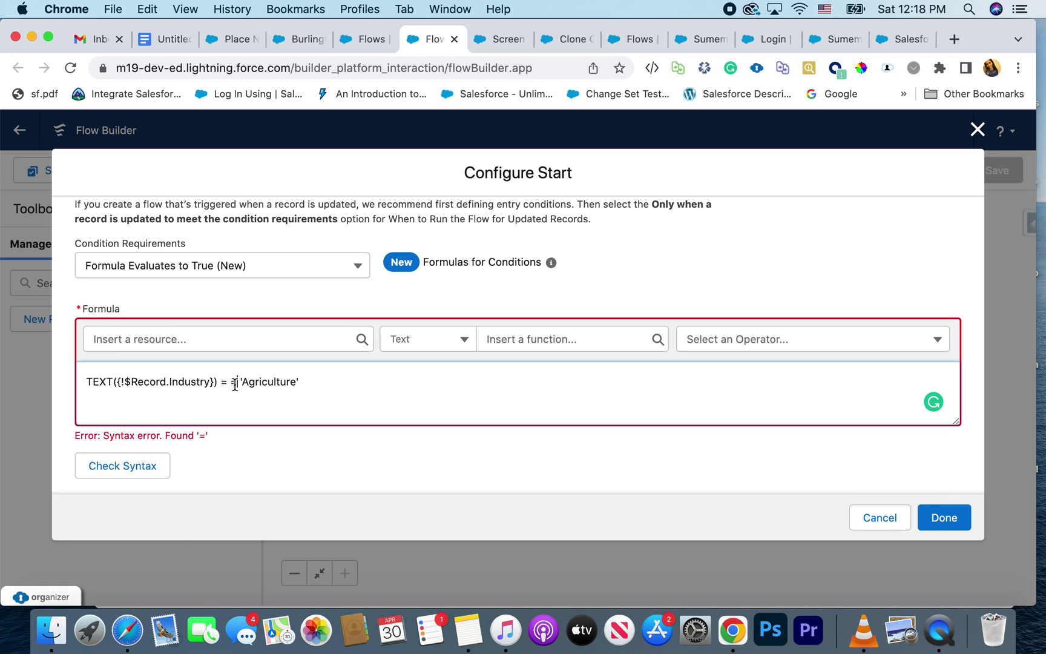
key(BackSpace)
click(143, 460)
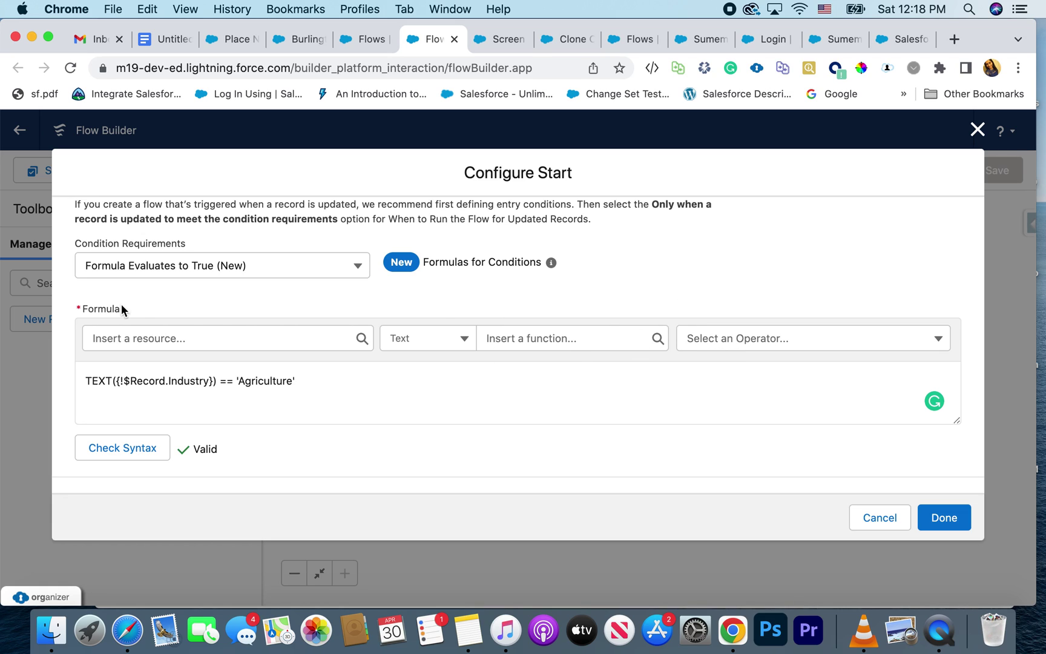
click(941, 518)
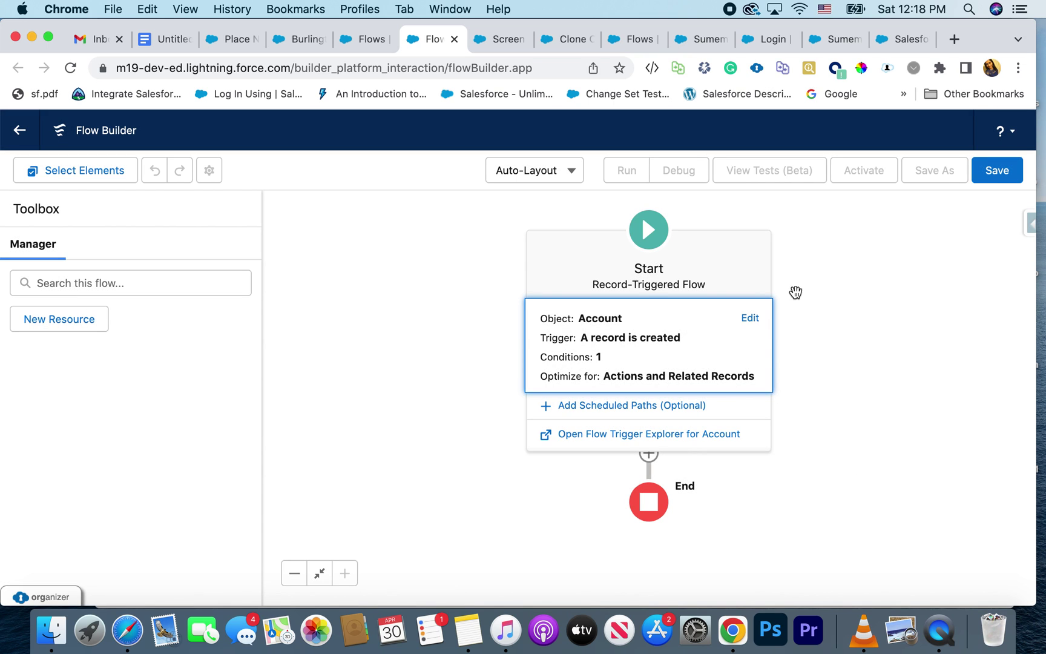
click(83, 318)
click(305, 295)
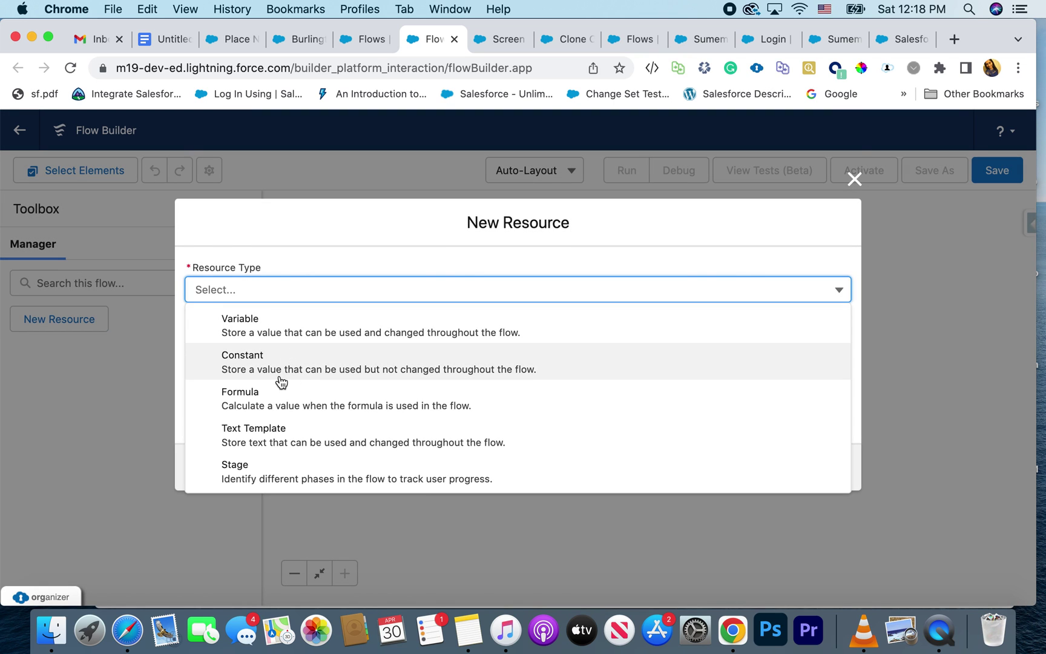
click(273, 394)
click(310, 433)
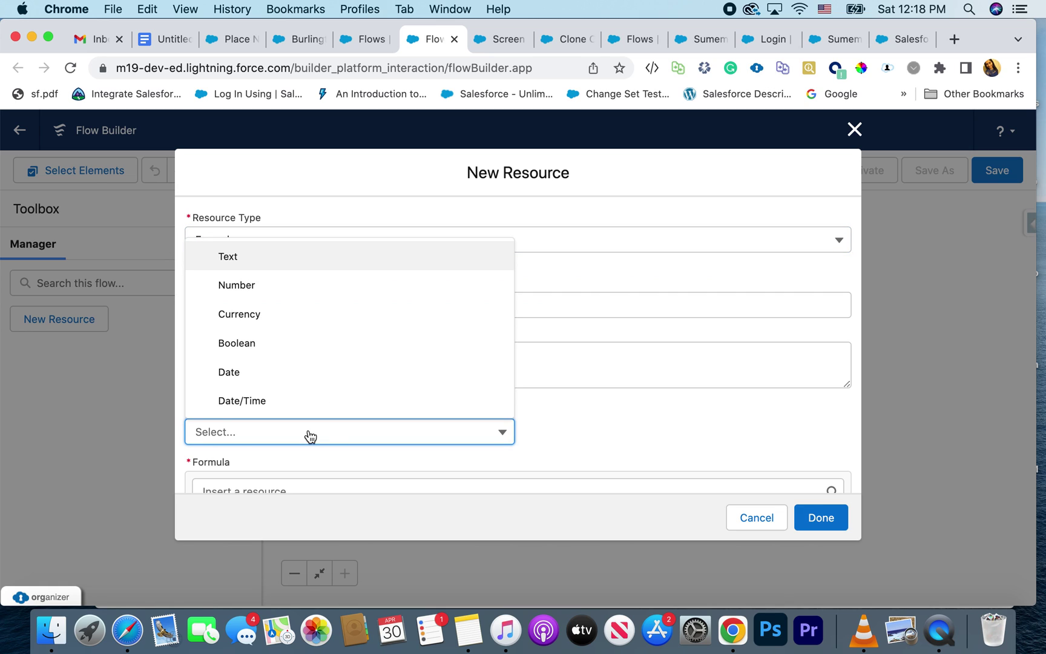
click(313, 259)
scroll(341, 368, down, 3)
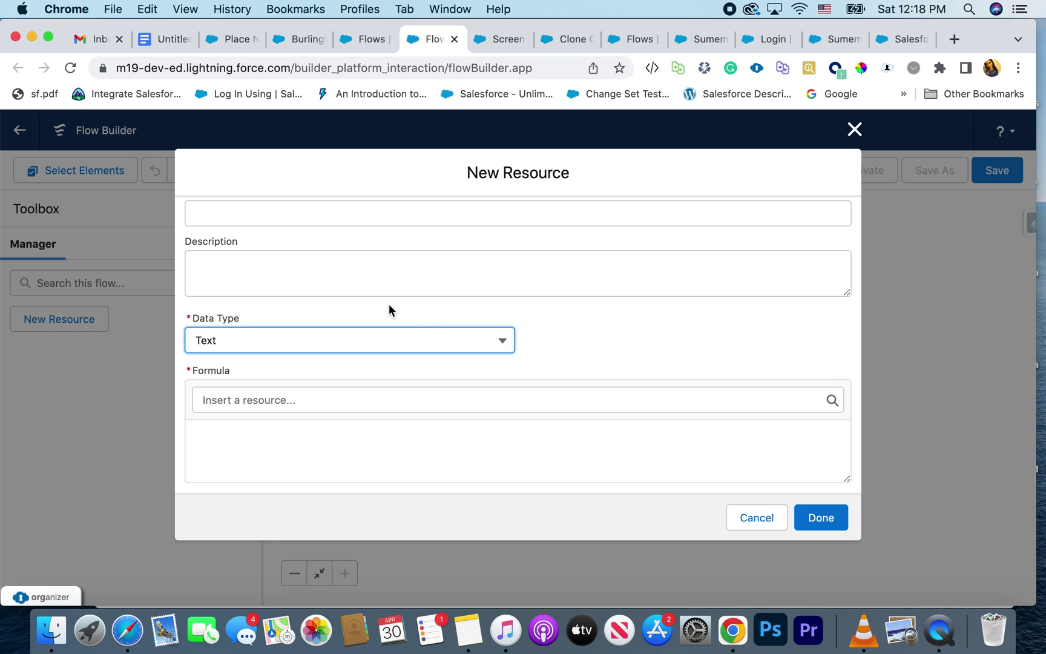
click(855, 131)
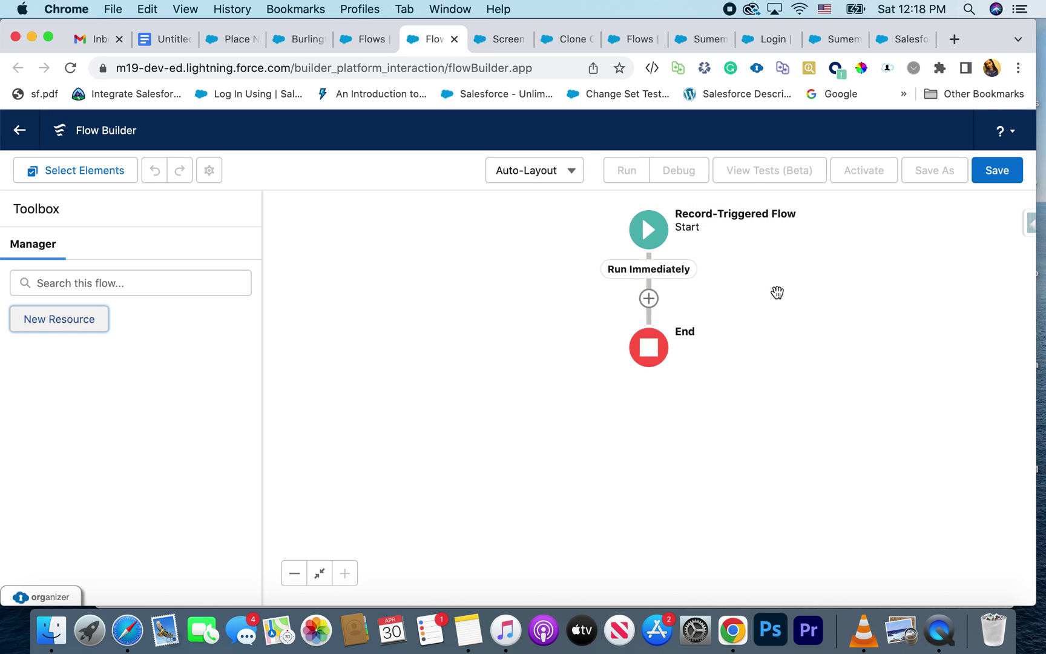
- Save the flow with the label Summer 22 flow triggered and dismiss the issues notice
click(998, 174)
click(373, 303)
text(Sumerm)
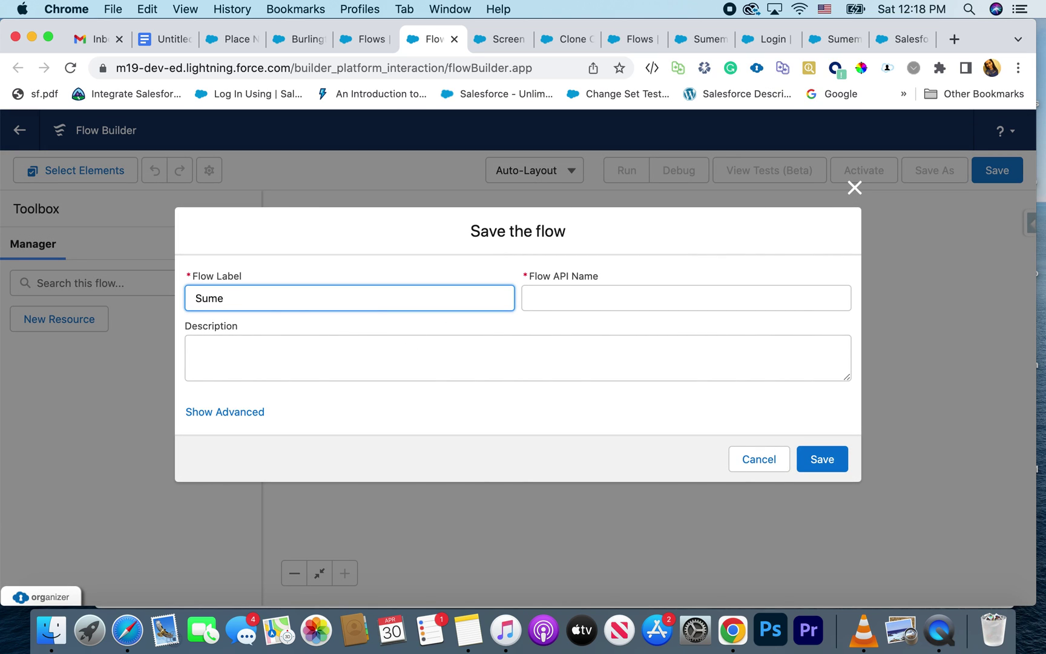
text(er 22 flow triggered)
click(813, 457)
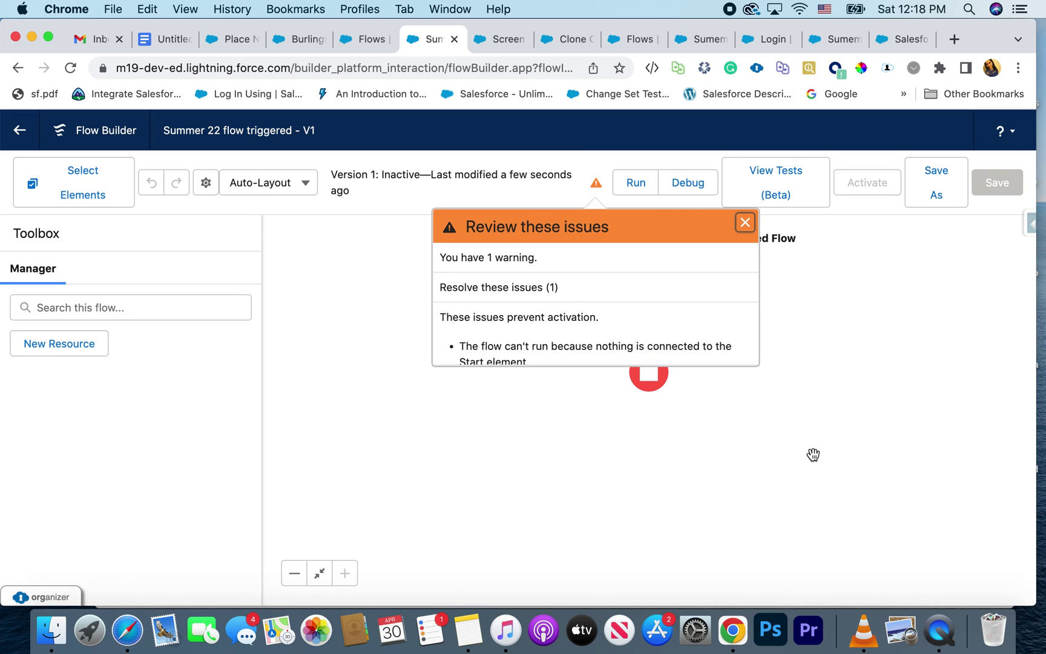
click(745, 223)
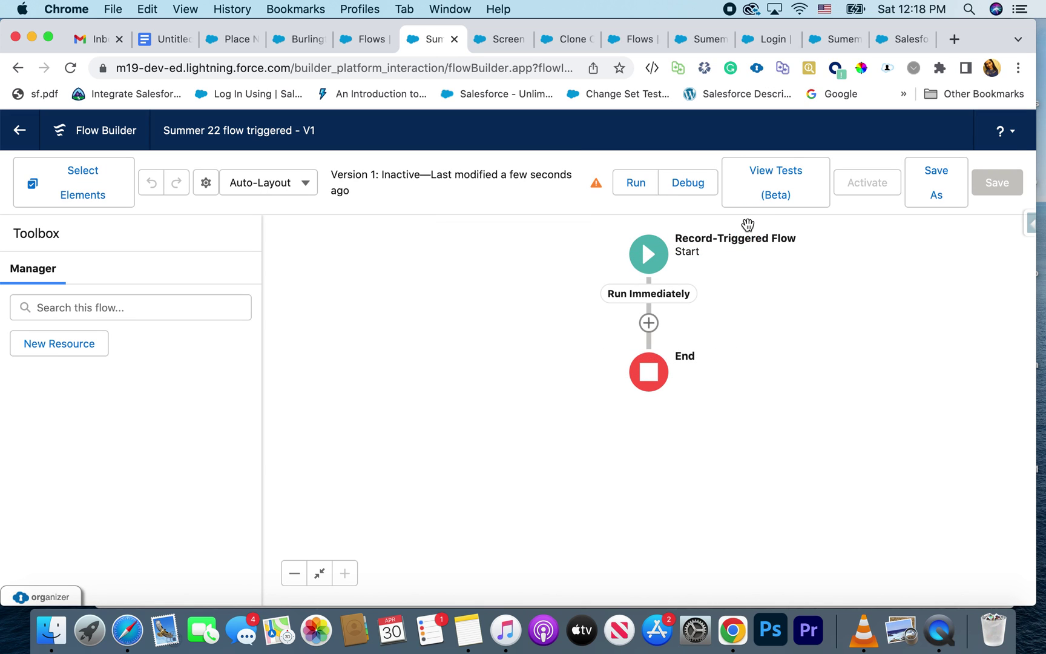
- Open Flow Trigger Explorer from the Flows setup page and show the flows that run when an Opportunity record is Created
click(357, 45)
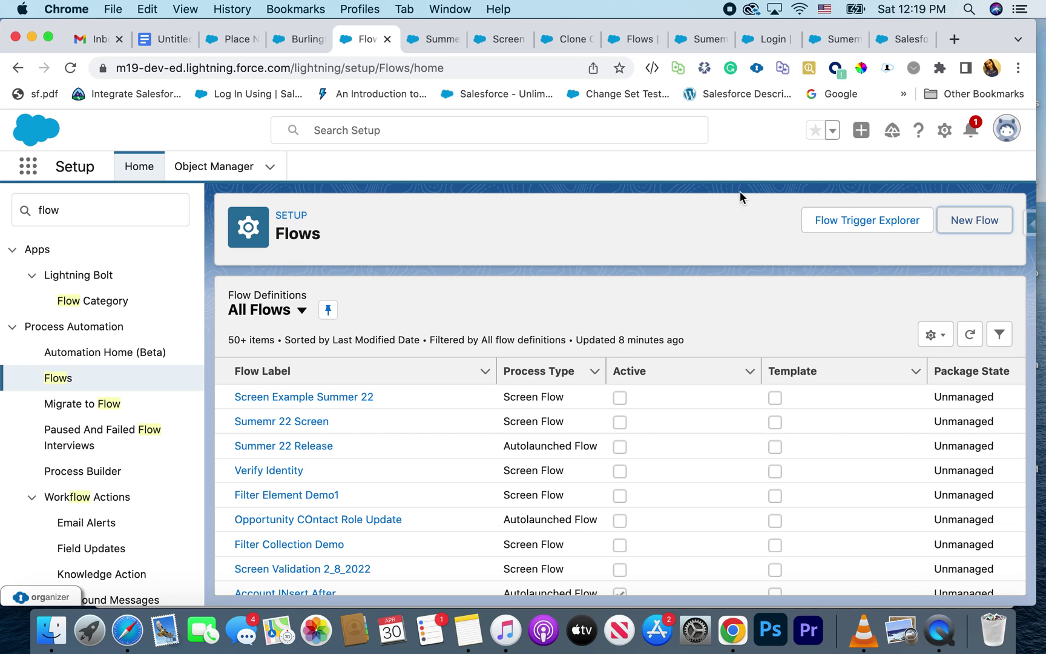
click(868, 228)
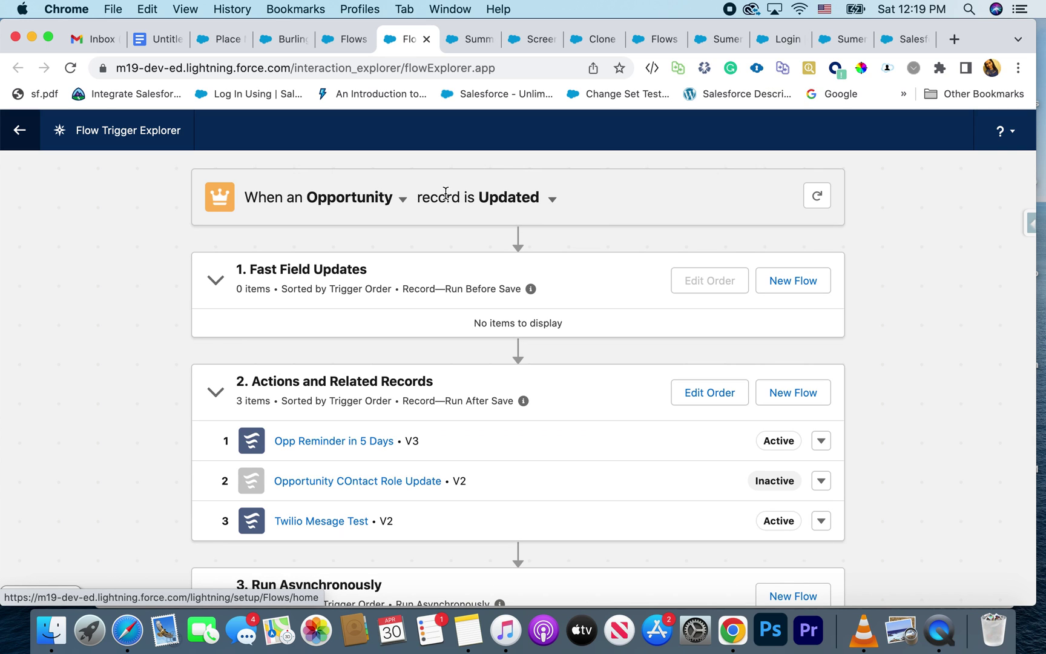
click(552, 201)
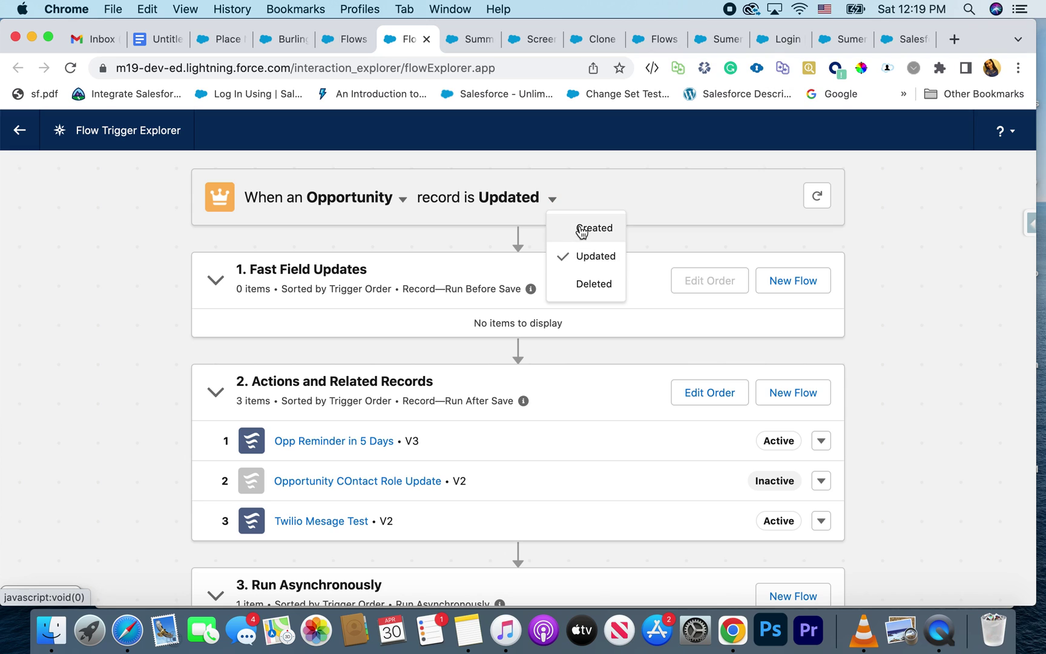
click(583, 228)
scroll(494, 417, down, 1)
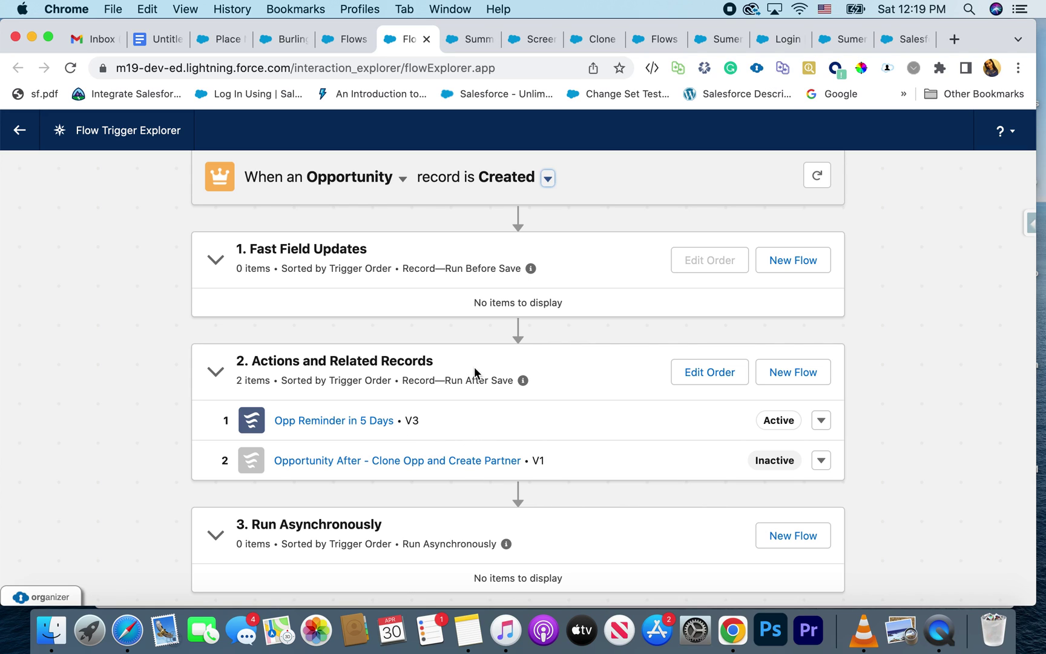
click(452, 417)
- Show flows for Updated Opportunity records and move Twilio Mesage Test first in Actions and Related Records, applying the new trigger order
click(539, 178)
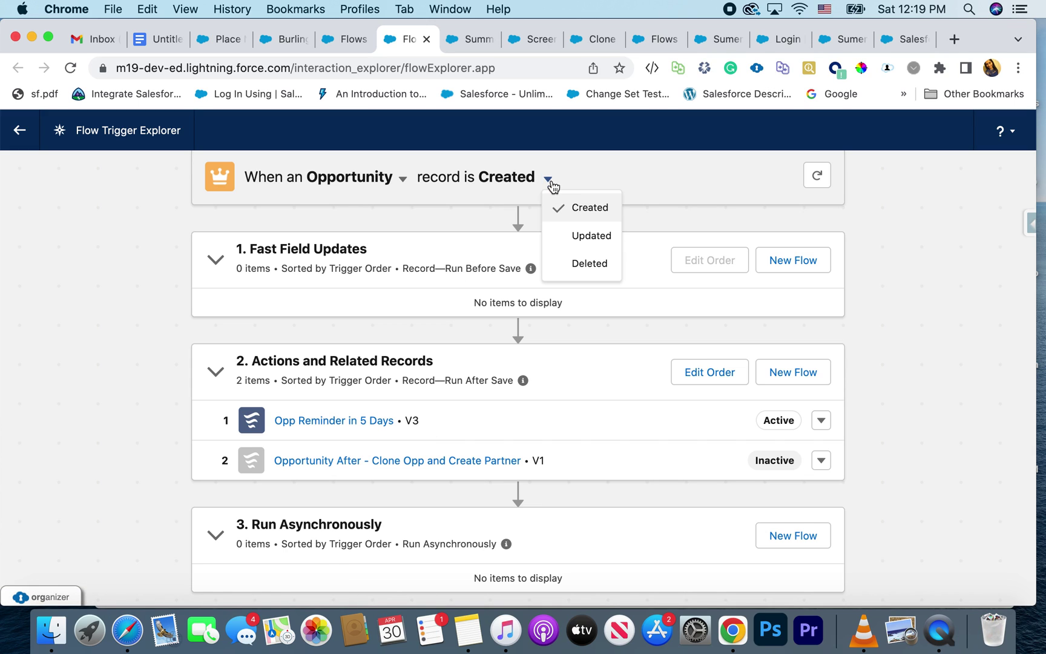
click(566, 238)
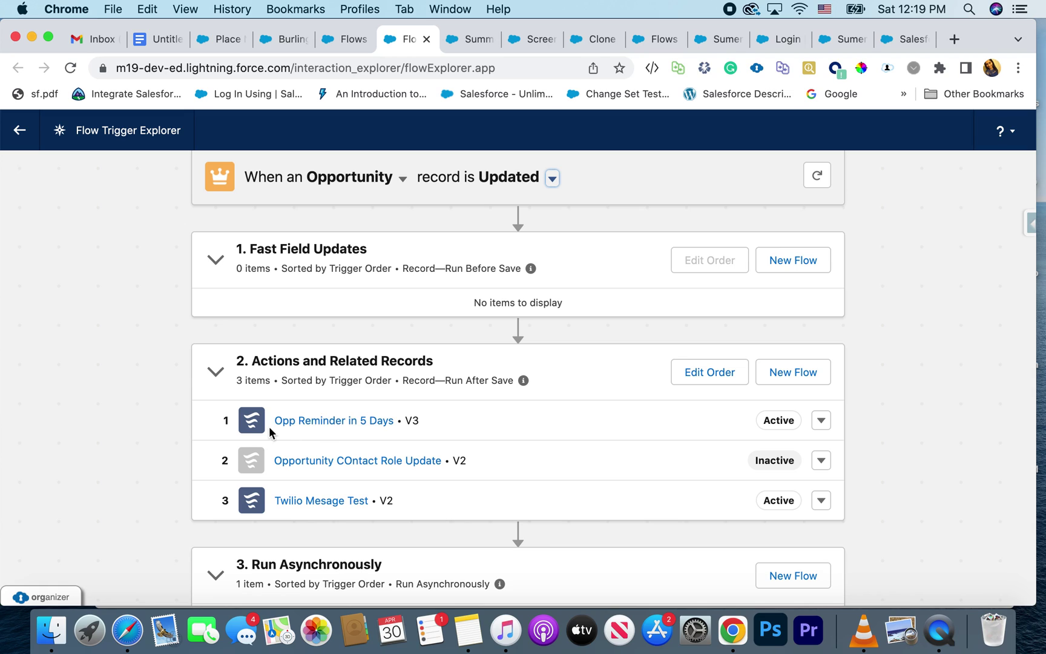
click(703, 377)
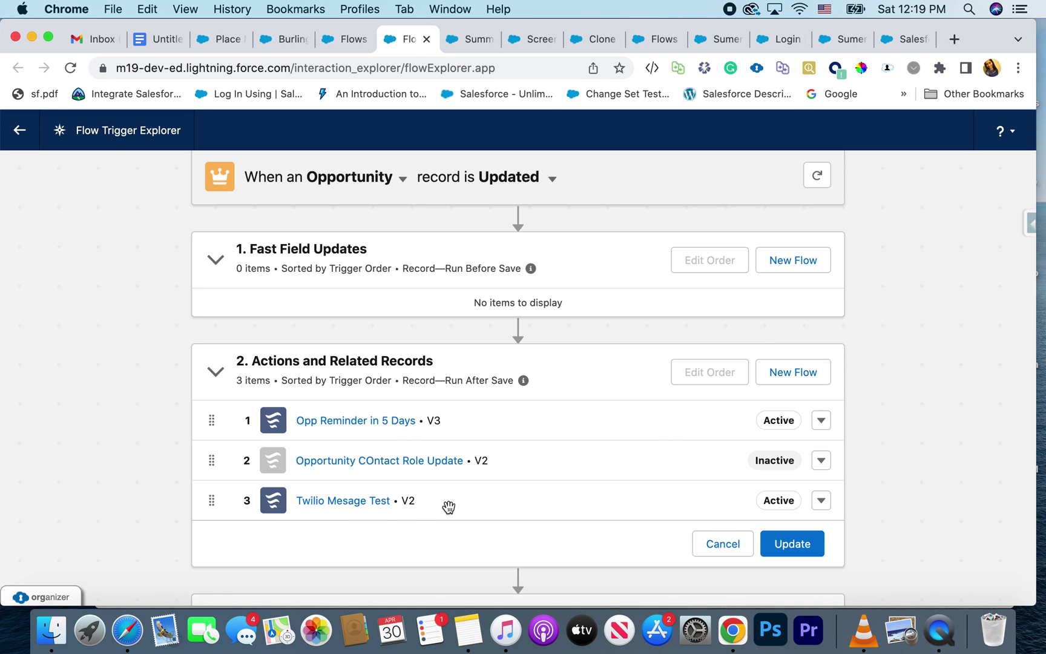
drag(472, 496, 479, 420)
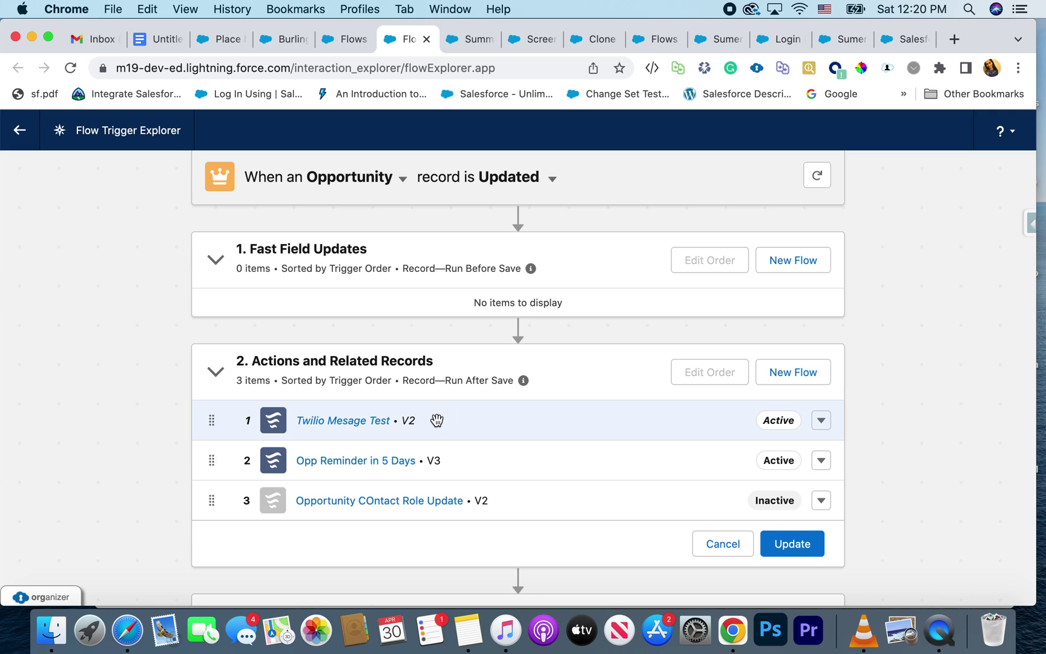
click(805, 548)
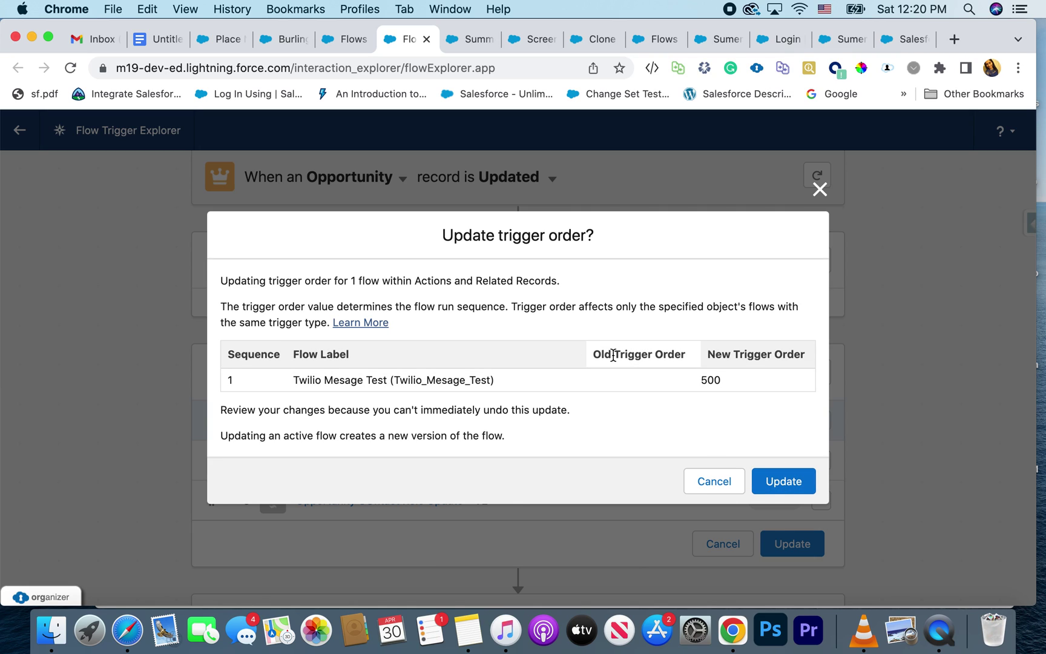
click(794, 478)
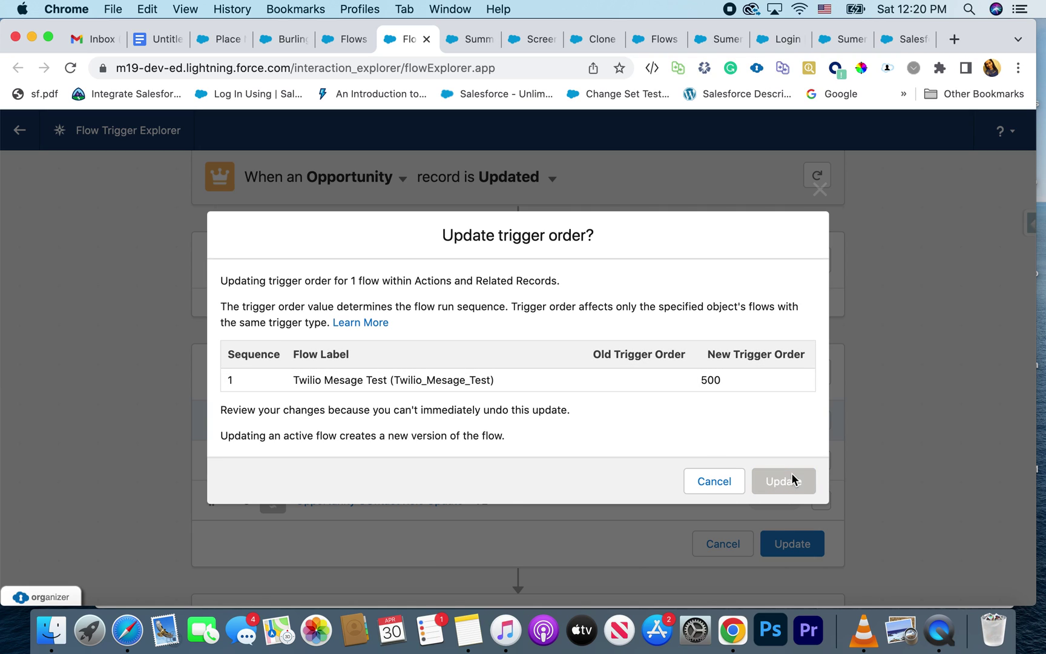
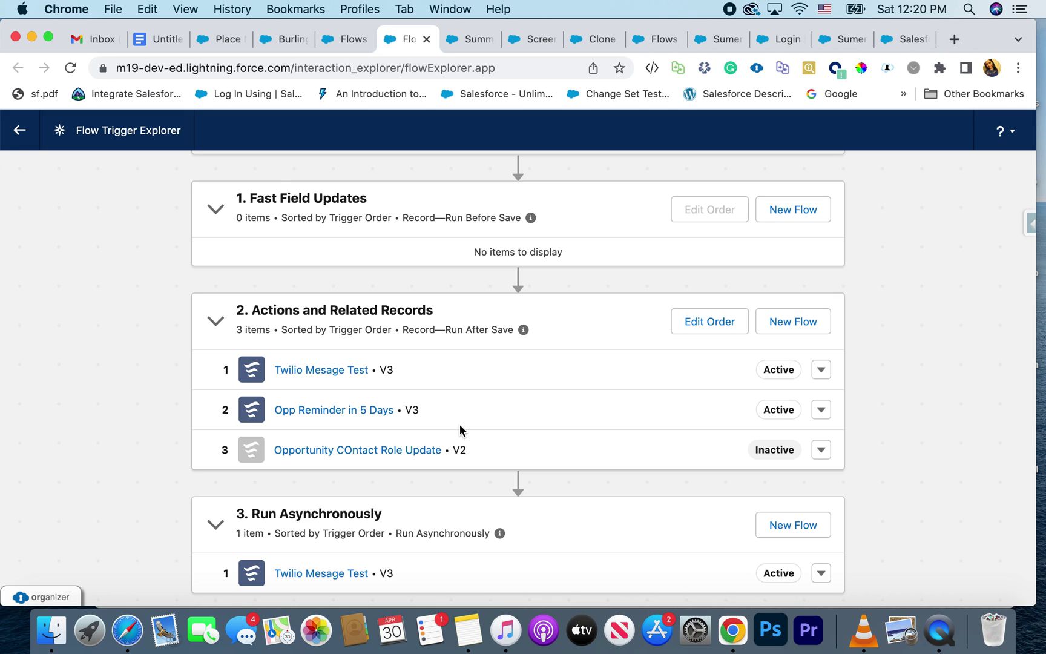
scroll(450, 371, up, 3)
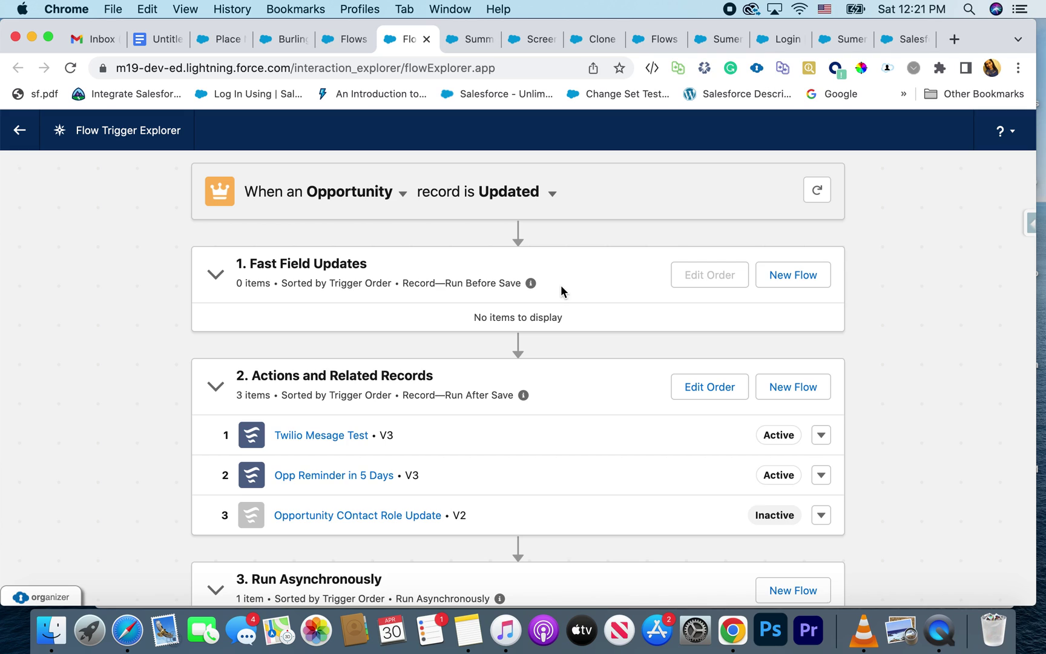
scroll(562, 423, down, 2)
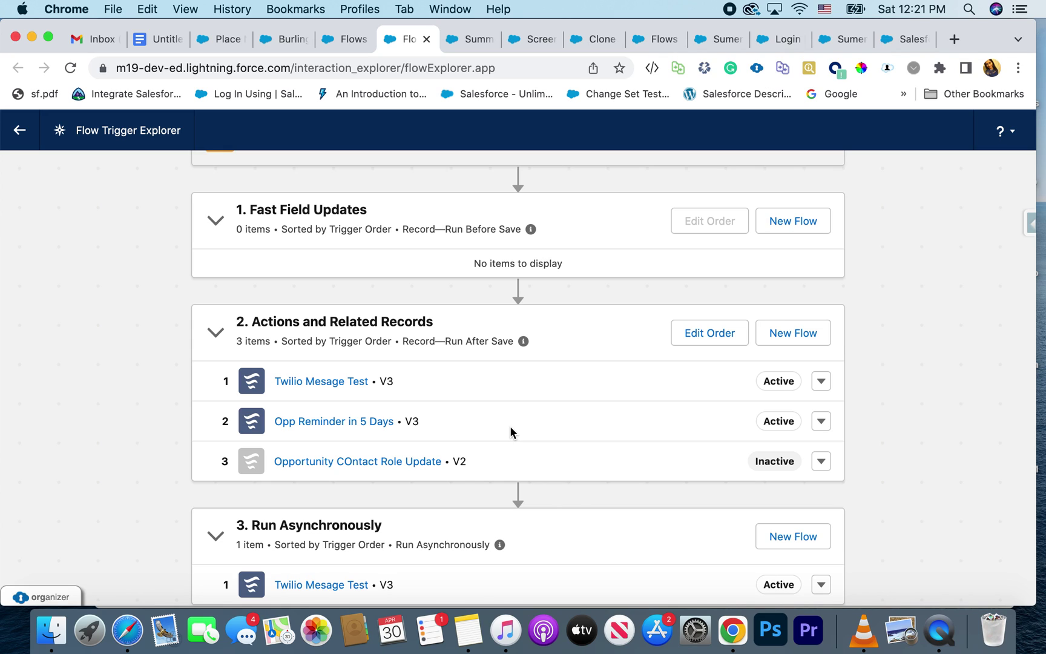
- Return to the Setup page, find the Opportunity object in Object Manager by searching for oppo, and open it
click(347, 41)
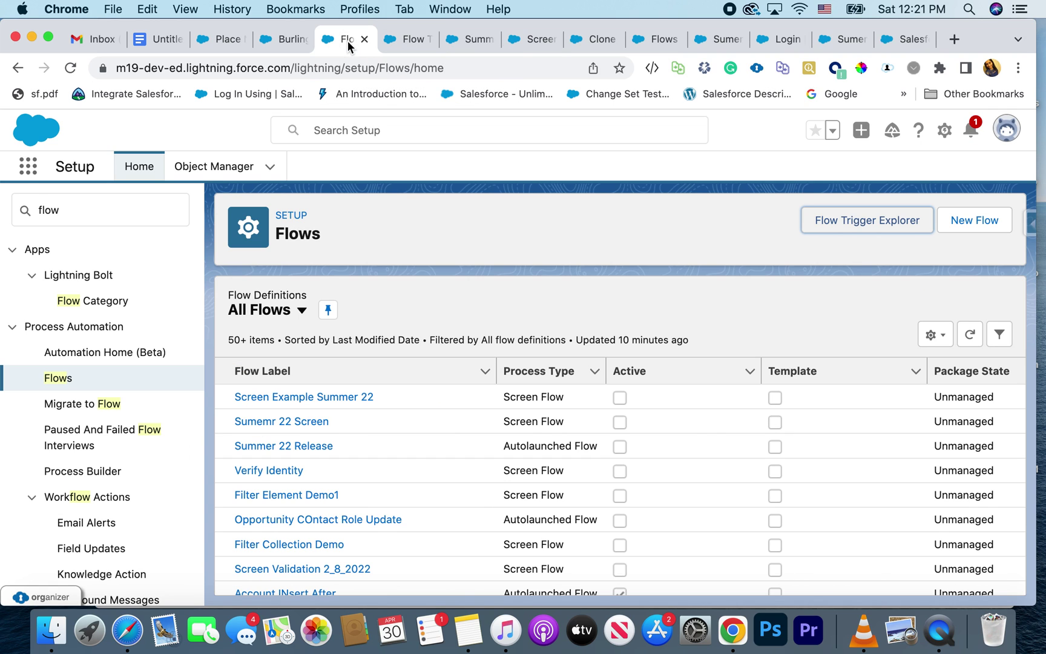
click(223, 172)
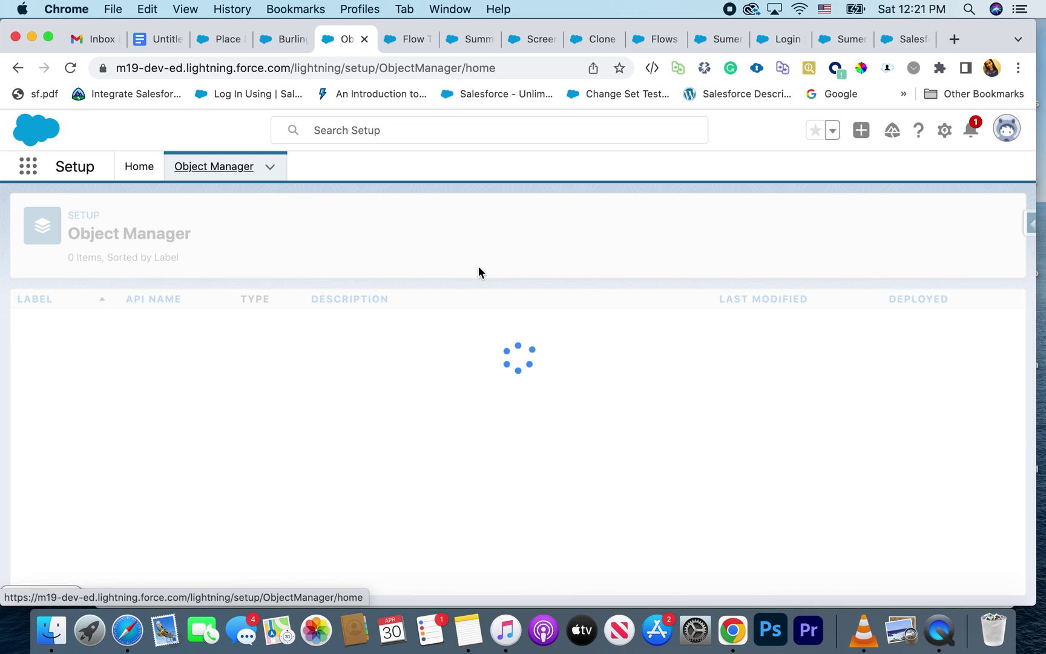
click(748, 220)
text(oppo)
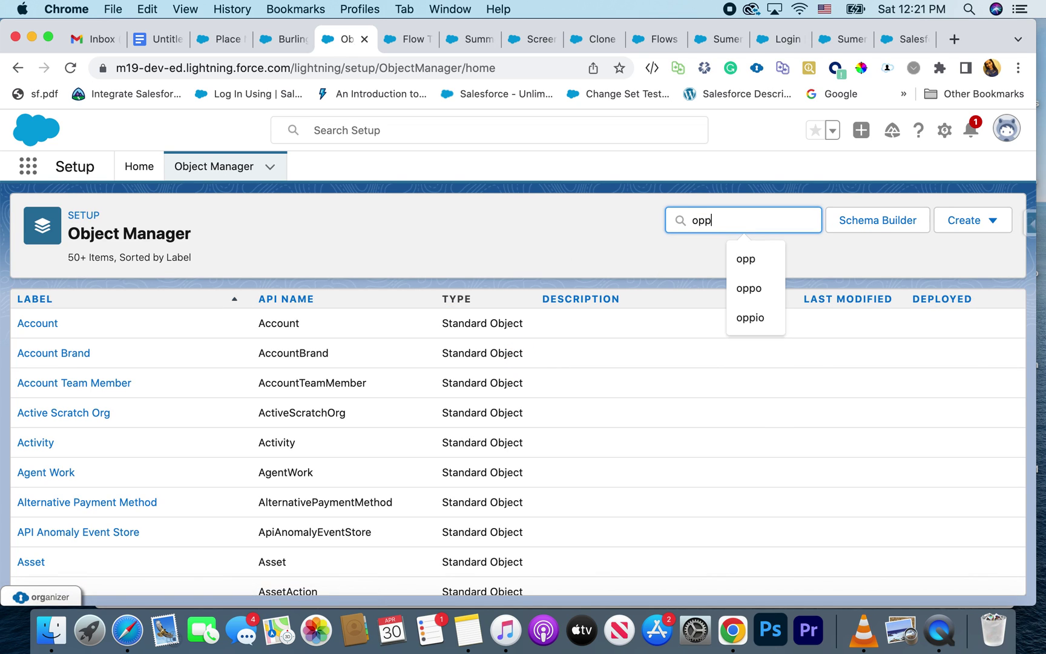
click(53, 325)
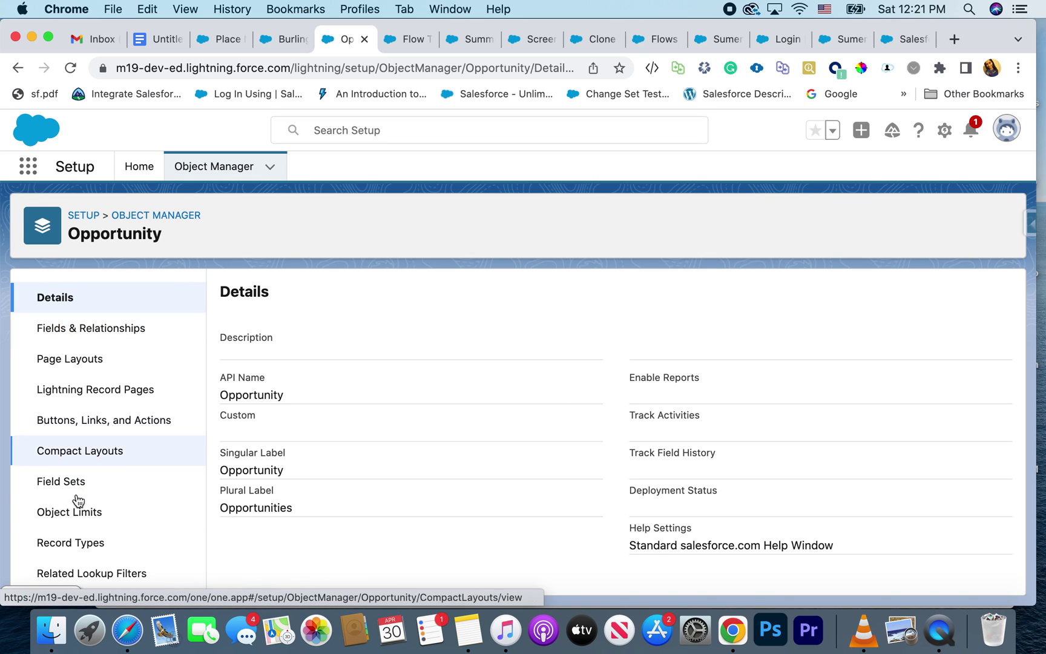
- Open the Opportunity object's Flow Triggers and look through the listed flows, their trigger types and active status
scroll(79, 512, down, 5)
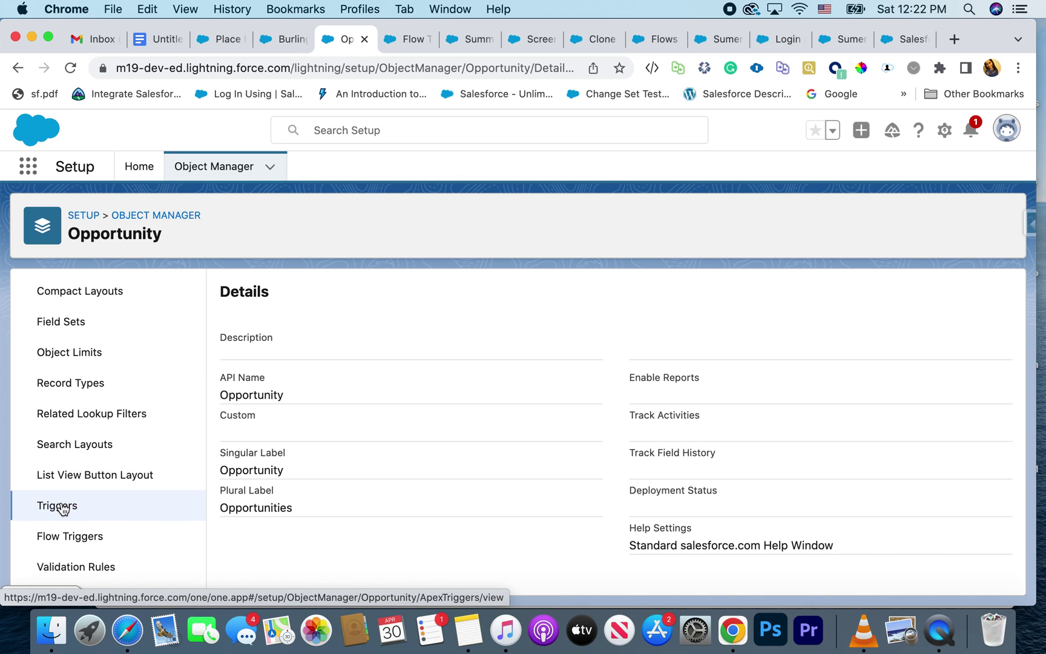
click(70, 539)
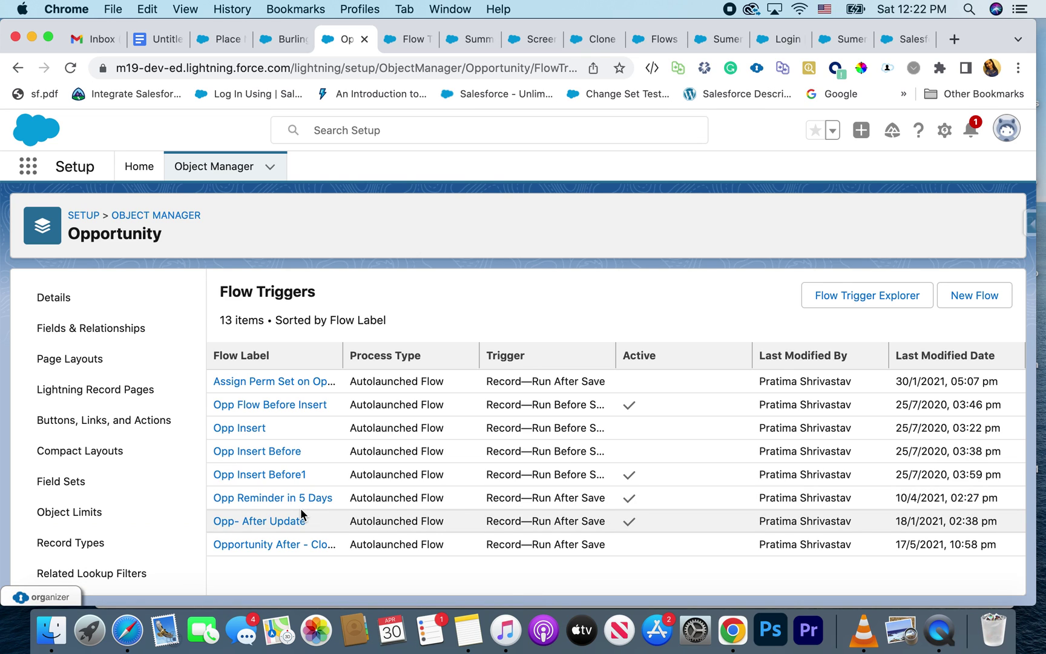
scroll(397, 497, down, 4)
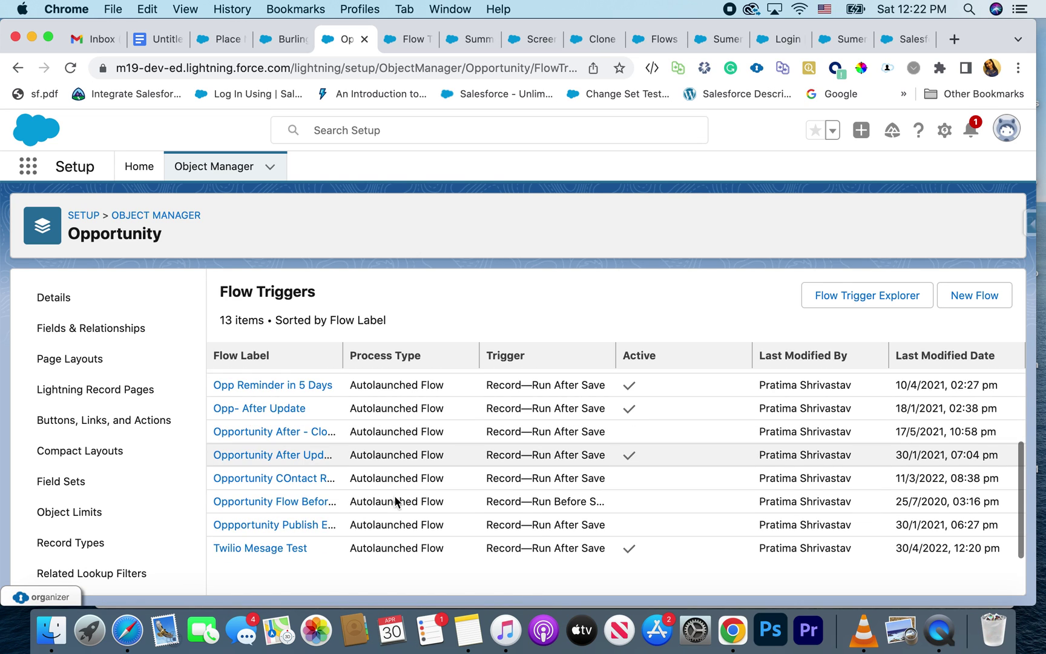
scroll(394, 498, up, 4)
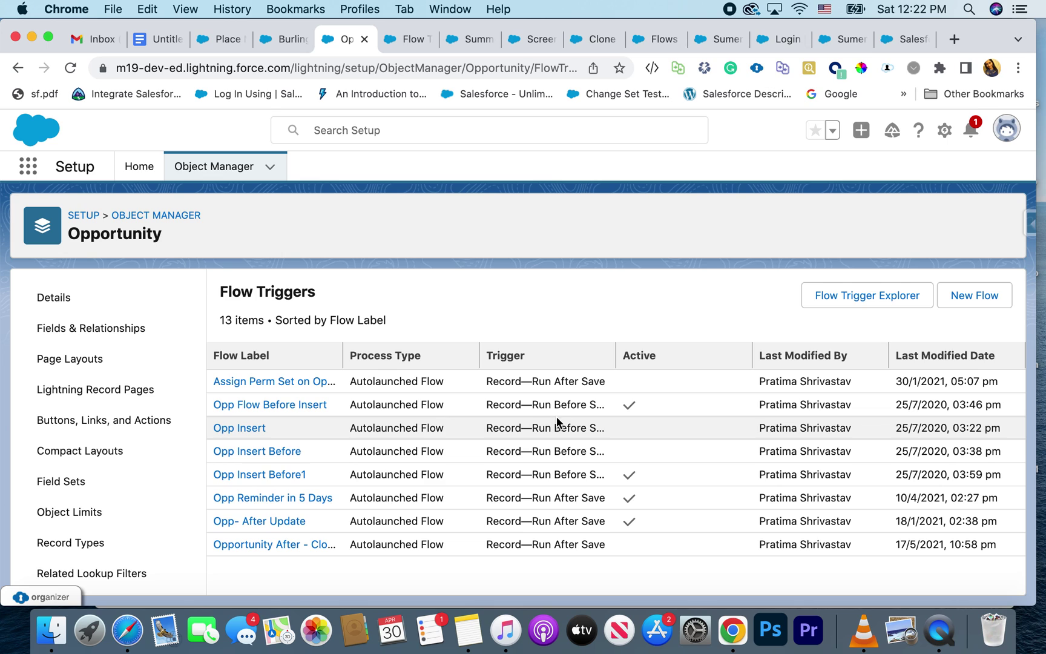
scroll(497, 484, down, 4)
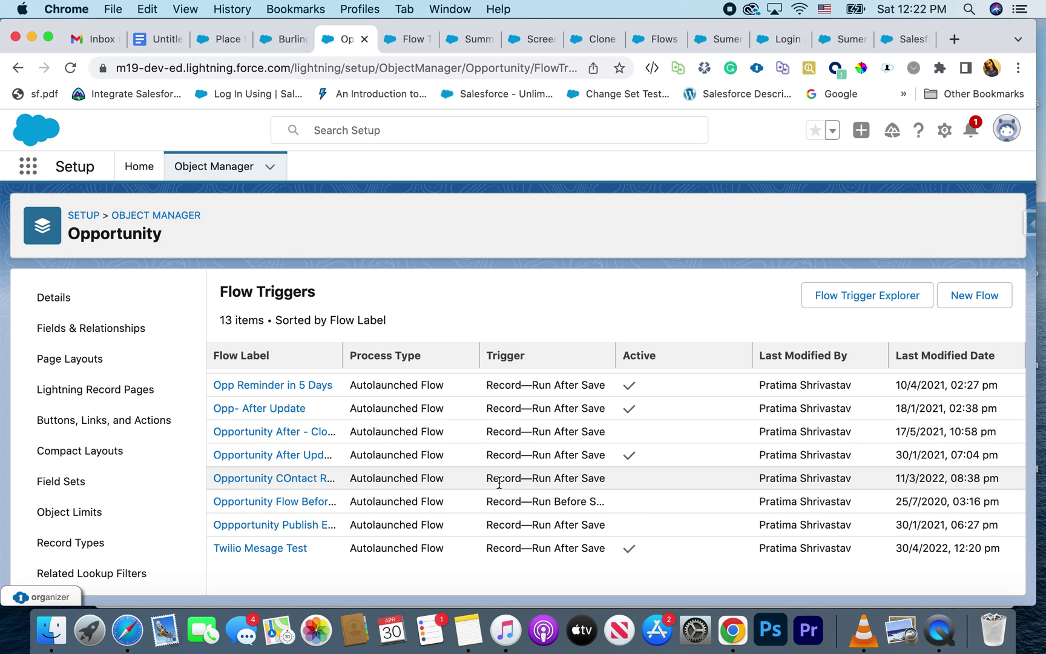
scroll(499, 483, up, 4)
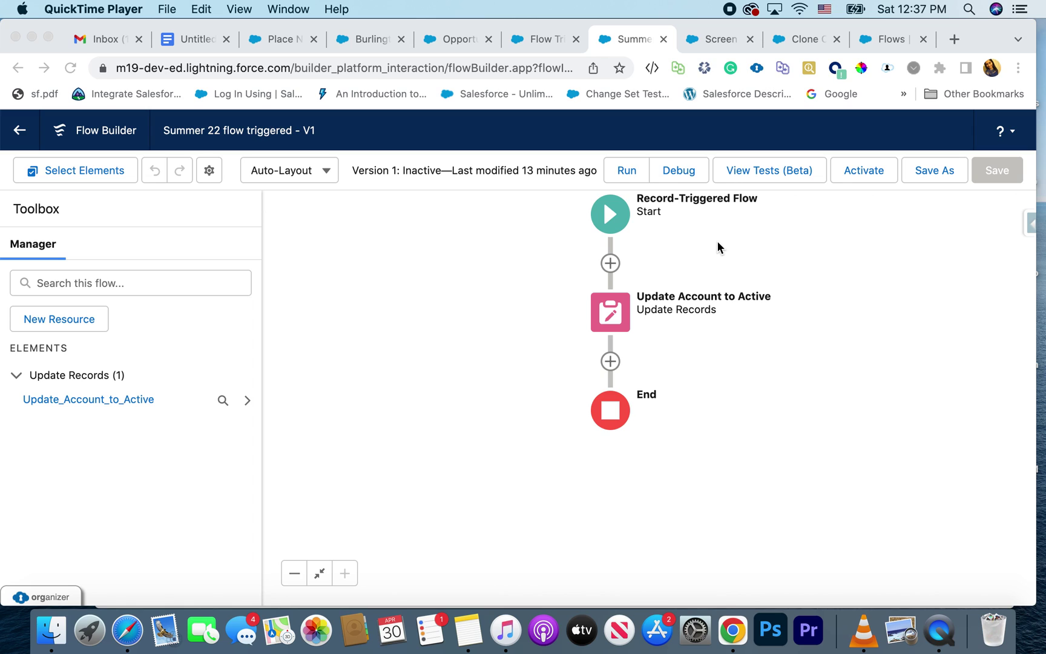
- In the Summer 22 flow triggered flow, examine the Update Account to Active element's conditions and field values, and close it without changes
click(614, 318)
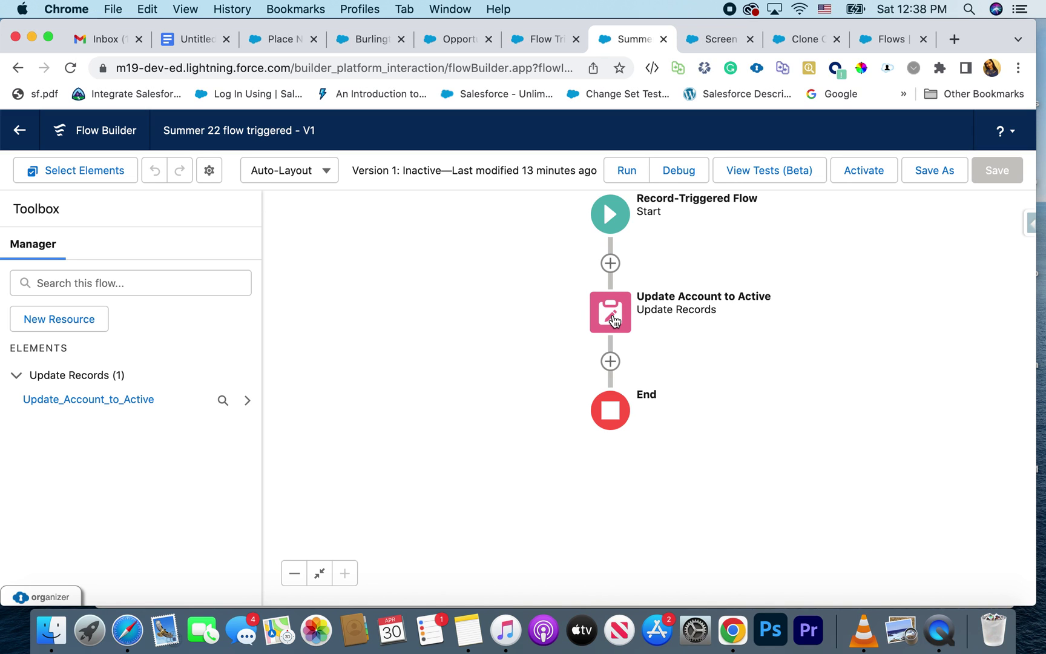
click(613, 319)
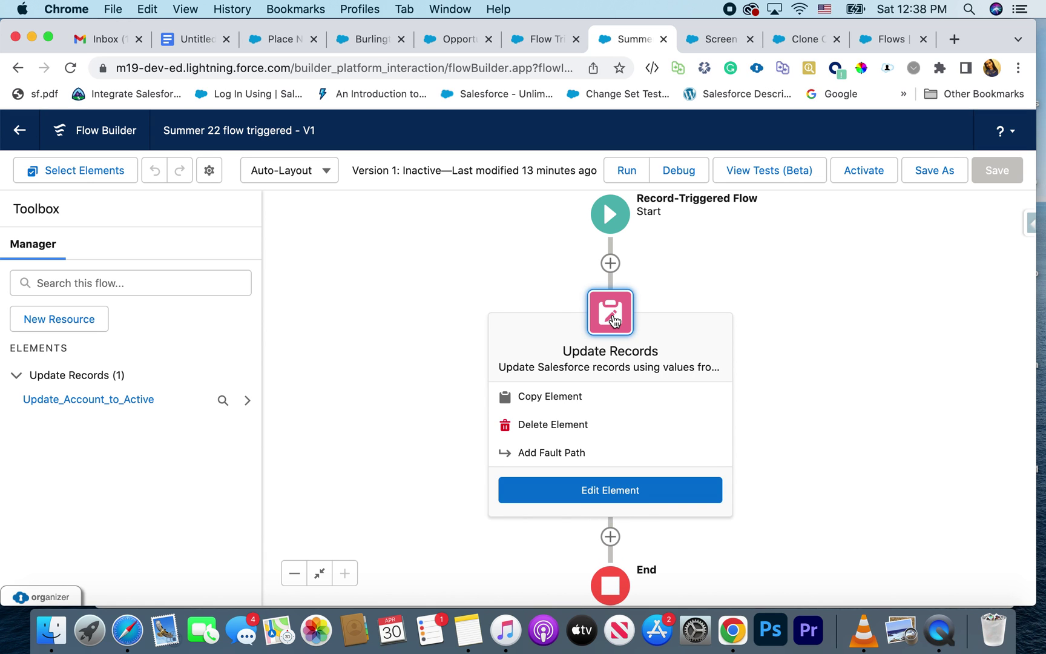
click(622, 492)
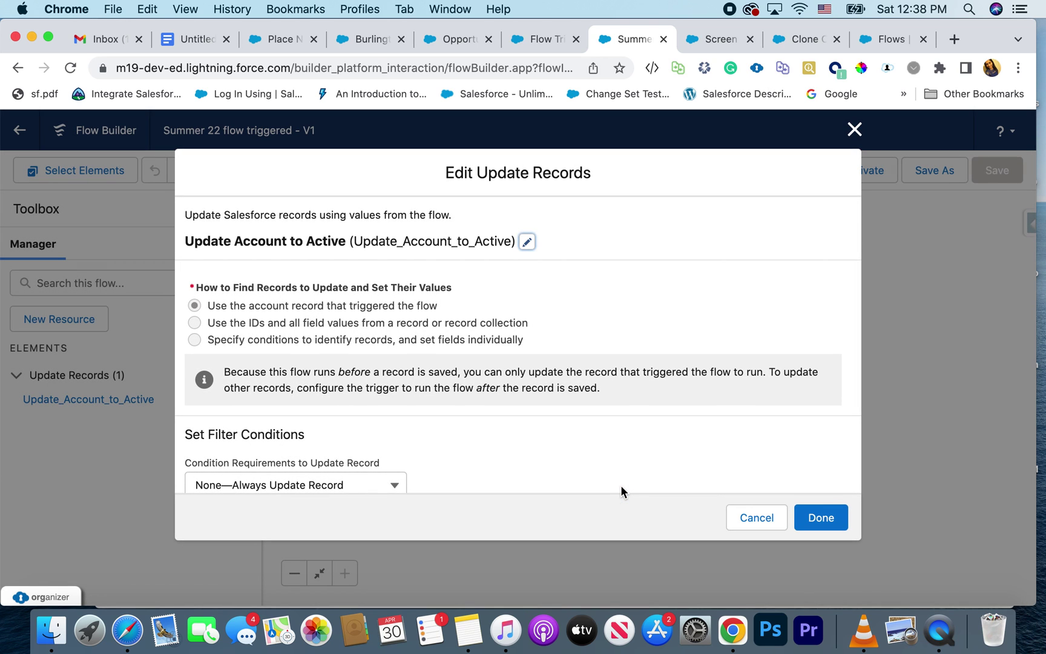
scroll(600, 424, down, 2)
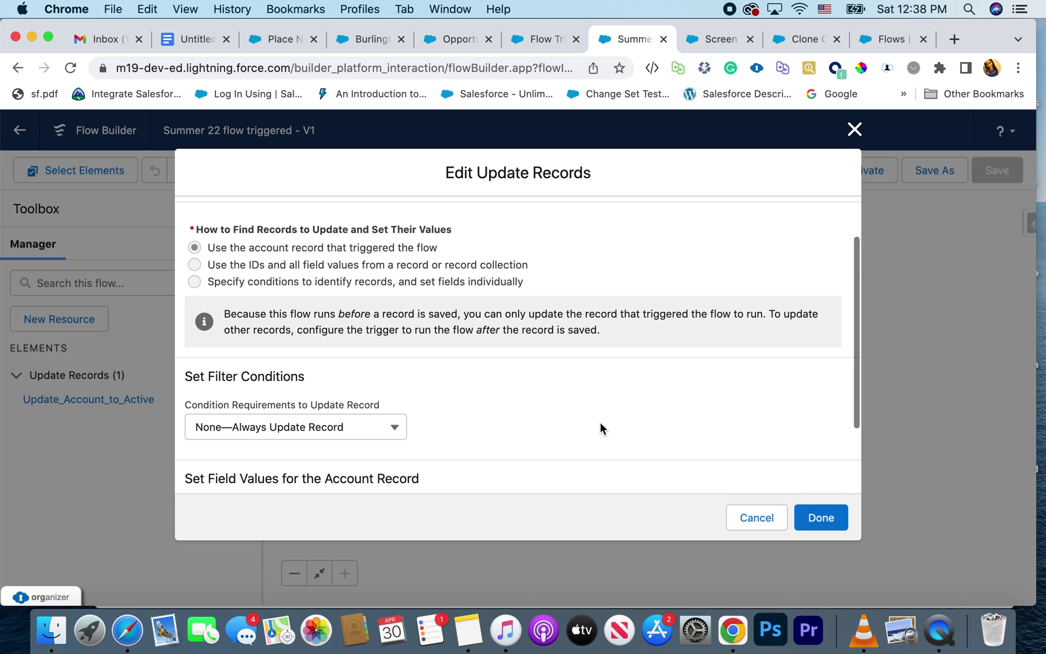
scroll(600, 423, down, 1)
scroll(600, 422, down, 2)
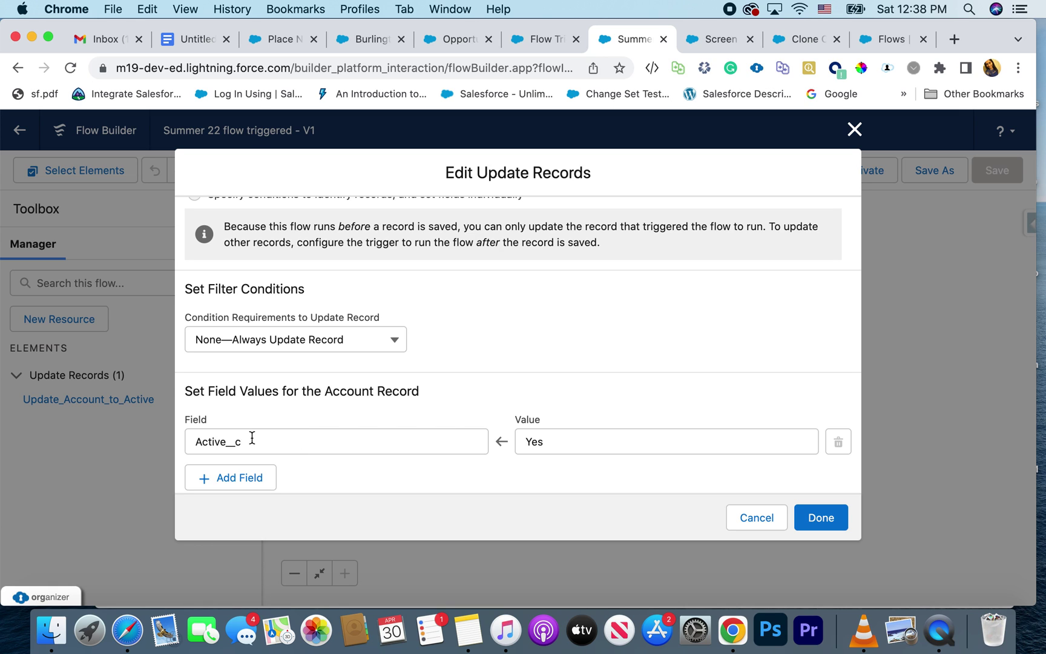
click(854, 129)
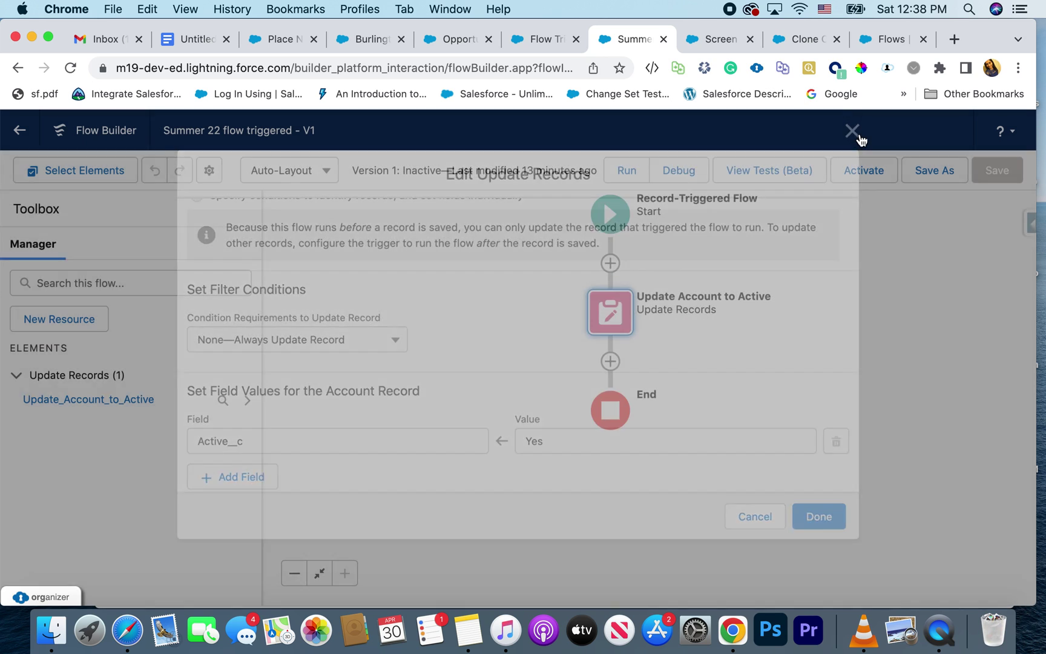
drag(781, 262, 749, 316)
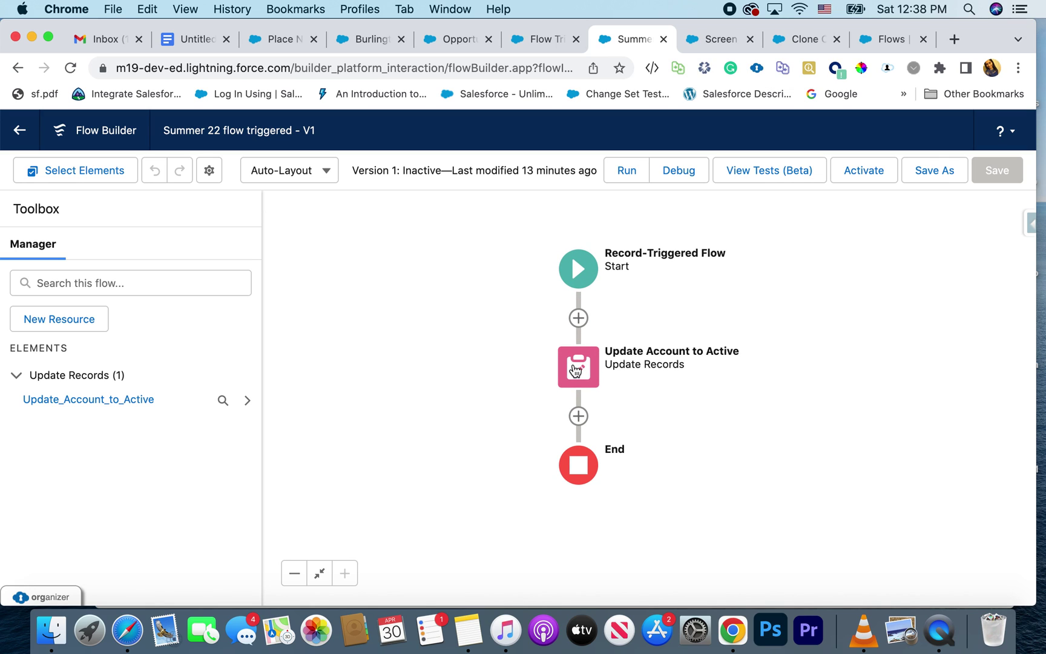
- Create a new test for the flow labelled Test 1 that runs when a record is Created
click(779, 176)
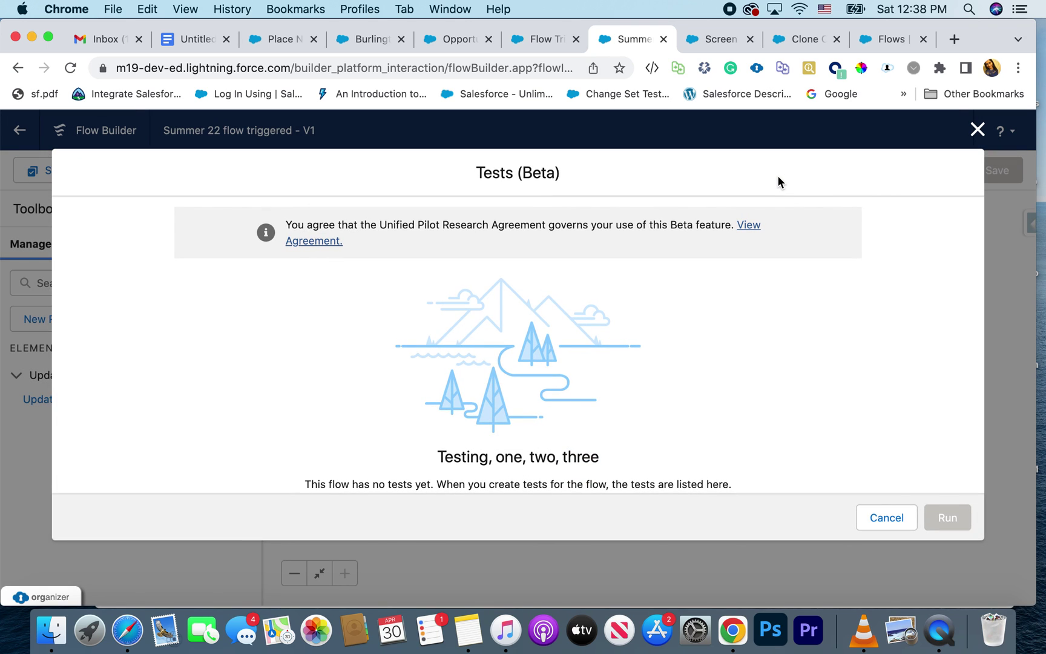
scroll(782, 248, down, 2)
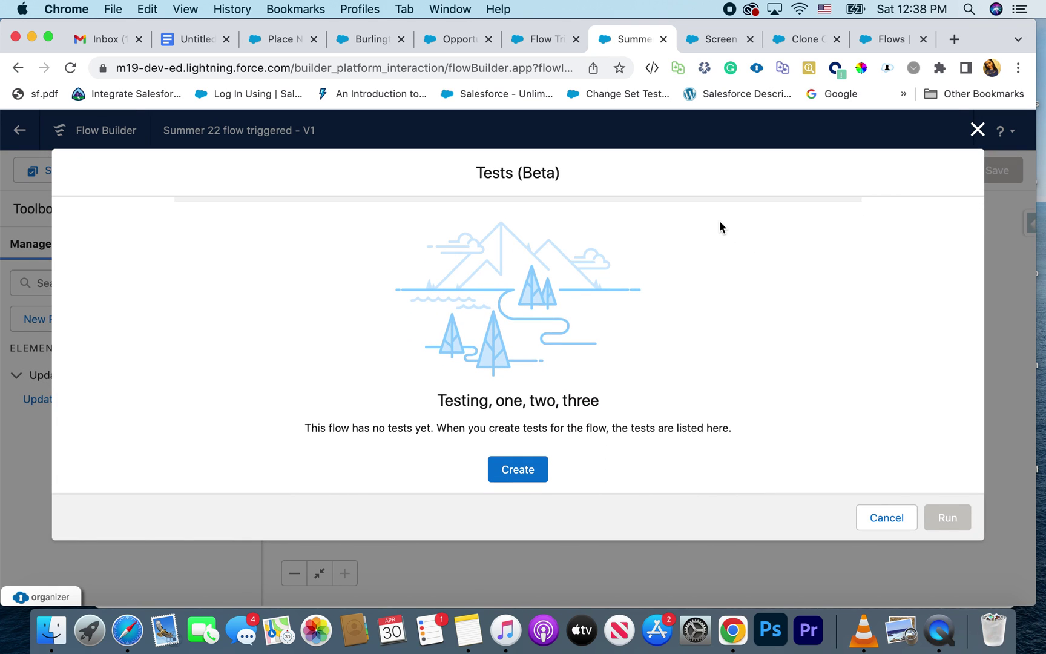
click(507, 475)
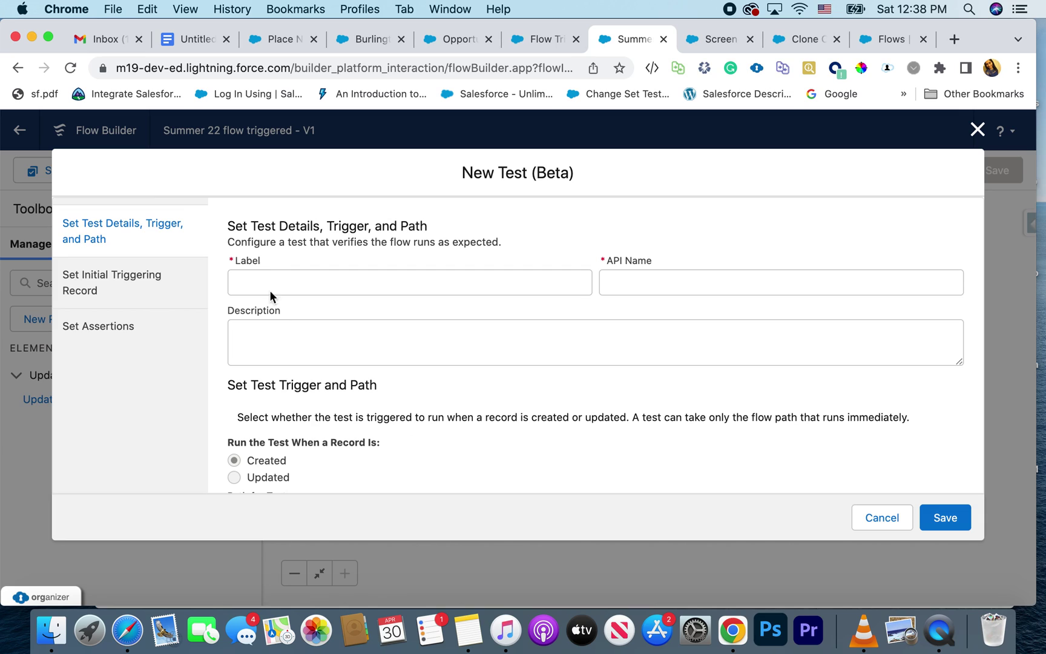
click(246, 277)
text(T)
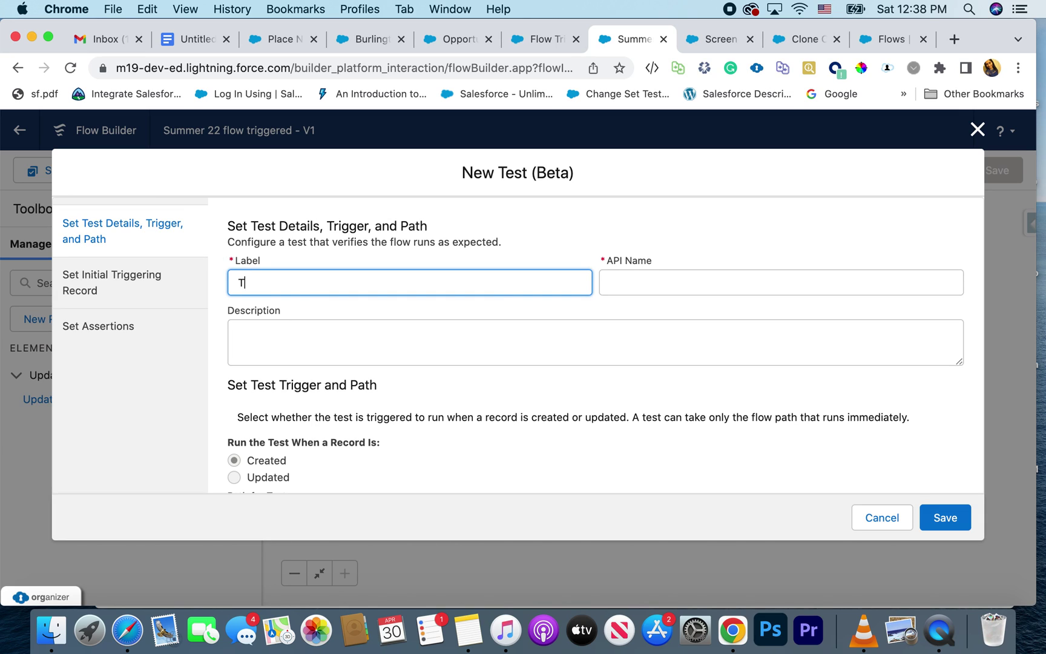
text(est 1)
click(330, 377)
scroll(253, 437, down, 2)
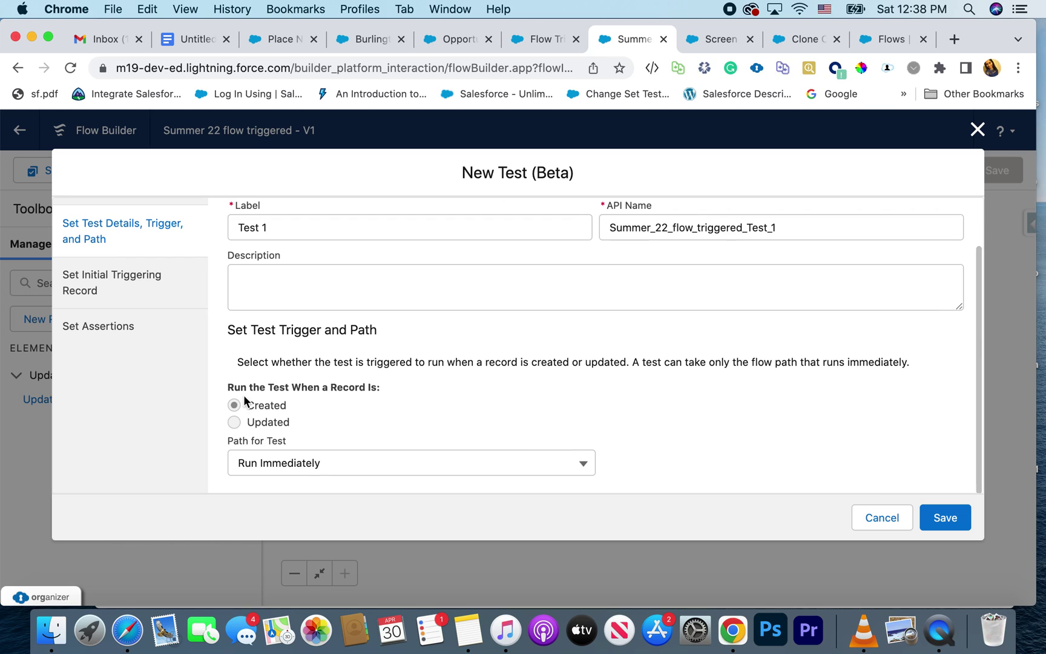
drag(234, 387, 347, 407)
click(289, 412)
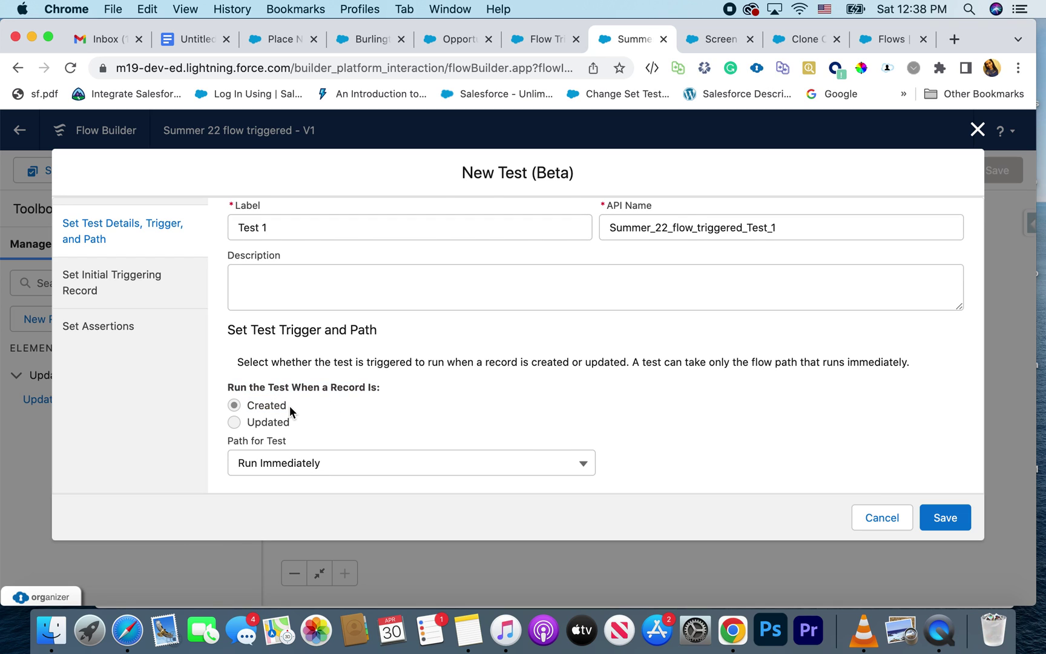
- Set the test's initial triggering record from the account Burlington Textiles Corp of America
click(140, 280)
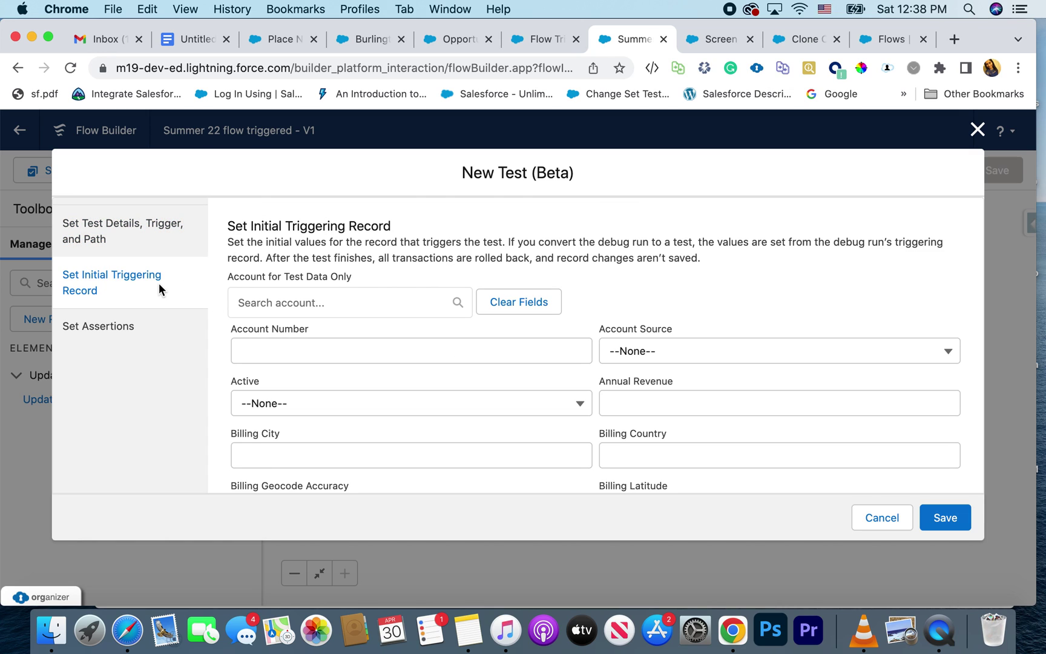
click(402, 303)
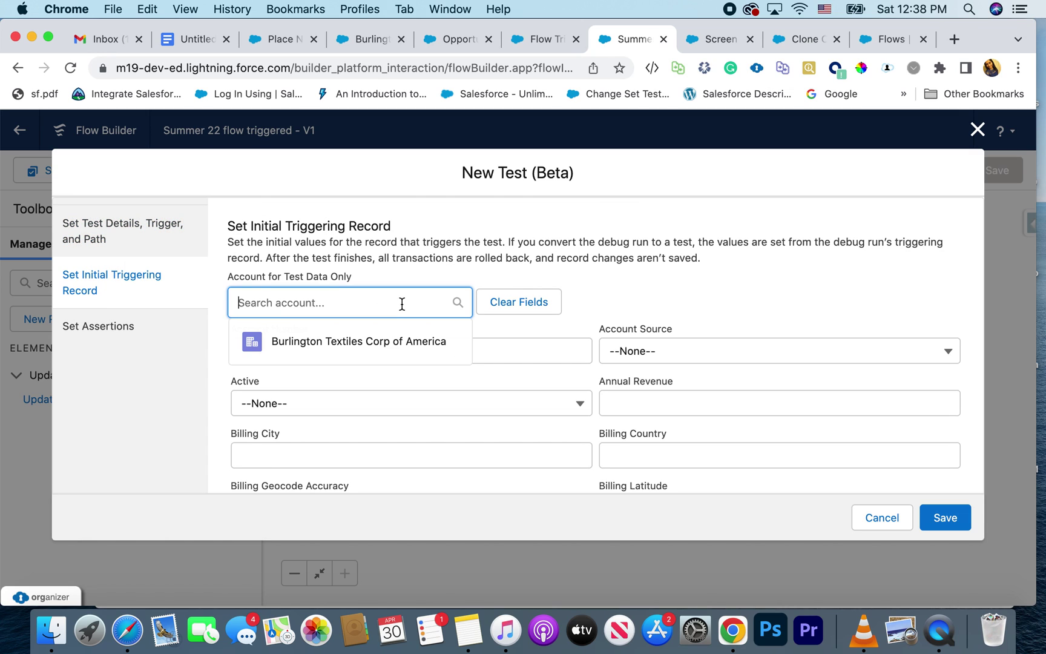
click(394, 345)
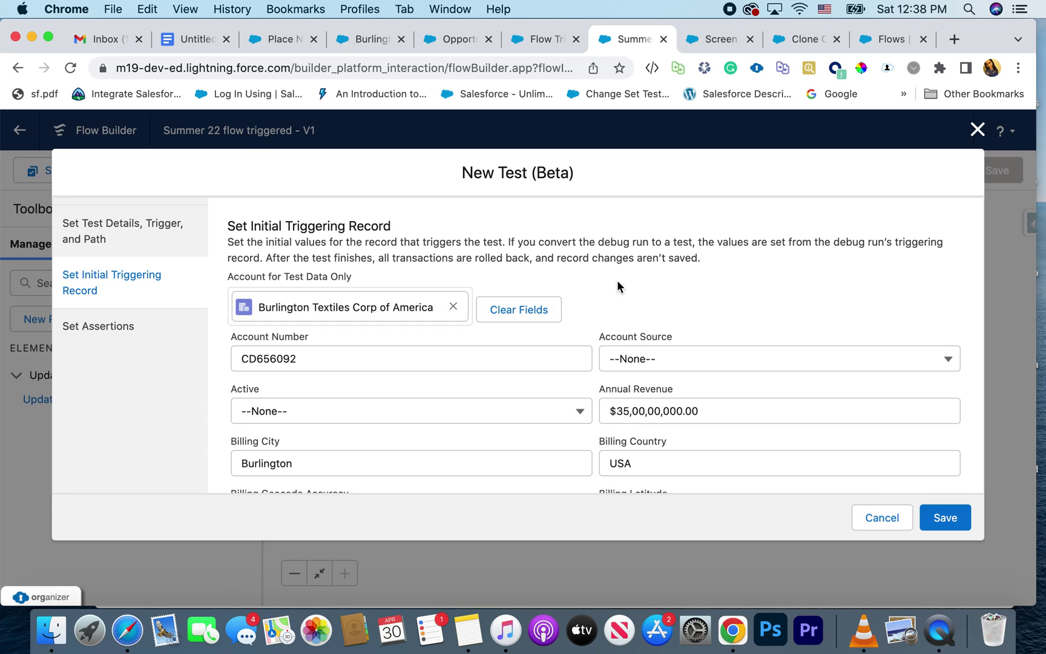
- Set the Industry of the test's initial triggering record to Agriculture
scroll(497, 251, down, 5)
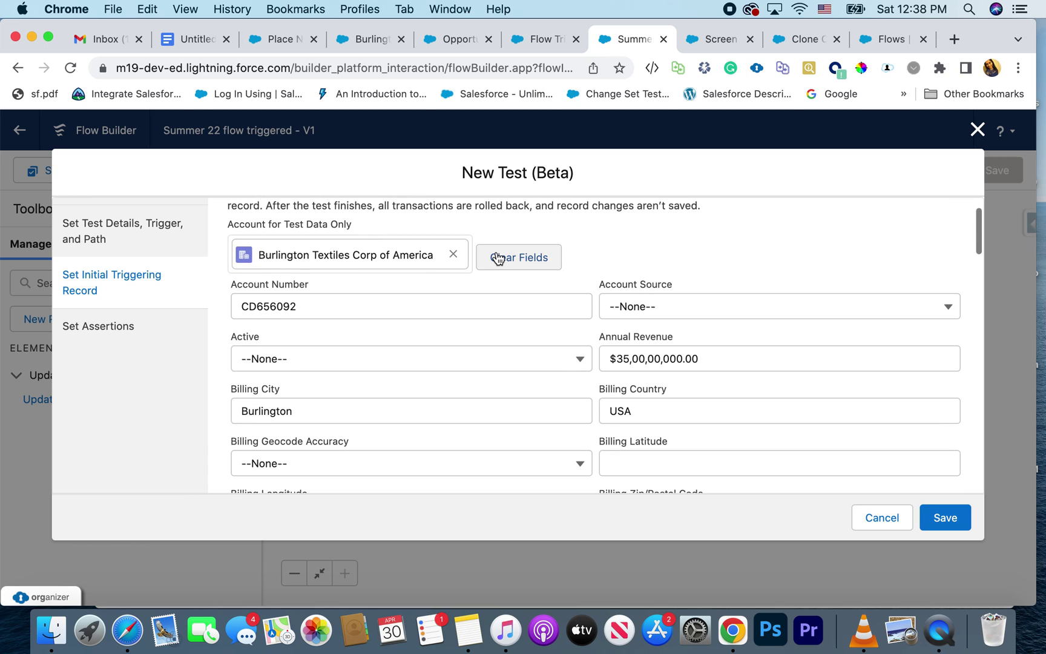
scroll(496, 252, down, 5)
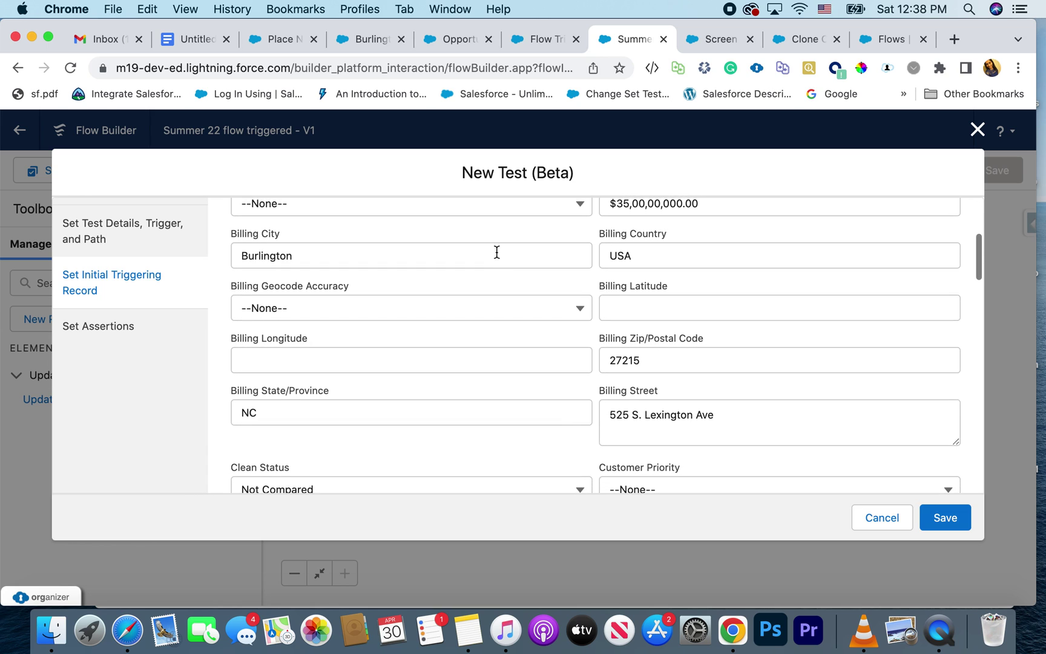
scroll(495, 251, down, 2)
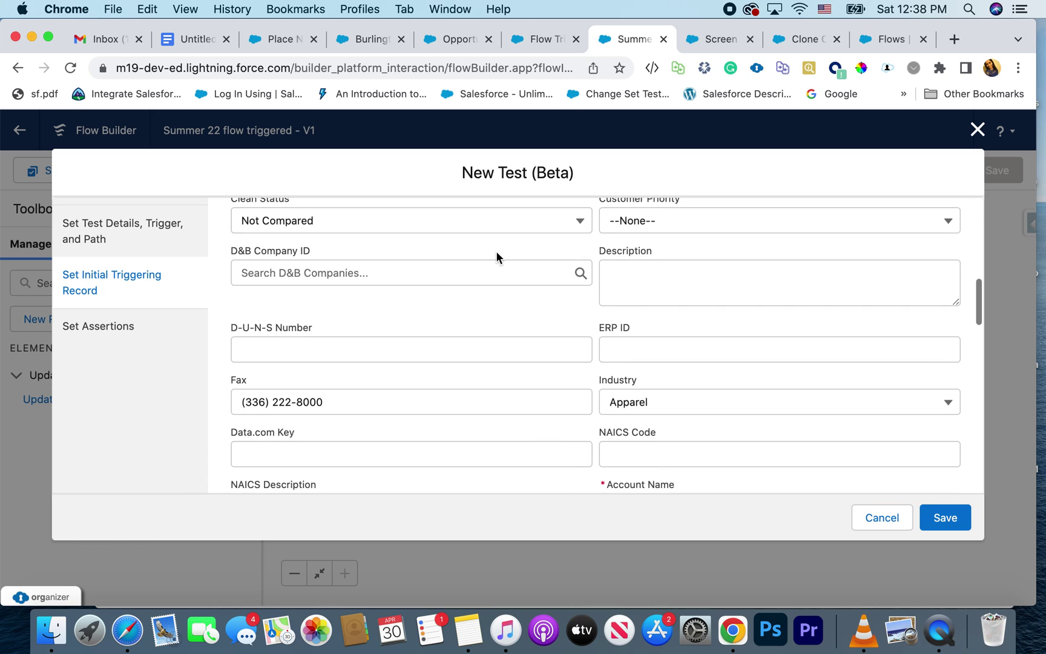
click(673, 405)
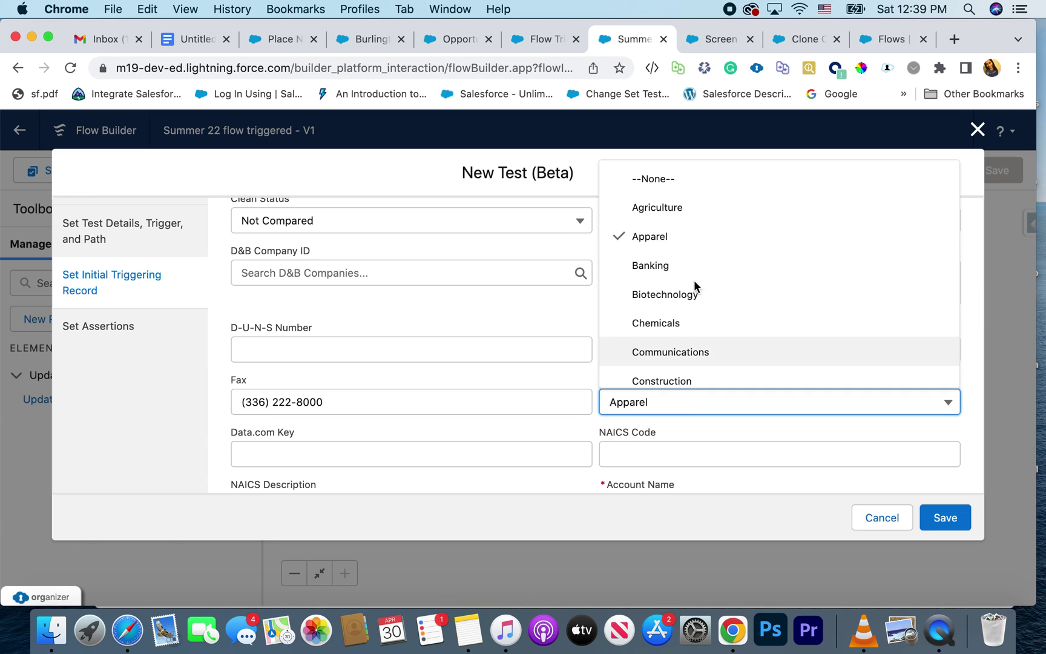
click(716, 208)
scroll(707, 430, down, 5)
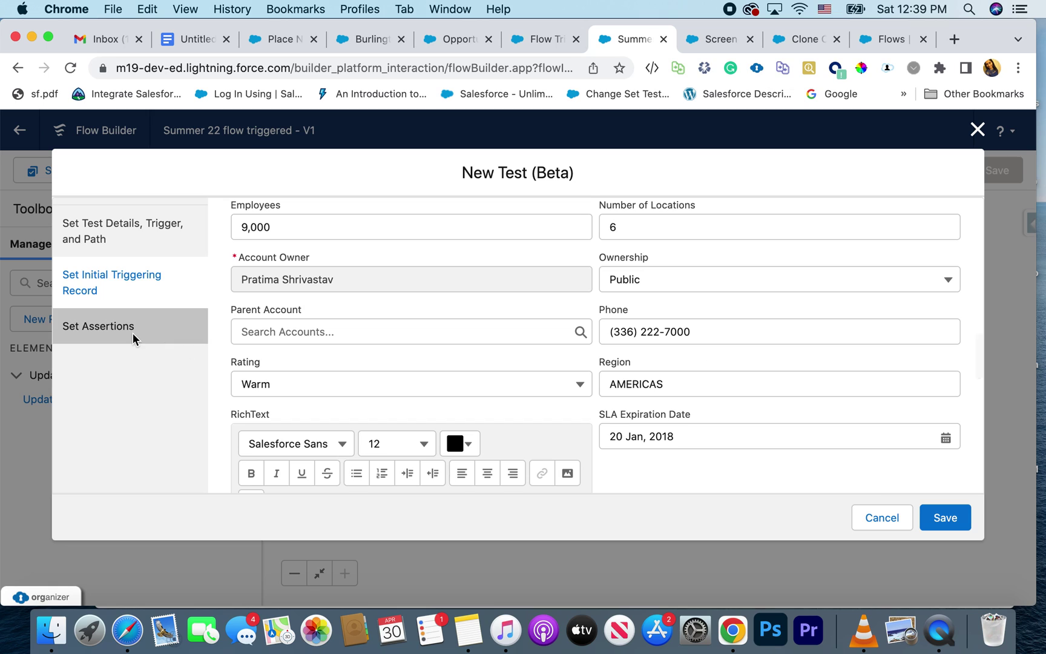
- Define the test's first assertion so that the triggering record's Active field equals Yes
click(133, 332)
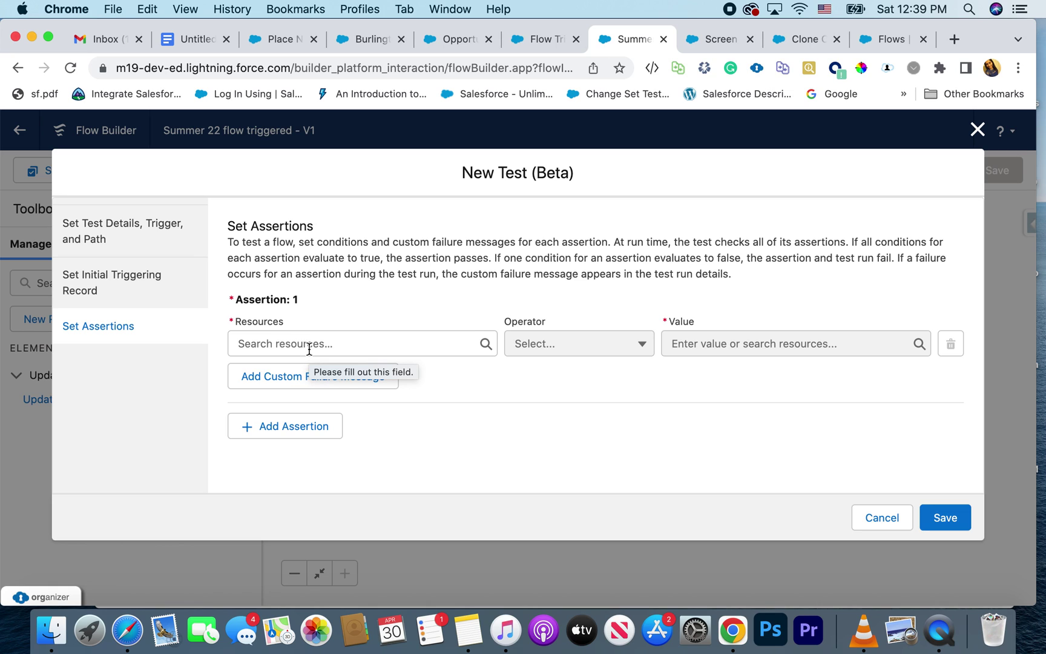
click(382, 346)
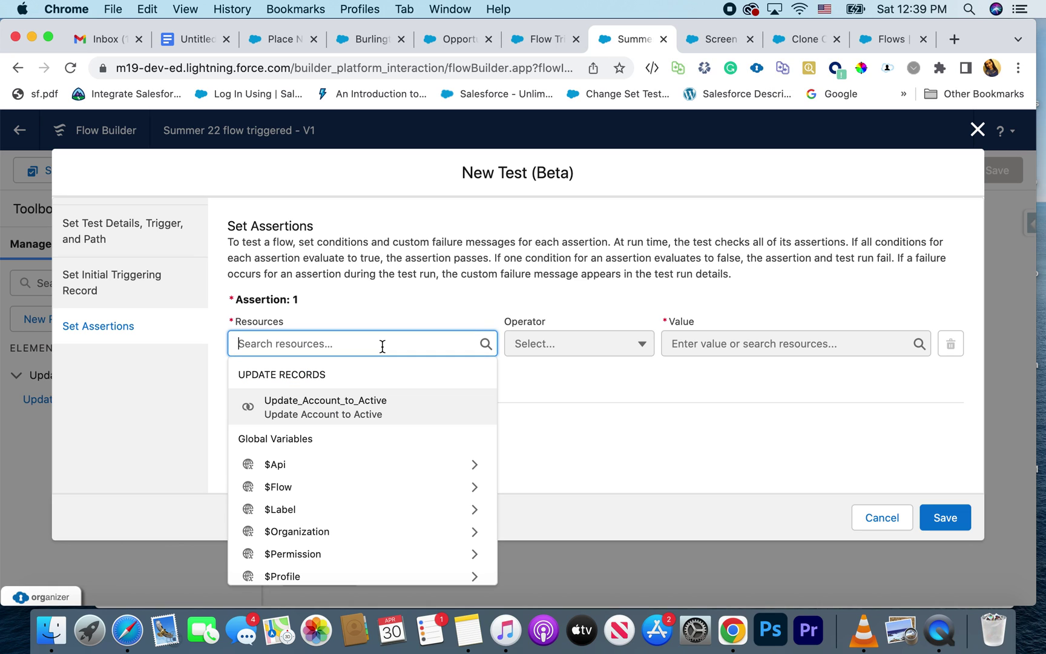
scroll(345, 493, down, 4)
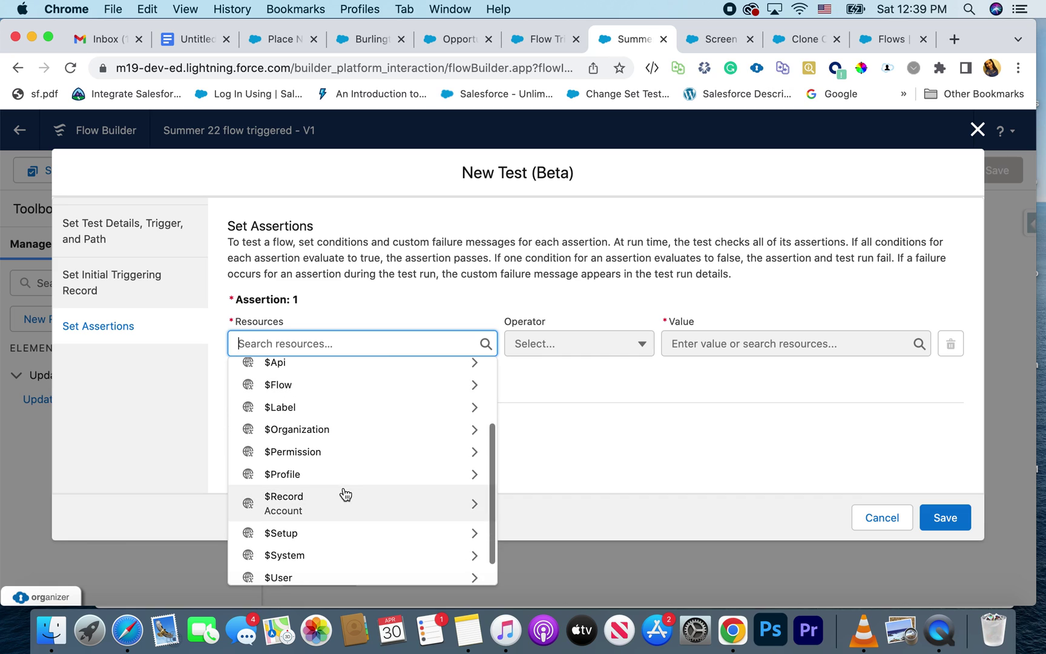
click(348, 512)
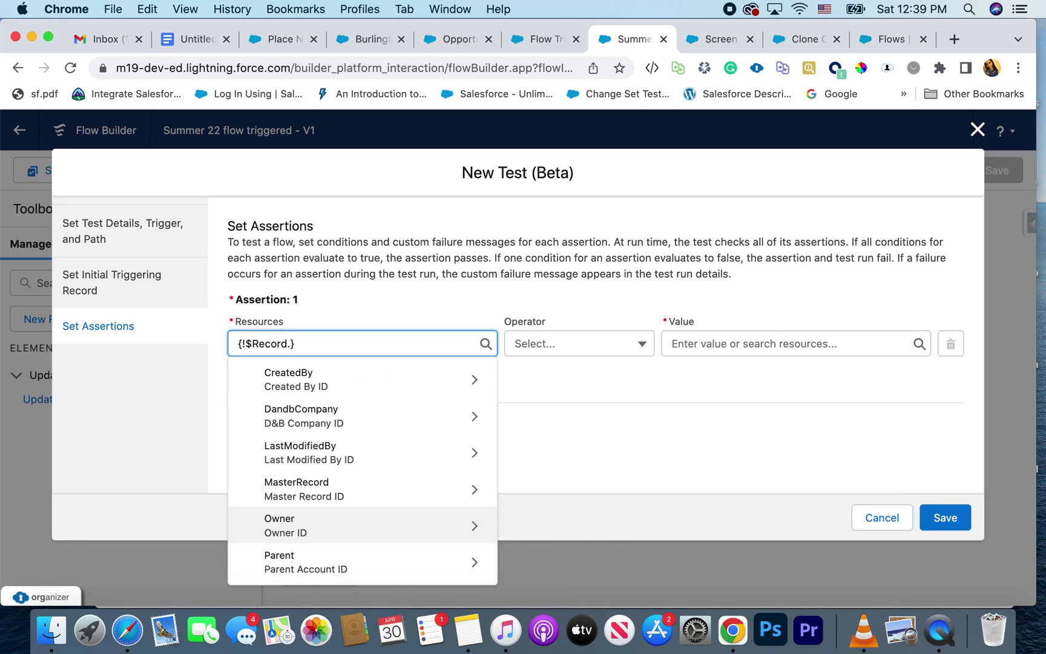
text(.act)
click(313, 380)
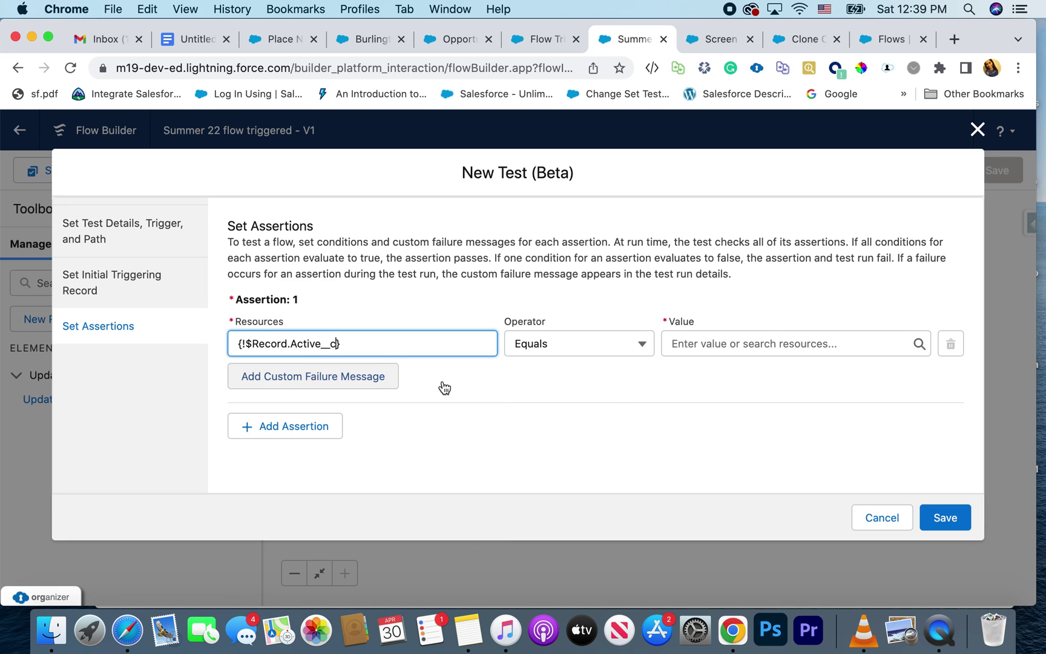
click(739, 349)
text(Yes)
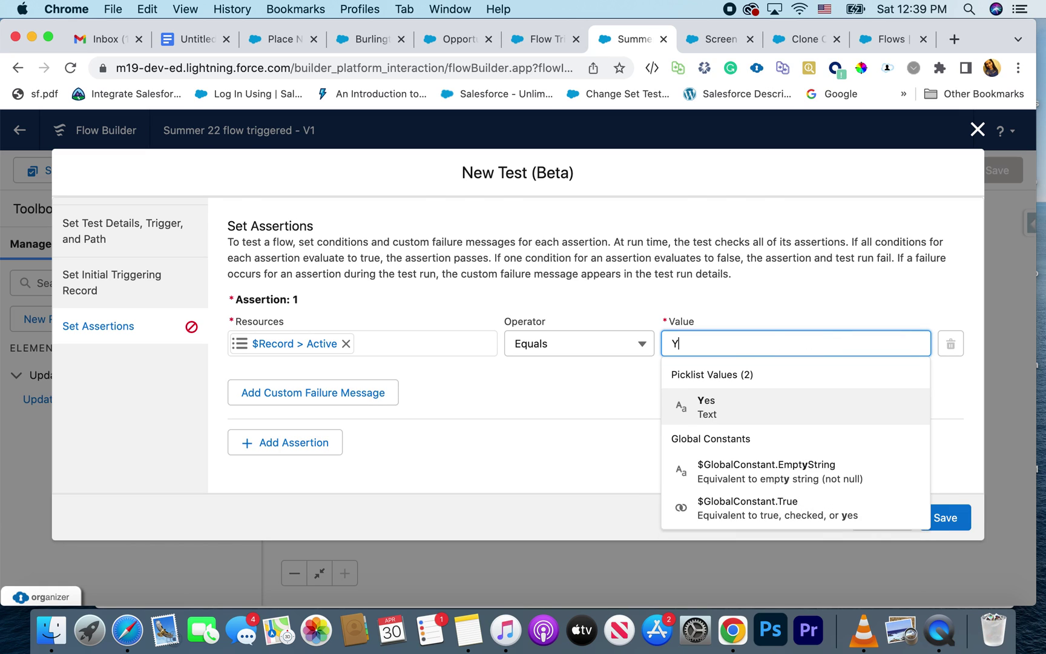
click(711, 407)
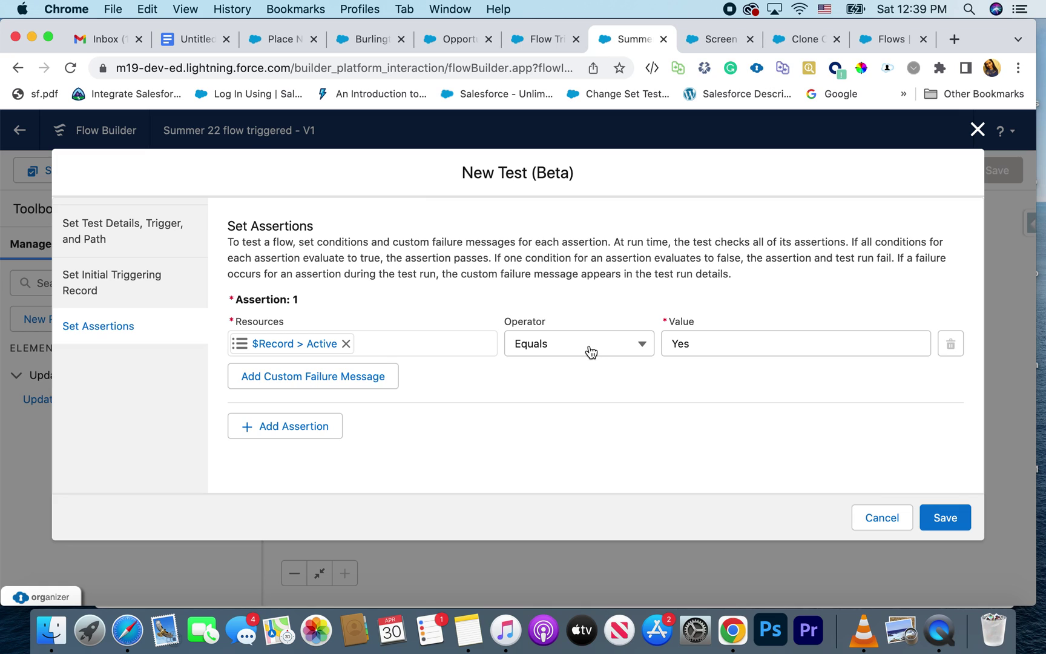
- Add the custom failure message "Account did not get set to Yes" to the assertion and save the test
click(325, 387)
click(324, 387)
text(Account did not get t)
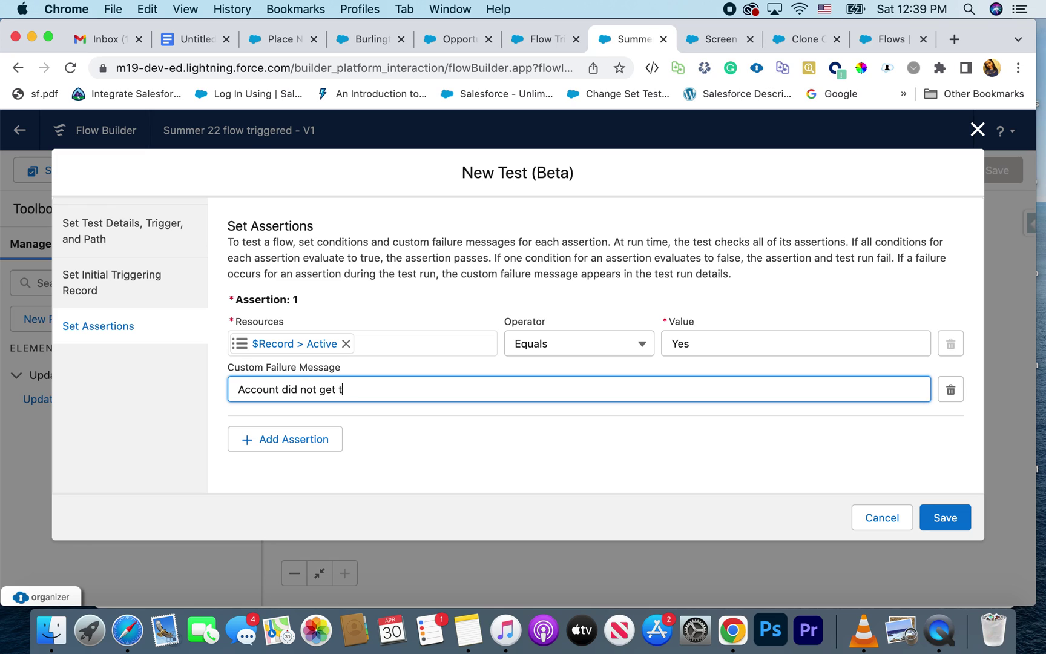
text(set to Yes)
click(368, 425)
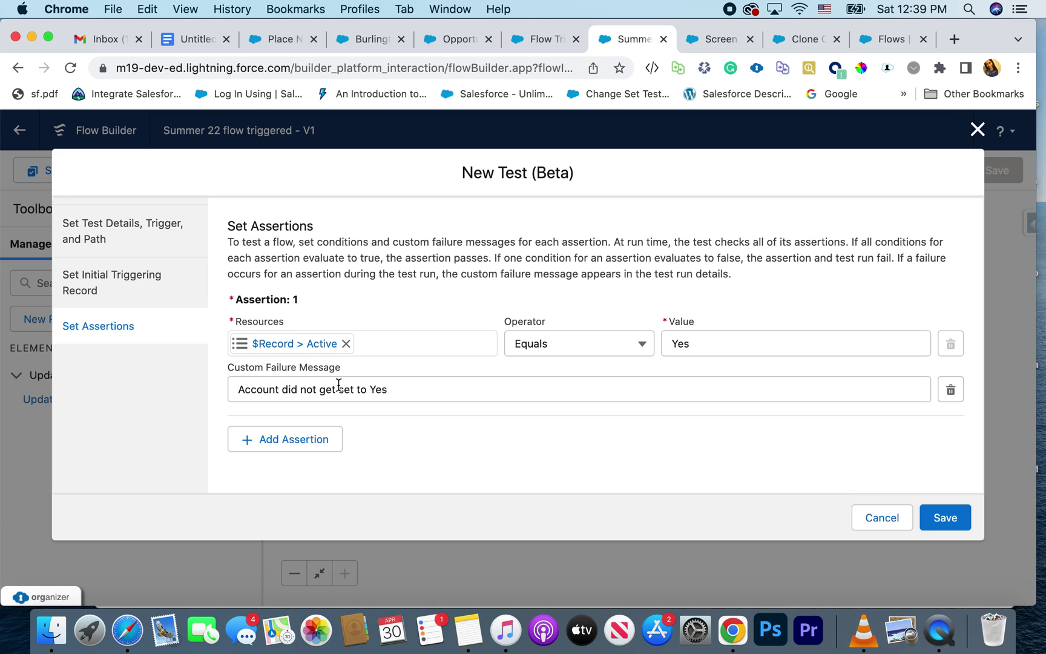
click(946, 519)
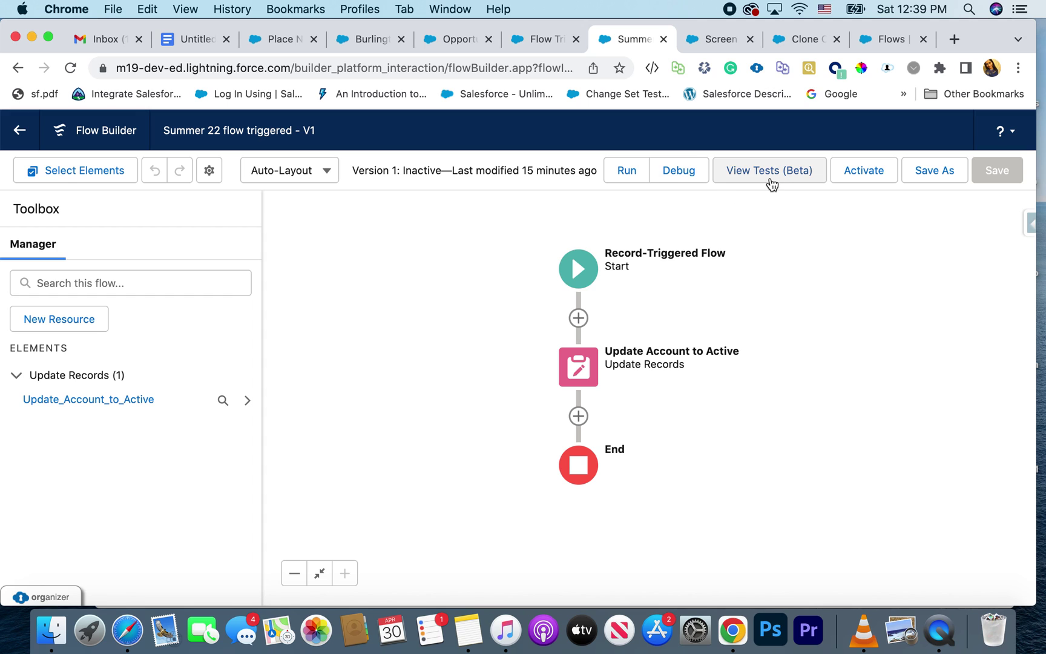
- Run Test 1 with its details and examine the condition evaluated under Assertion 1
click(770, 178)
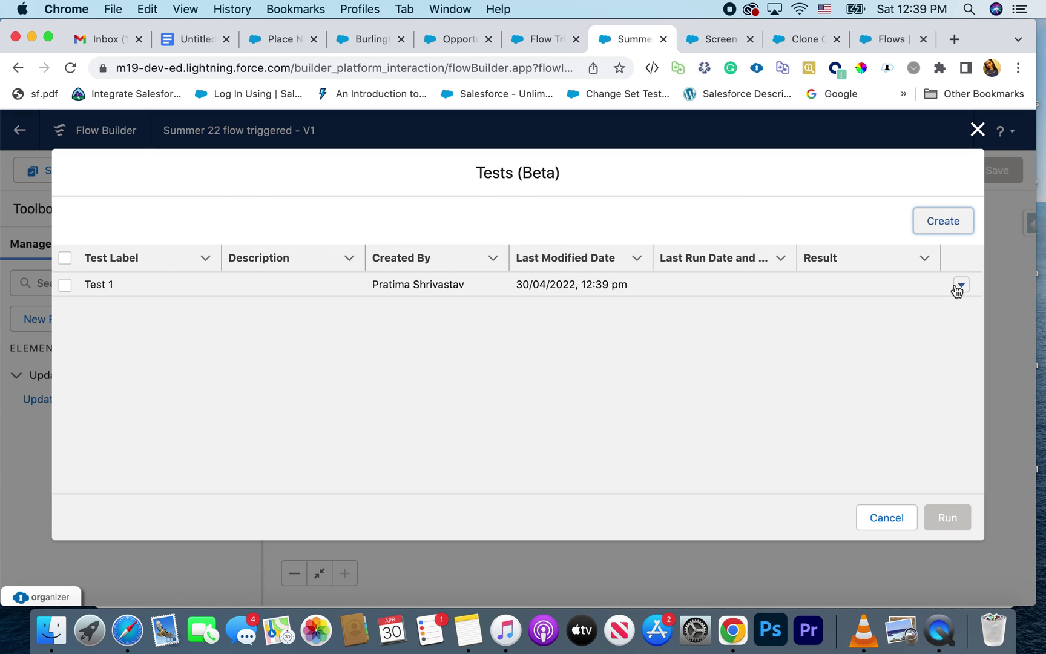
click(956, 286)
click(922, 224)
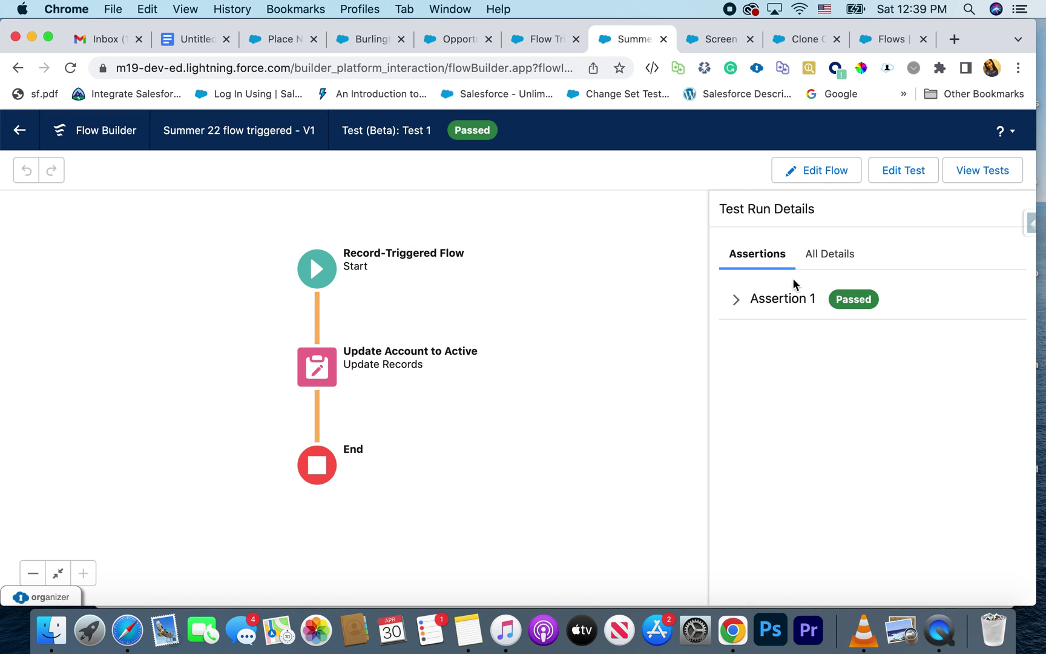
click(736, 300)
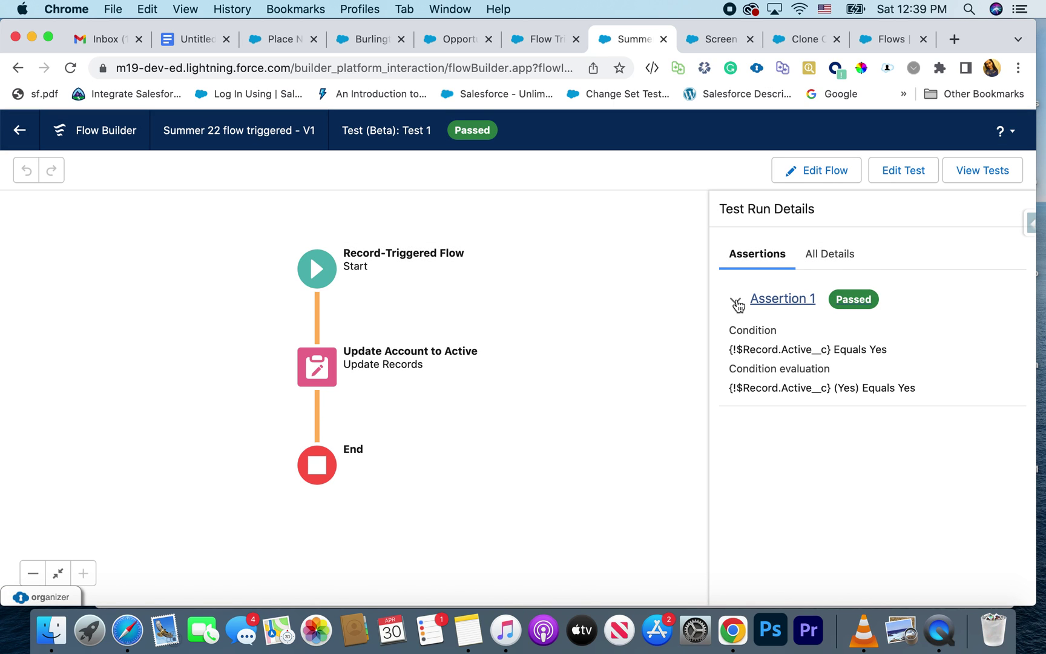
drag(728, 351, 892, 345)
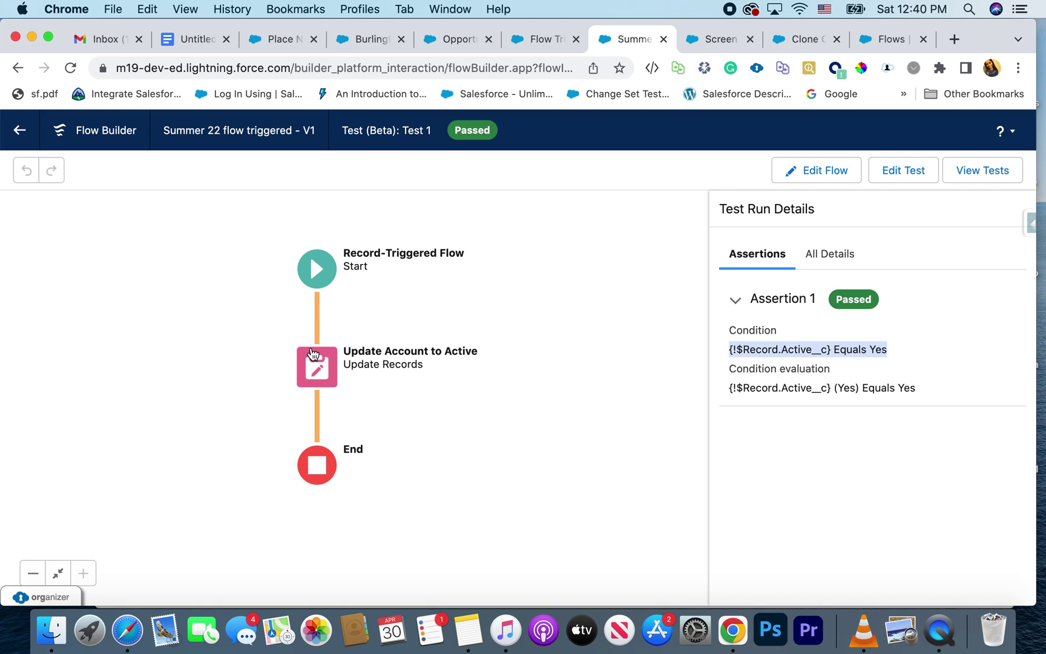
- Clear the value assigned to Active__c in the Update Account to Active element and save the flow
click(837, 174)
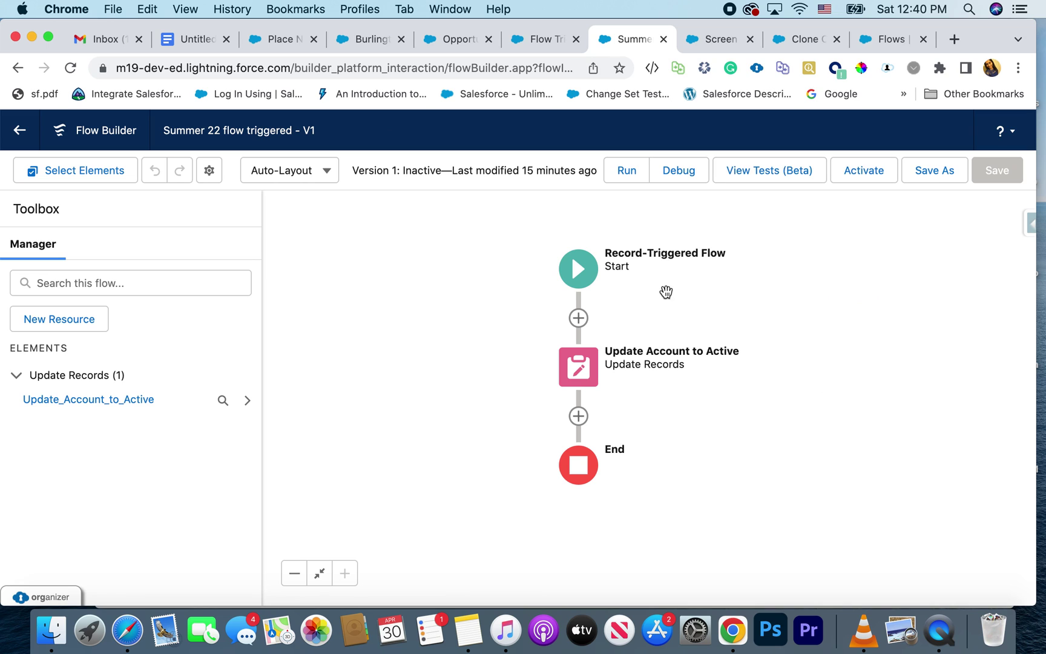
click(590, 368)
click(578, 544)
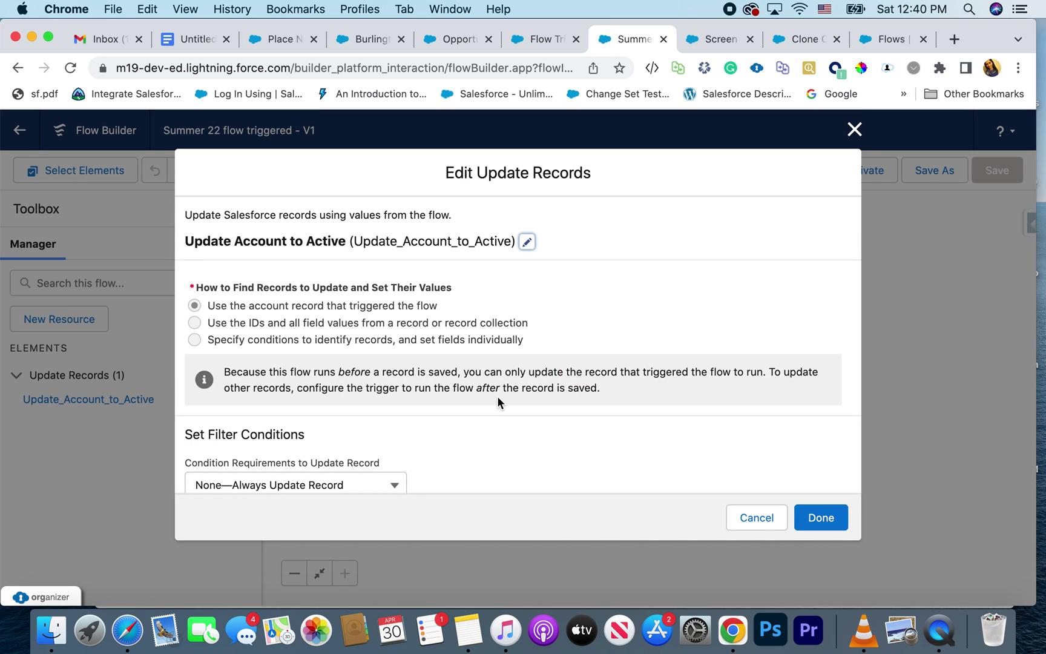
scroll(497, 395, down, 3)
click(568, 428)
key(BackSpace)
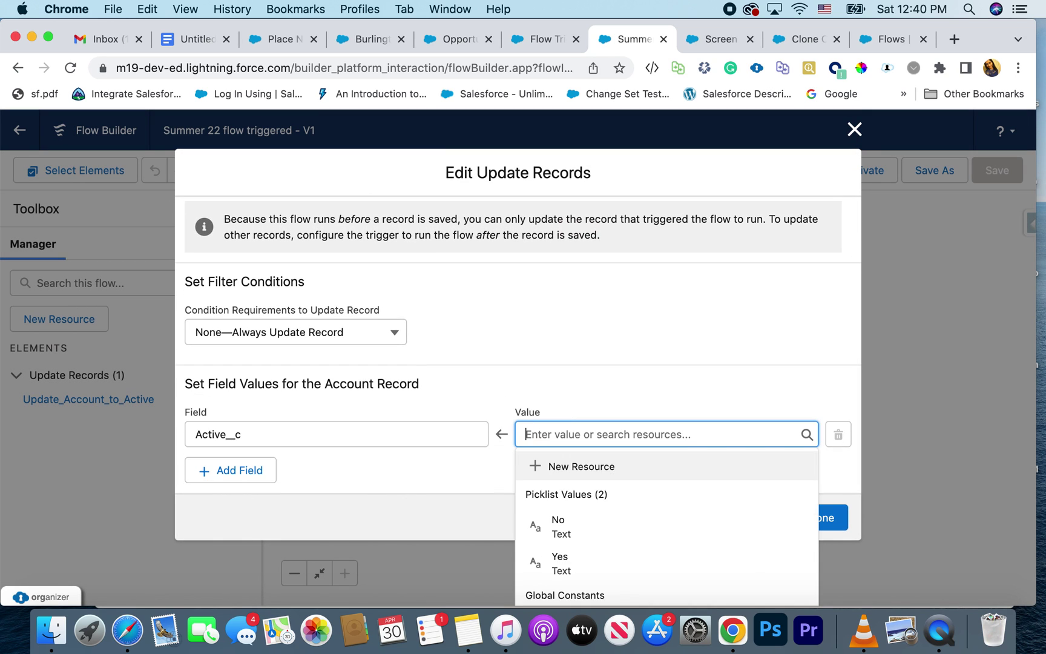
click(645, 366)
click(828, 517)
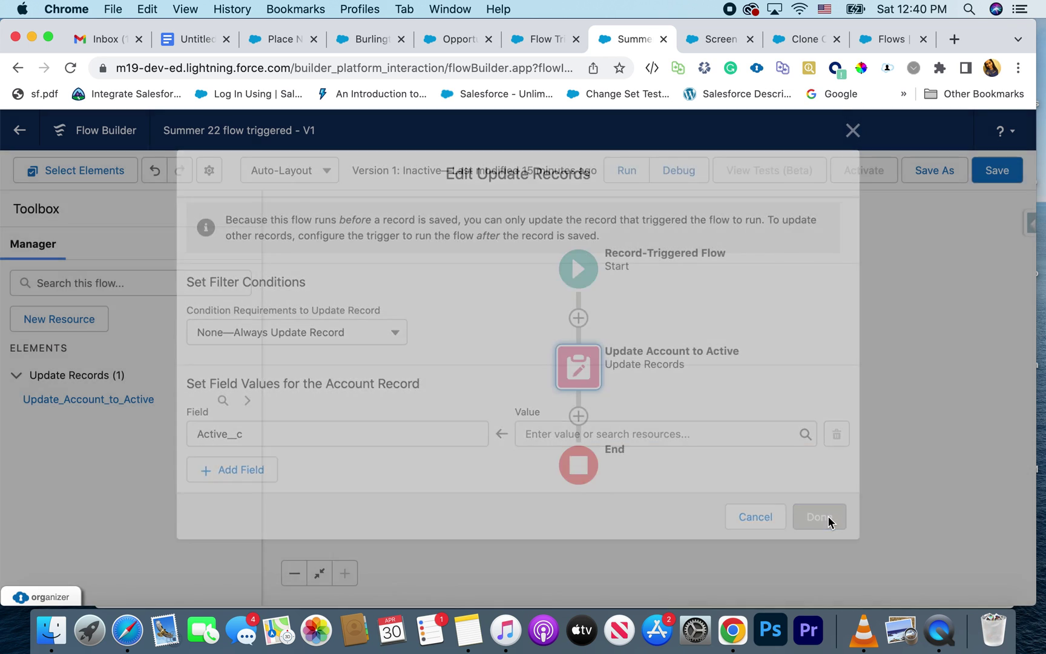
click(1003, 177)
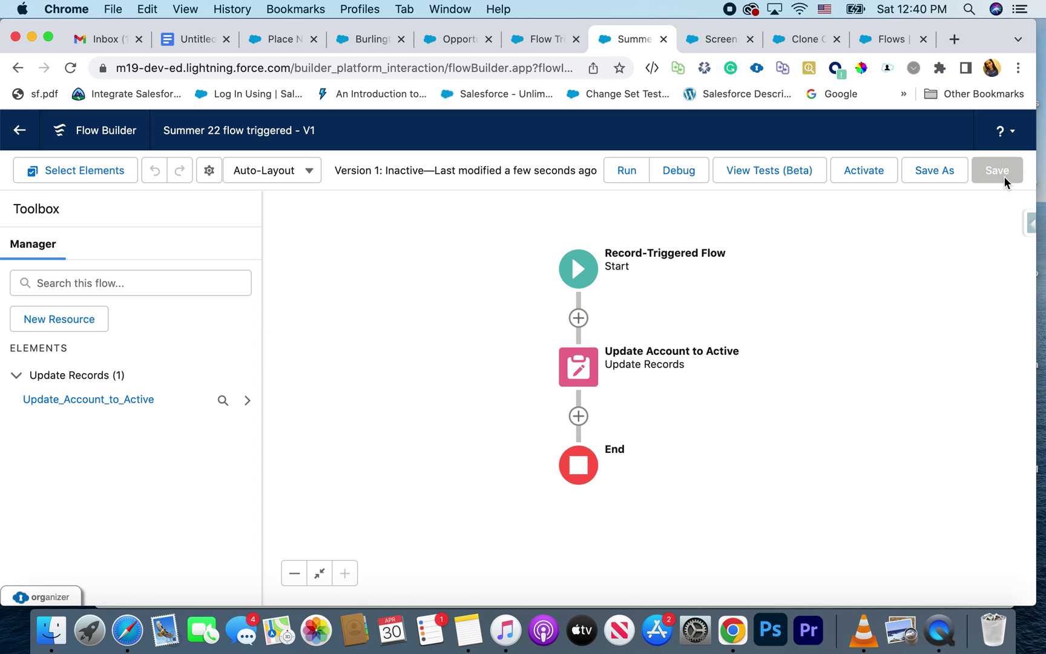
- Run Test 1 again on the modified flow and open its run details
click(785, 172)
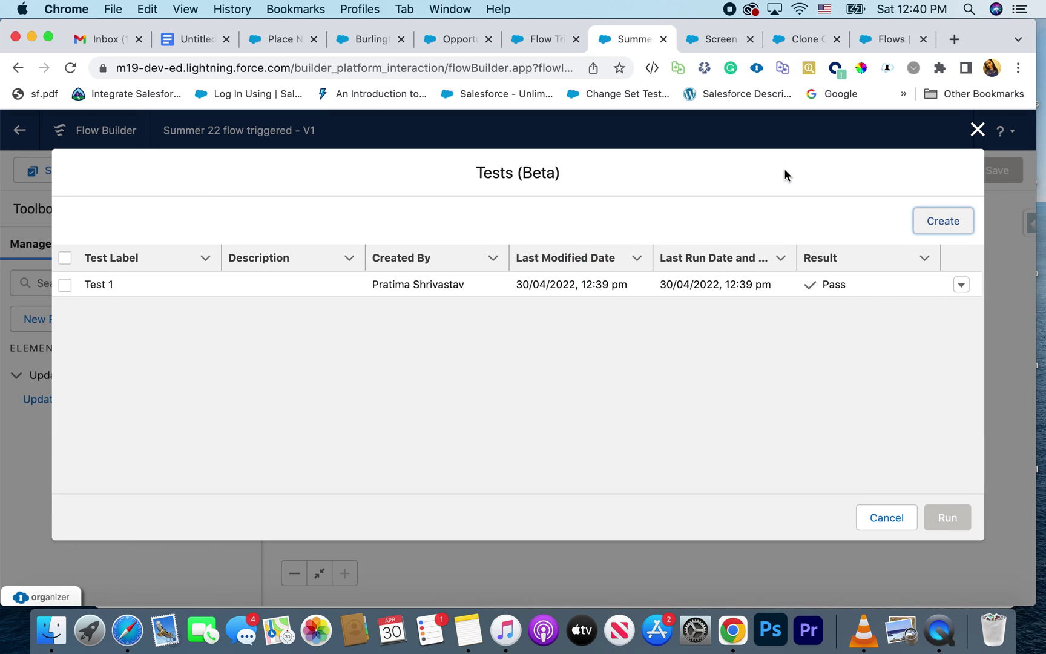
click(961, 285)
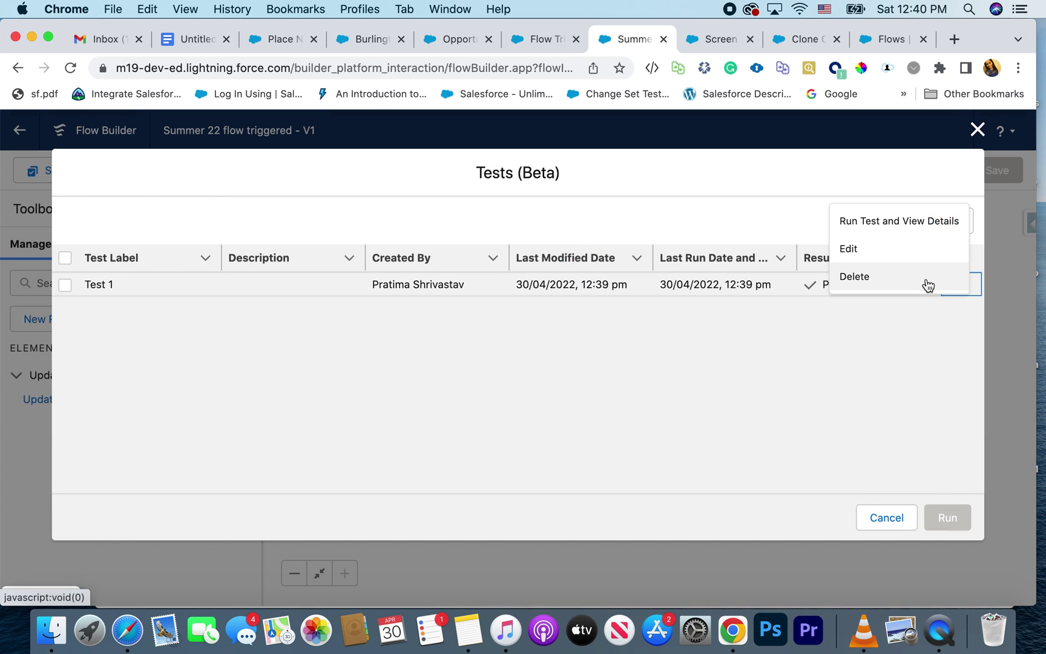
click(929, 221)
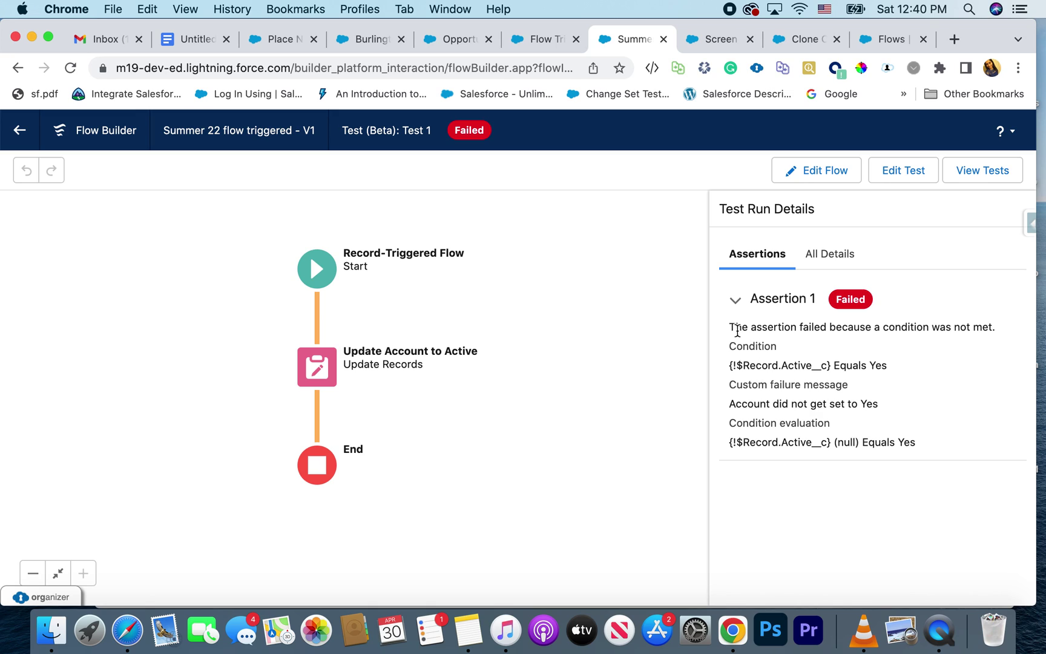
- Examine Assertion 1's condition and custom failure message, and check the result of Test 1 in the tests list
drag(729, 363, 814, 371)
double_click(802, 366)
double_click(876, 366)
drag(730, 386, 852, 390)
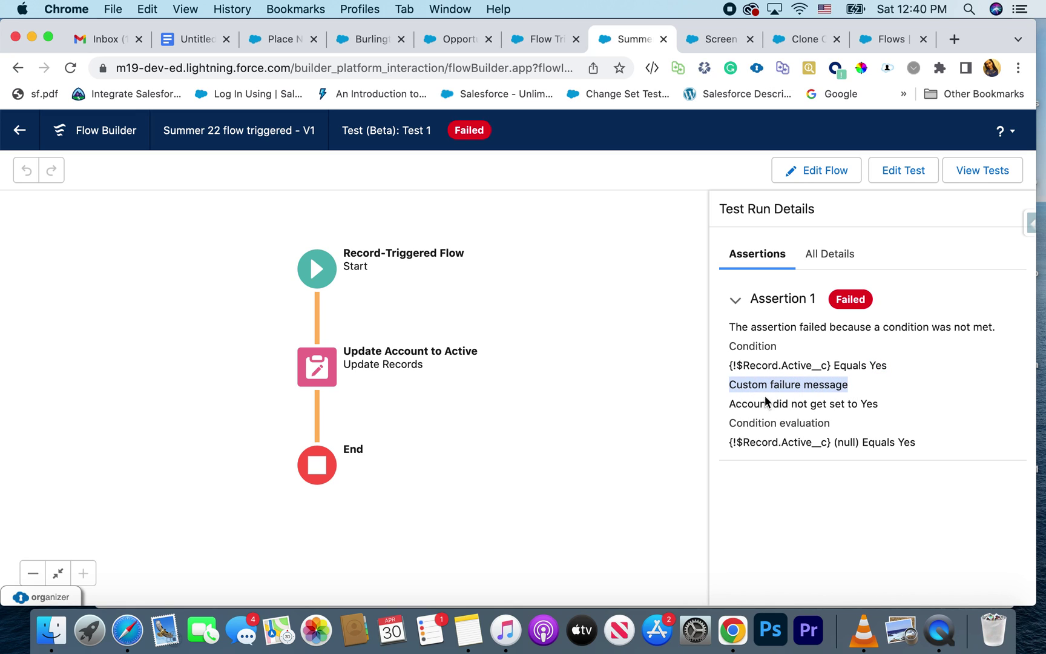
drag(733, 404, 904, 404)
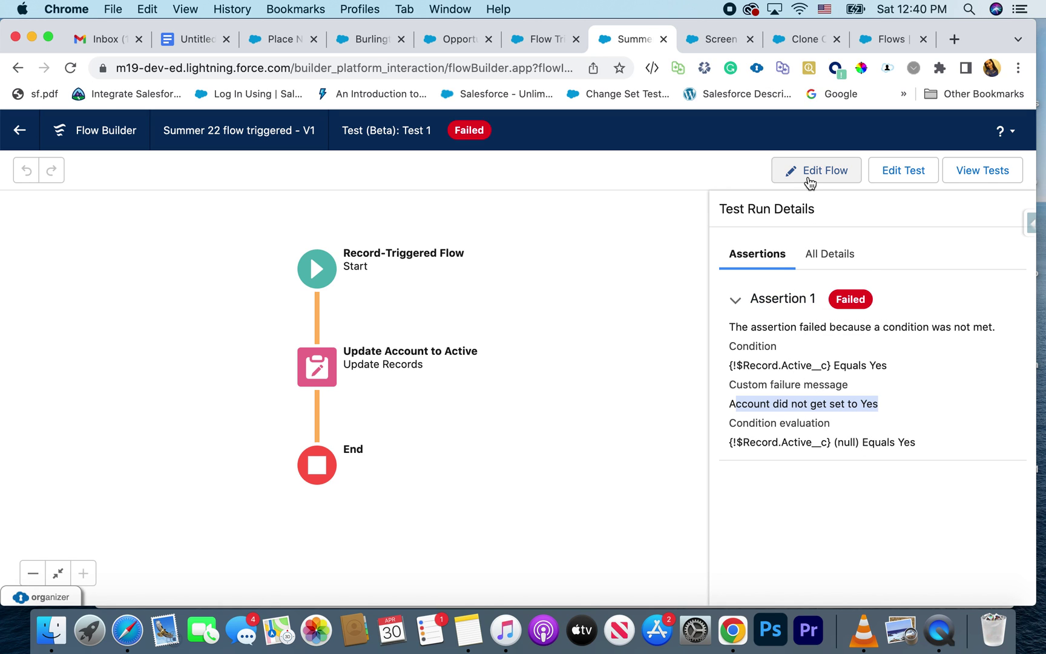
click(981, 173)
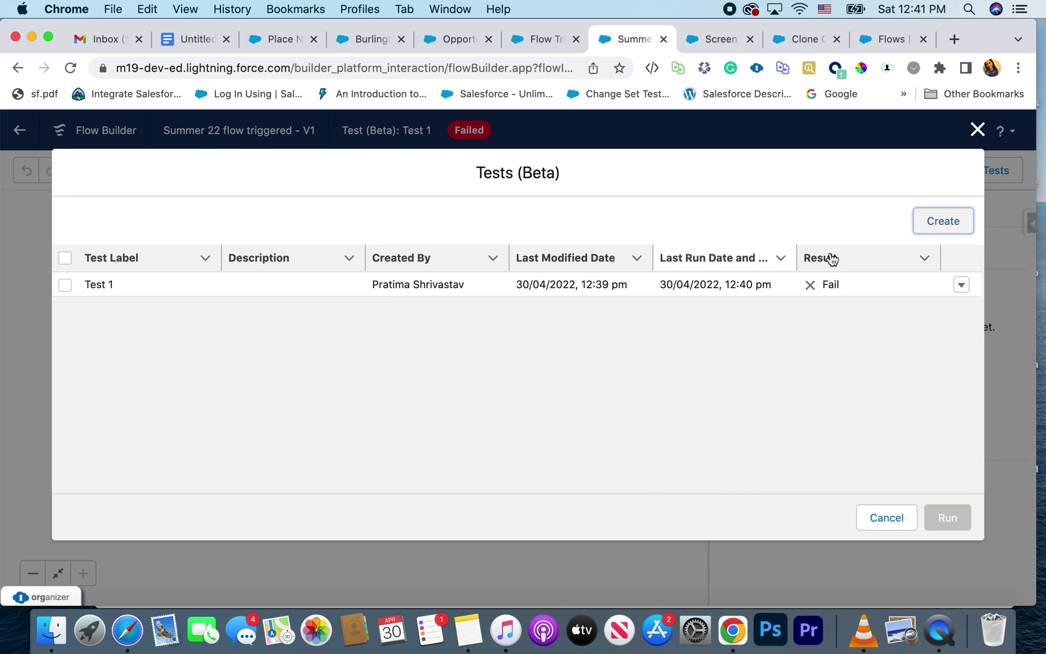
click(977, 129)
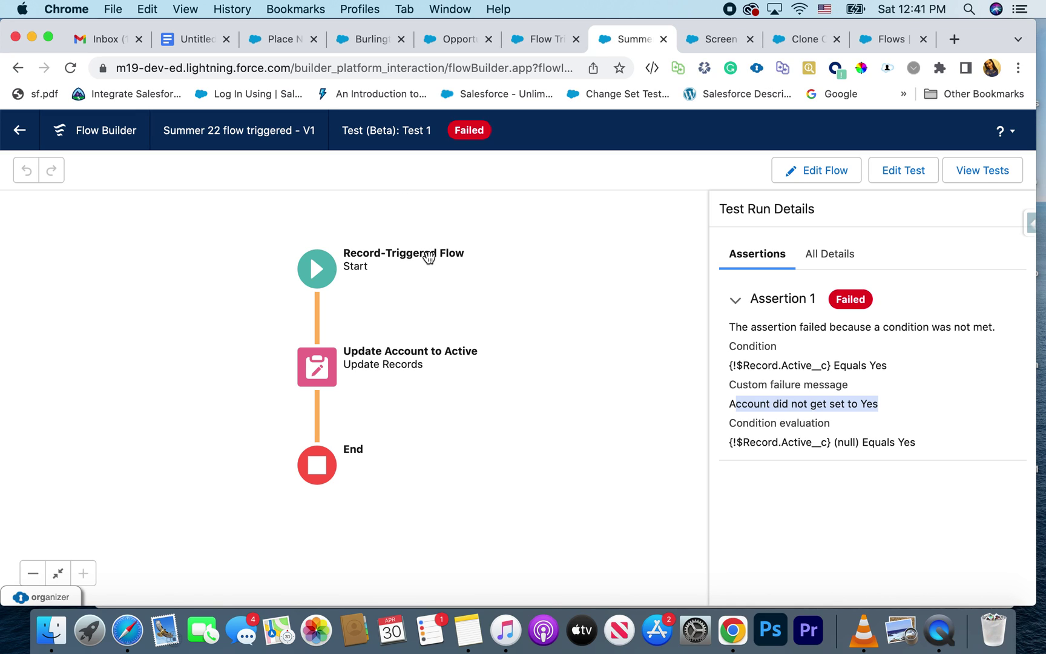
- Open the ContactInfo screen of the Screen Example Summer 22 flow for editing
click(559, 47)
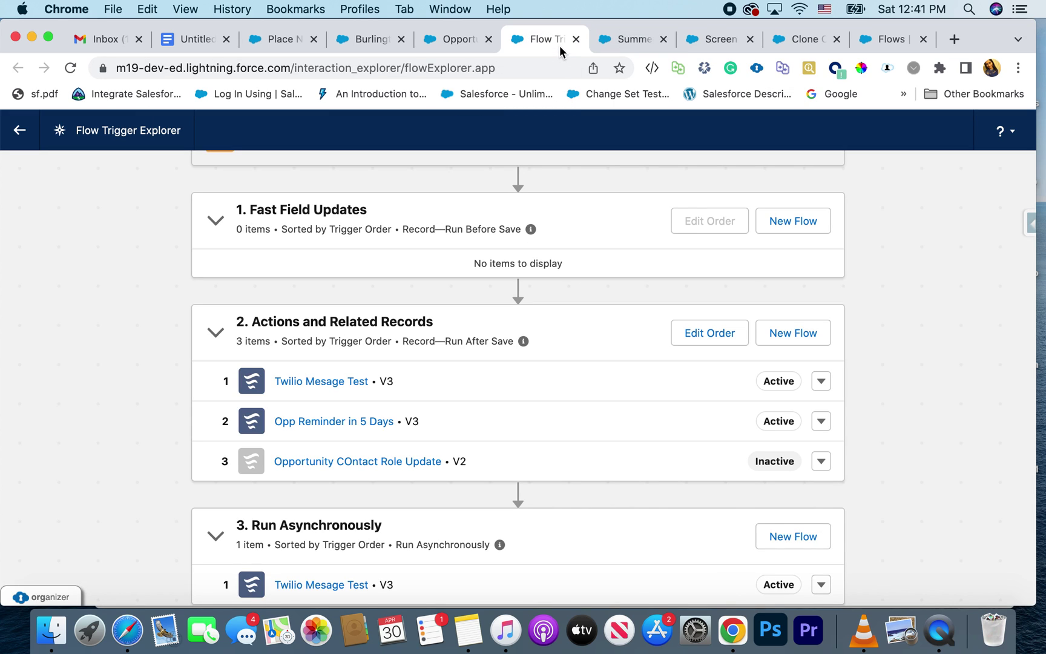
click(716, 42)
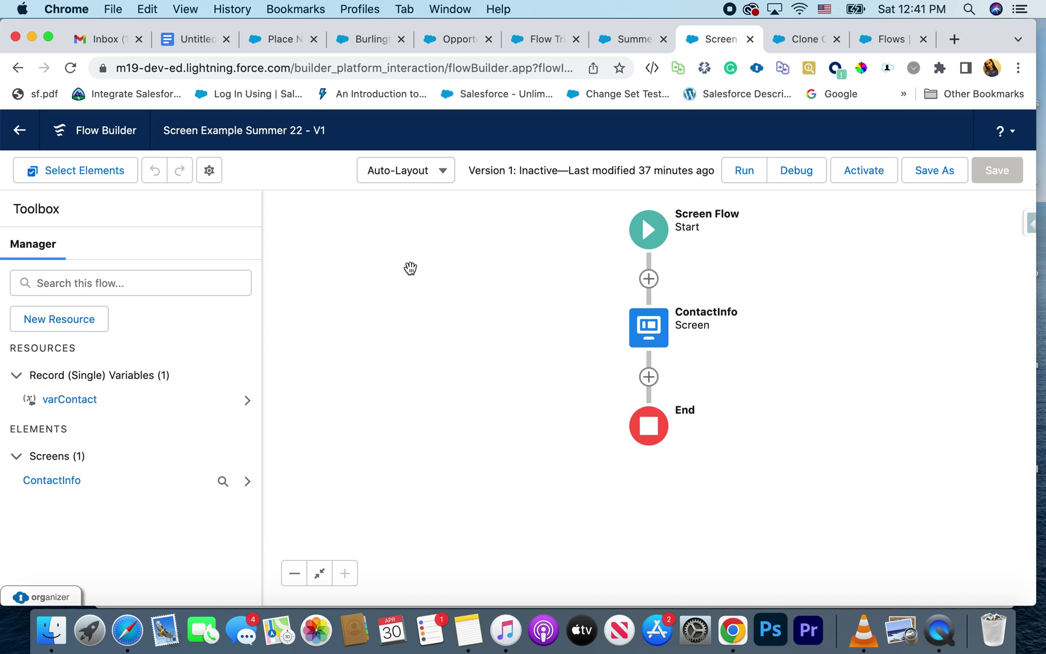
click(647, 340)
click(648, 338)
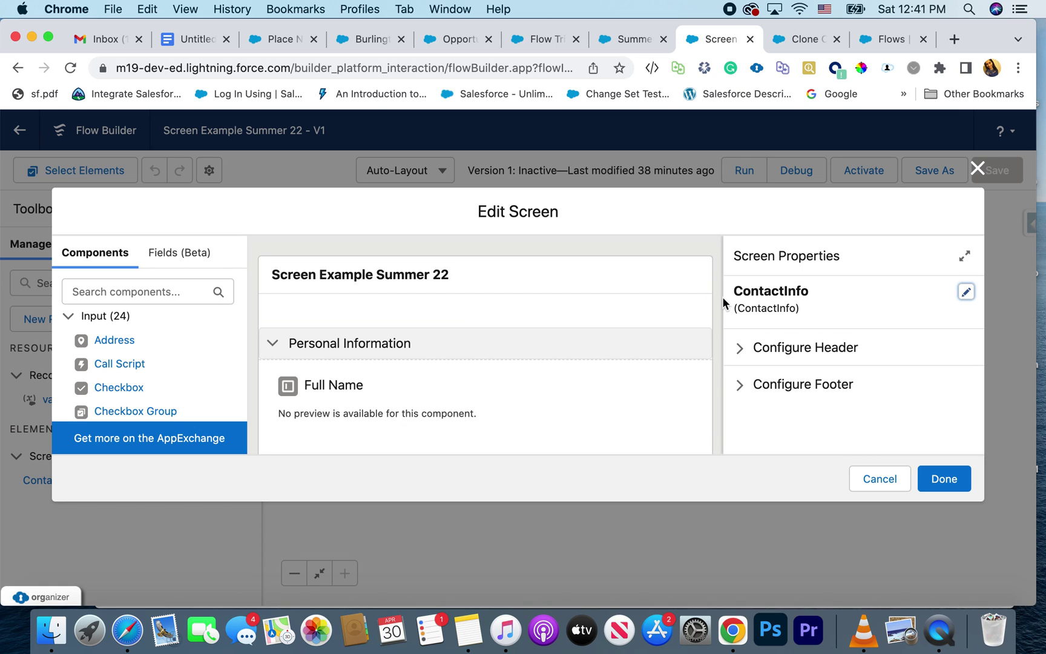
- Delete the Personal Information section, including its child components, from the ContactInfo screen
click(546, 334)
click(703, 322)
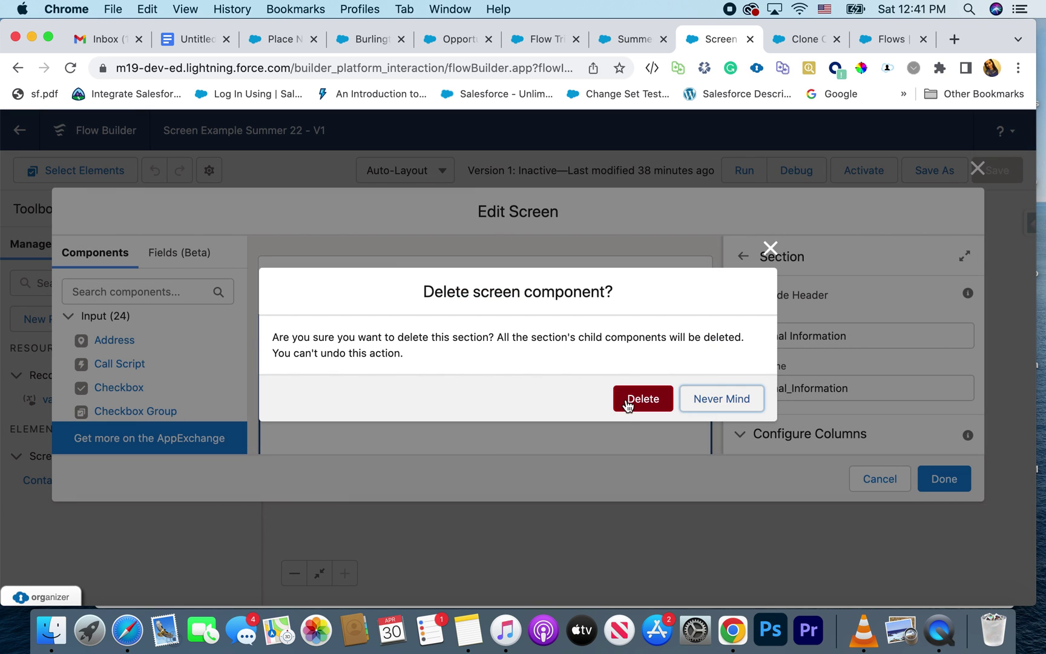
click(628, 402)
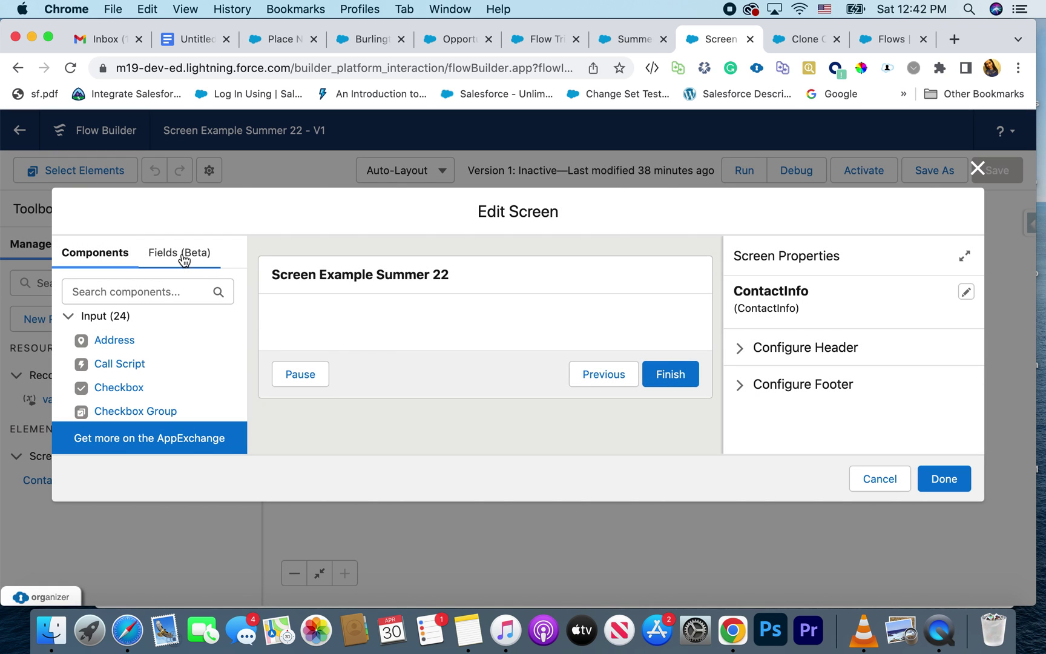
- Choose varContact as the record variable for the screen's record fields and look through the available Contact fields
click(184, 259)
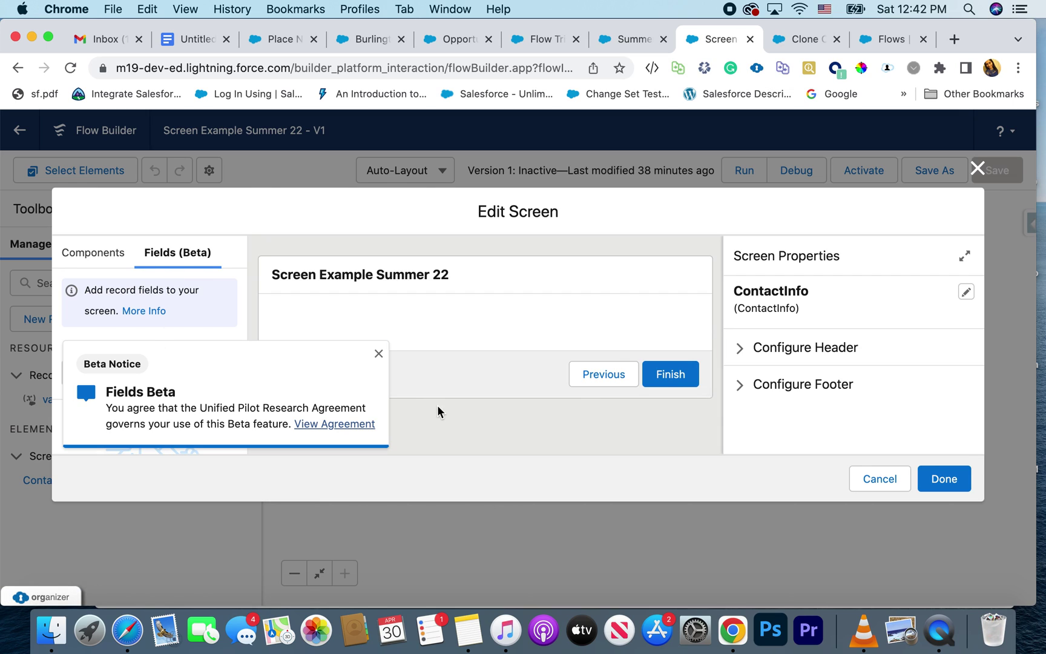
click(379, 354)
scroll(121, 359, down, 2)
scroll(117, 360, up, 1)
click(136, 355)
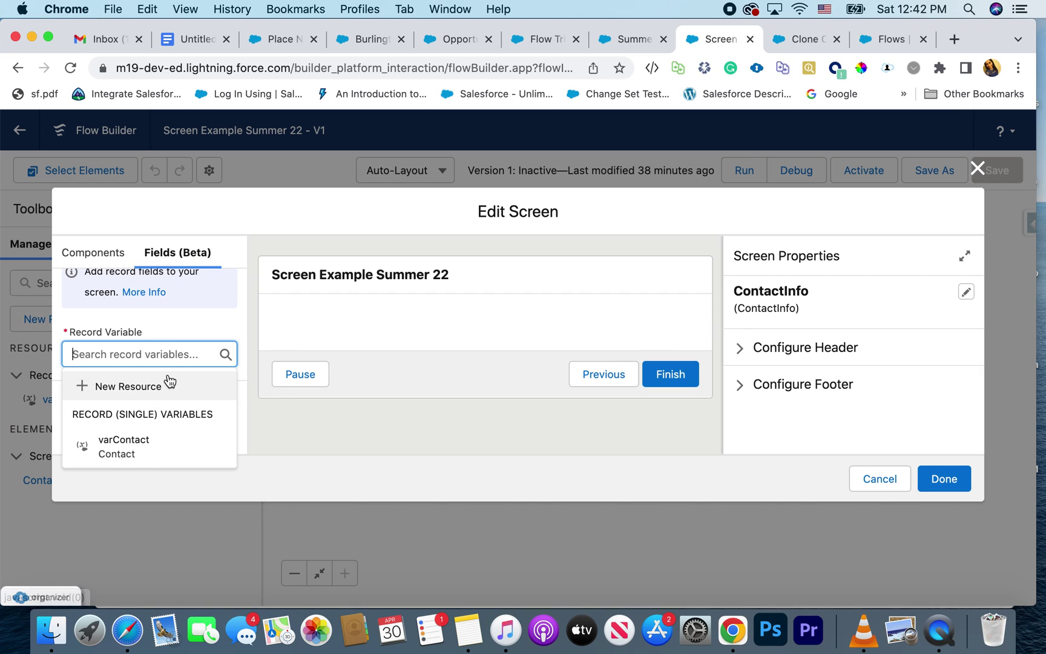
click(140, 440)
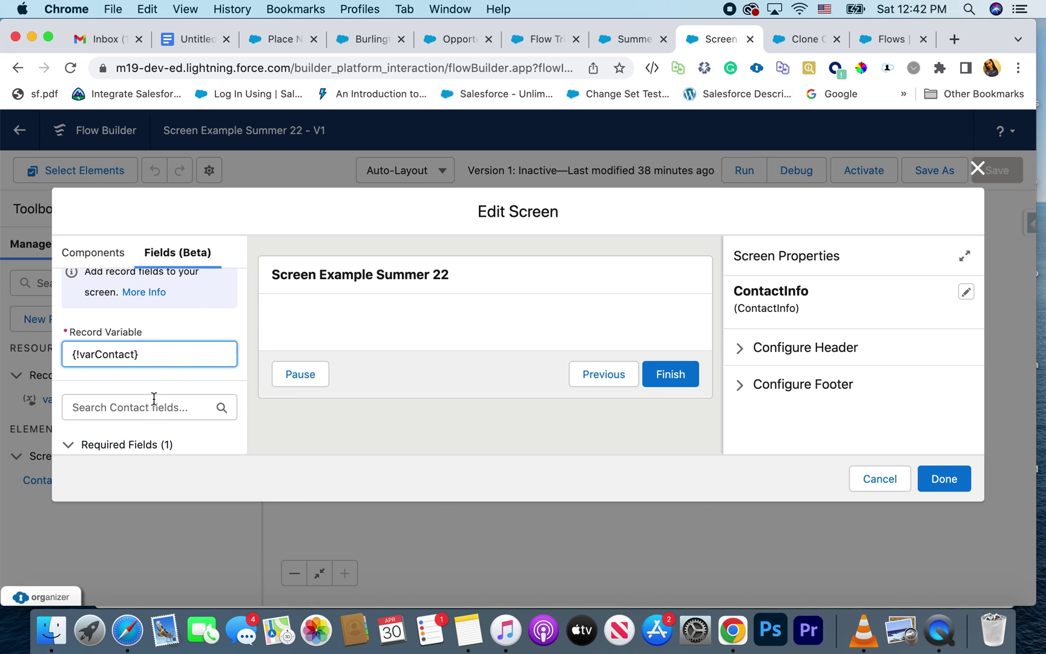
scroll(207, 324, down, 5)
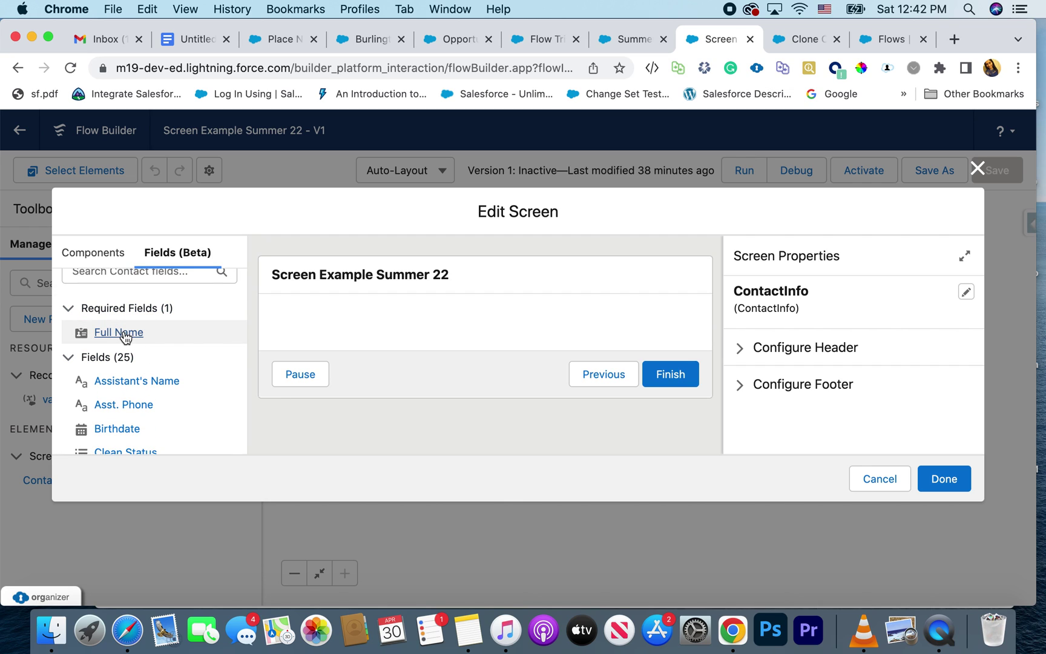
scroll(132, 339, down, 2)
scroll(125, 337, up, 2)
scroll(124, 337, up, 1)
scroll(124, 337, down, 4)
scroll(124, 337, up, 2)
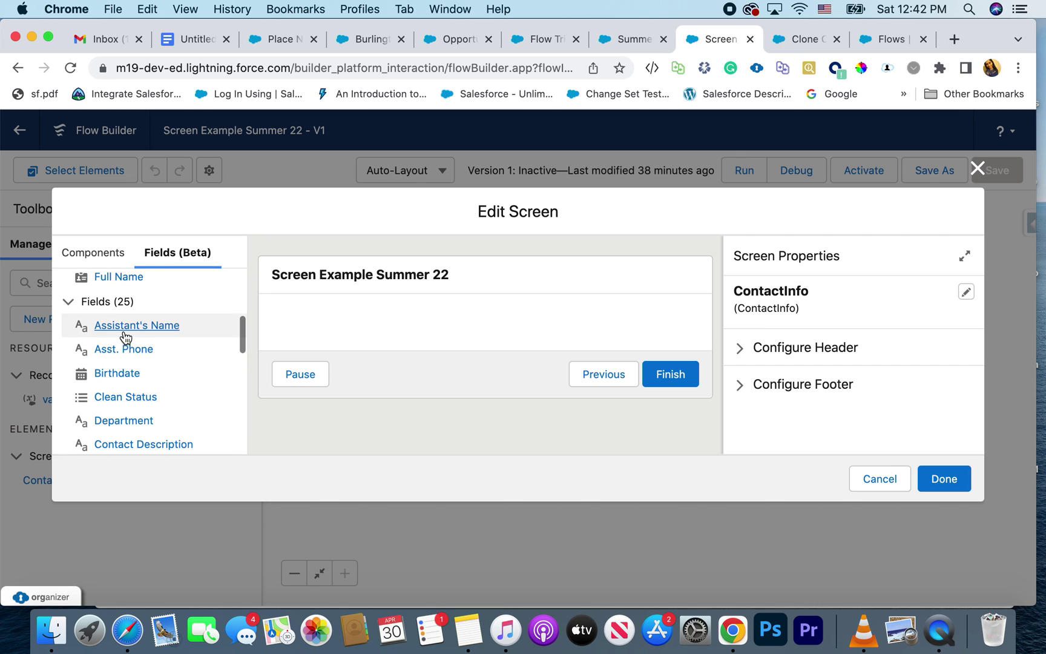
- Add a Section display component to the empty ContactInfo screen
click(98, 253)
scroll(131, 372, down, 6)
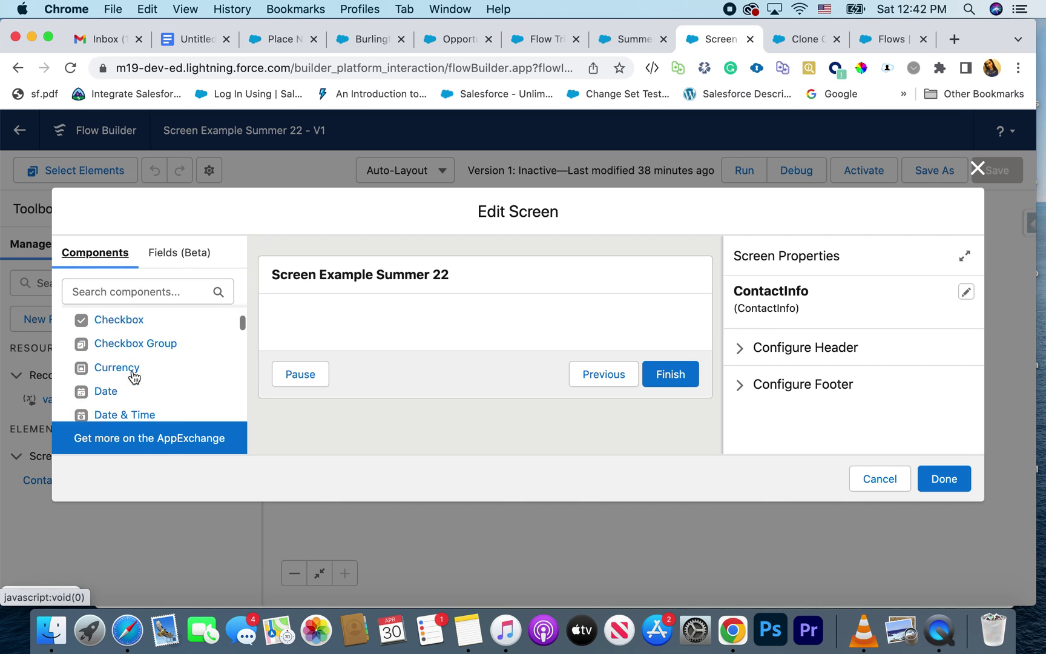
scroll(133, 372, down, 10)
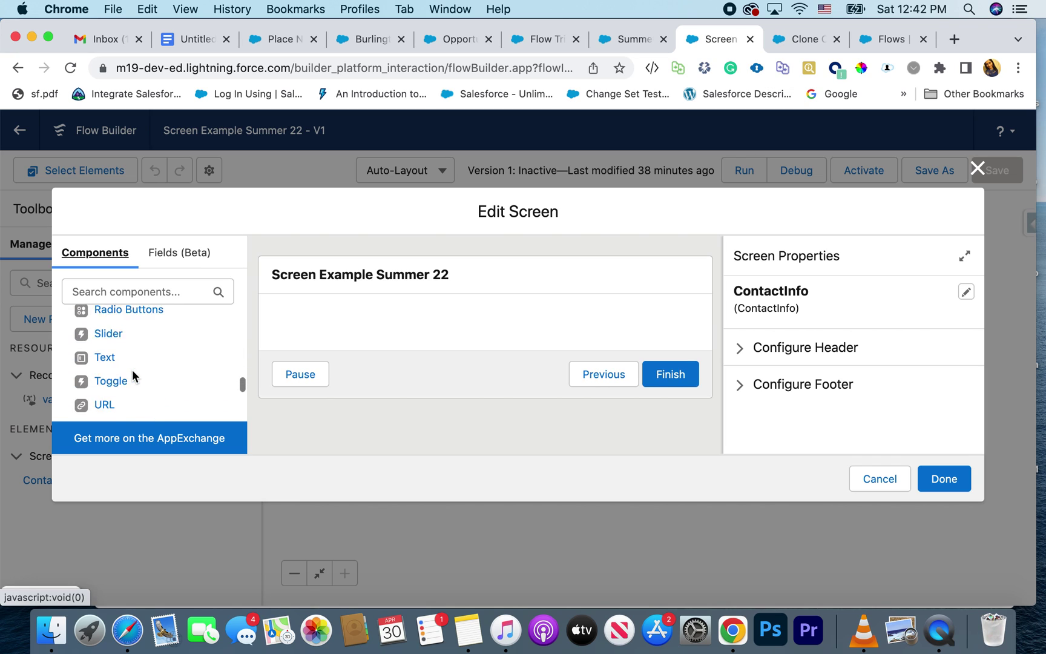
drag(121, 360, 392, 345)
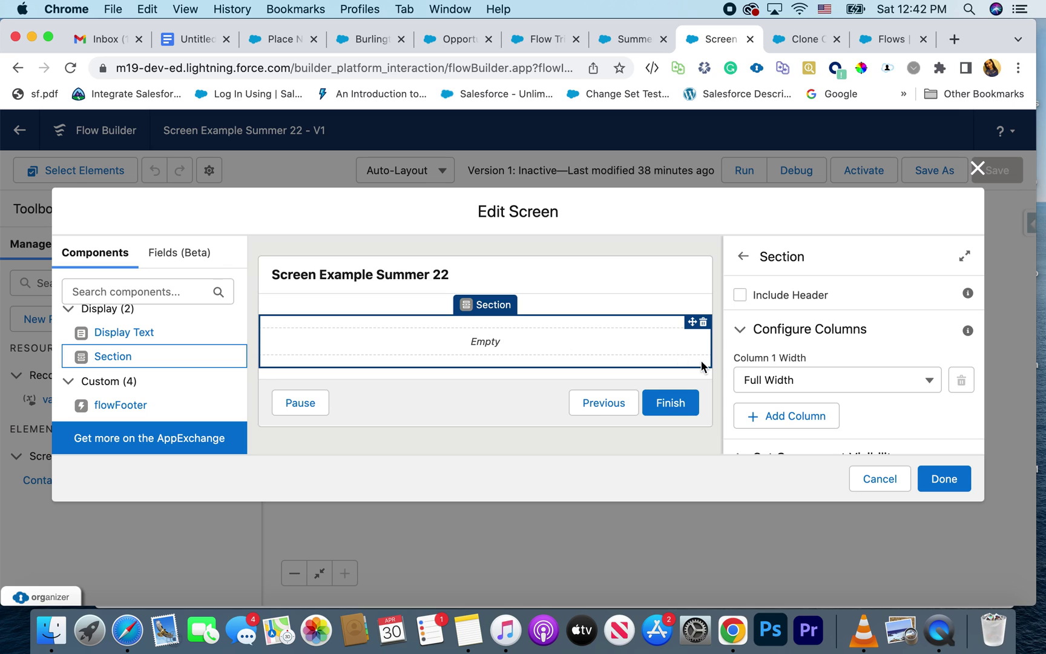
- Include a header on the new section and label it "Personal Info"
click(744, 295)
click(754, 337)
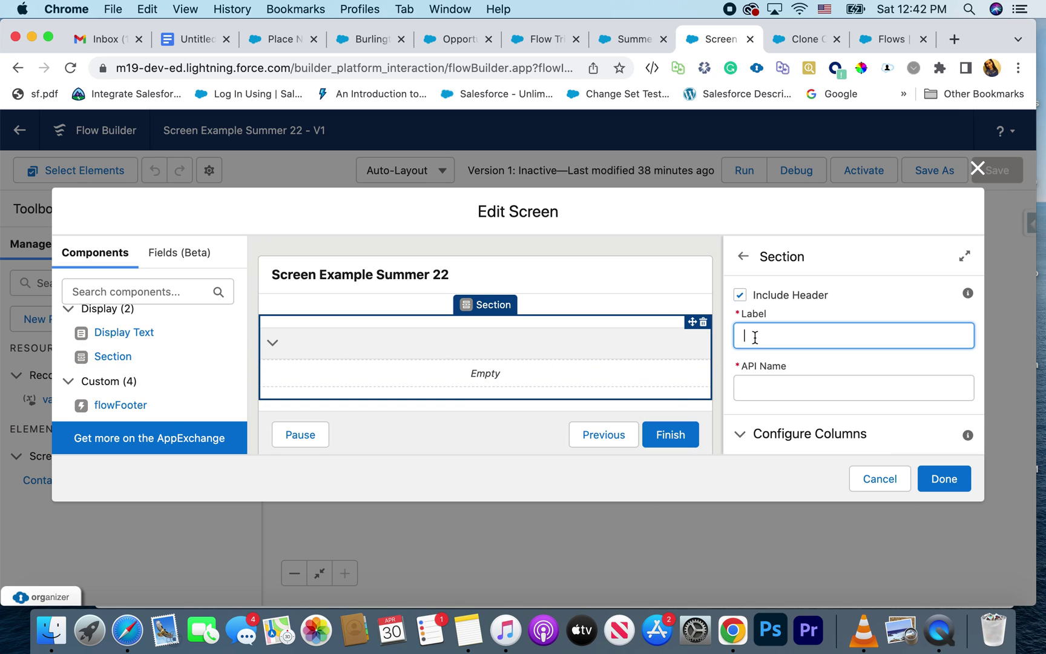
text(Perosnal Info)
key(Left)
key(Left)
key(Left)
key(Left)
key(Left)
key(shift+Left)
key(shift+Left)
key(shift+Left)
key(shift+Left)
key(shift+Left)
key(shift+Left)
key(shift+Left)
key(BackSpace)
text(ersonal)
click(791, 380)
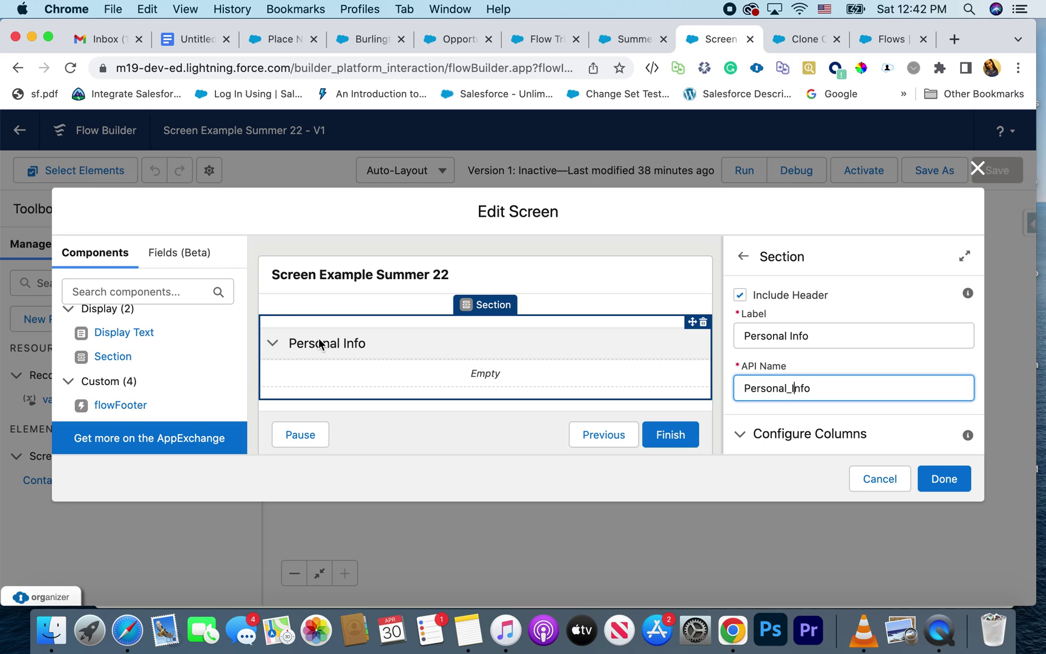
click(274, 346)
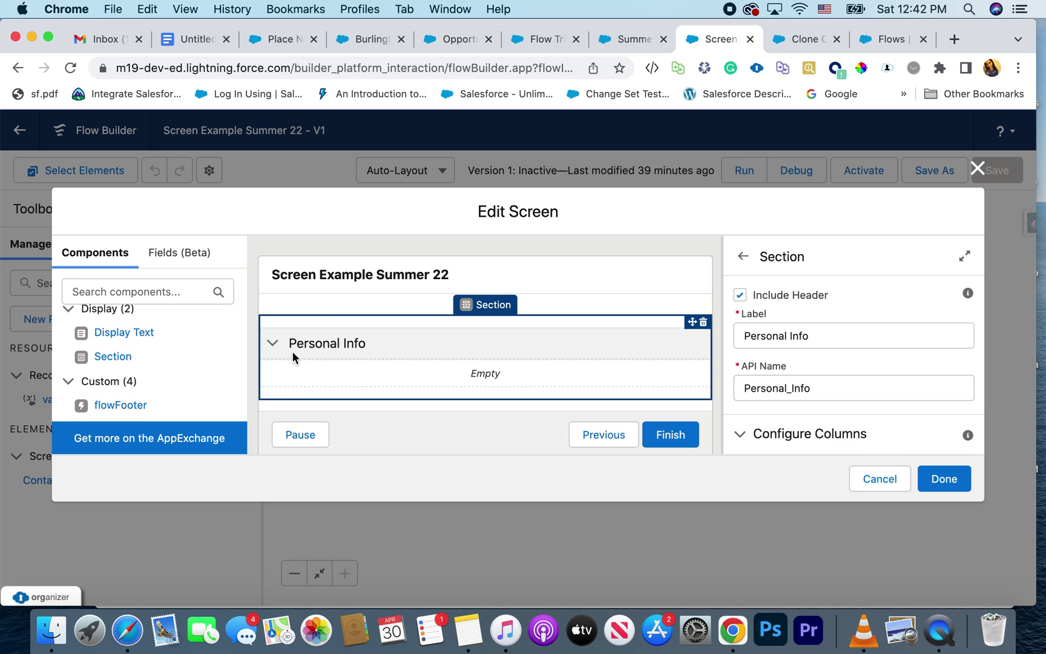
- Add the Contact record fields Full Name and Mailing Address to the Personal Info section, one below the other
scroll(338, 376, down, 1)
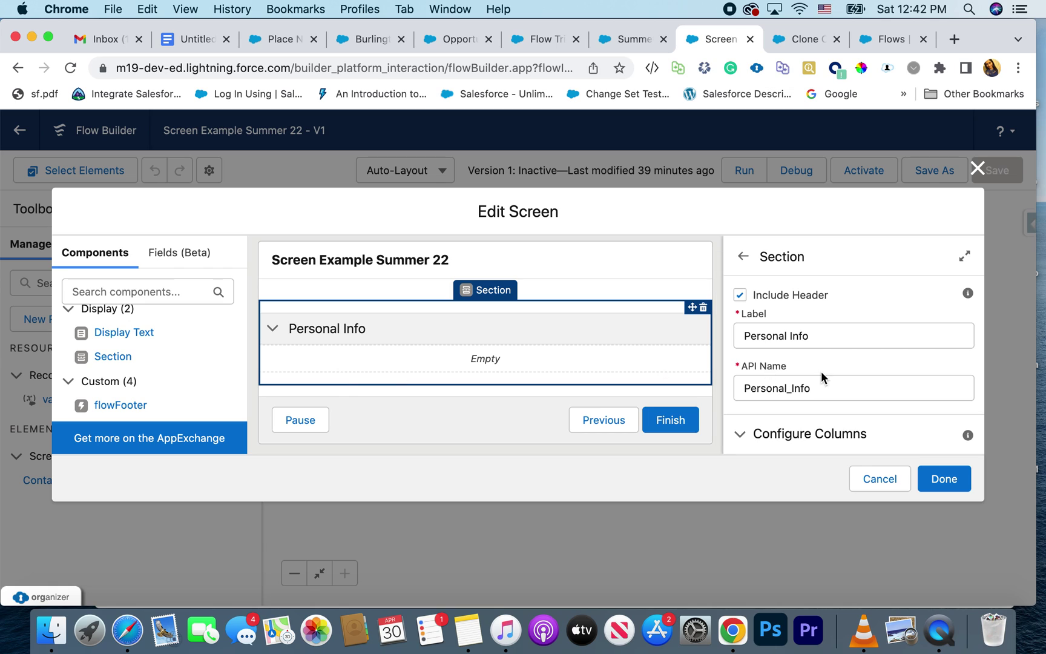
scroll(859, 372, down, 2)
scroll(858, 373, down, 3)
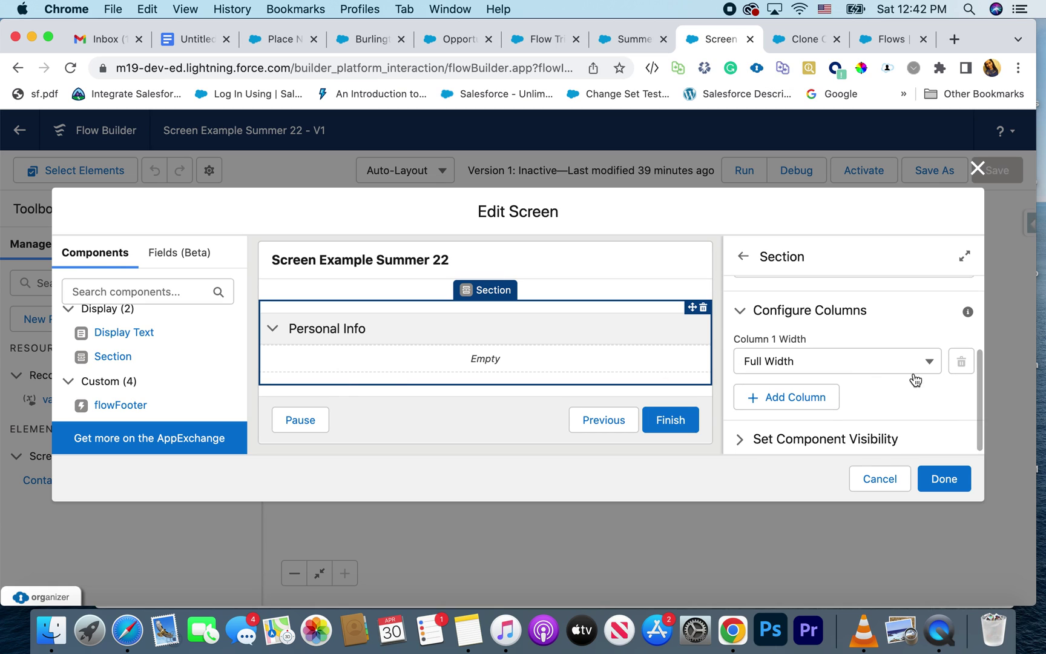
scroll(148, 363, up, 2)
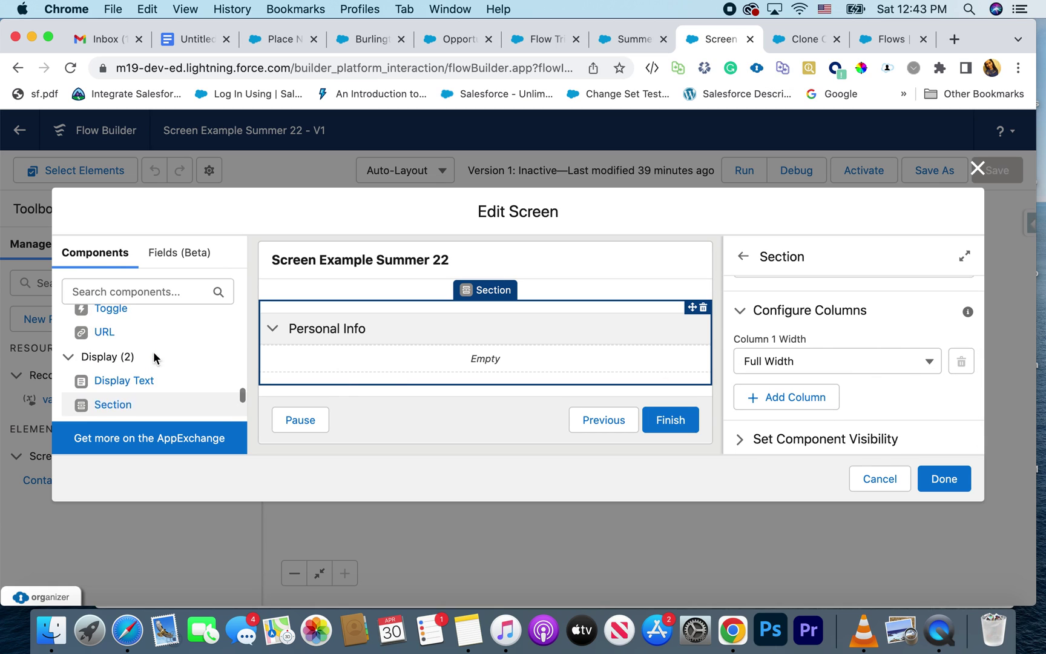
click(197, 251)
drag(124, 277, 350, 373)
scroll(92, 364, down, 5)
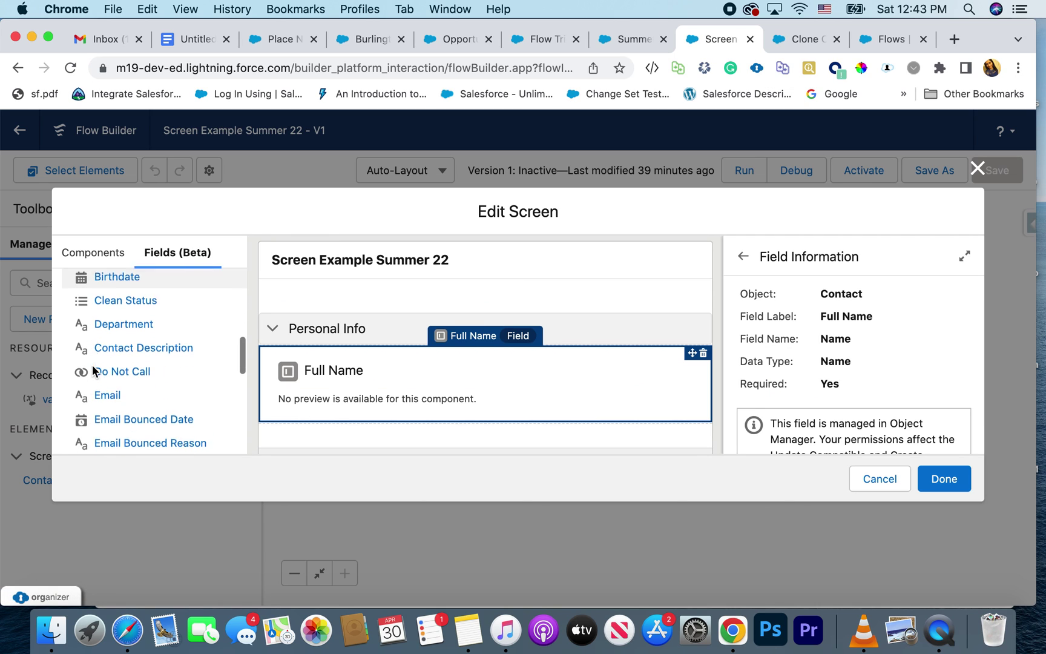
scroll(92, 364, down, 5)
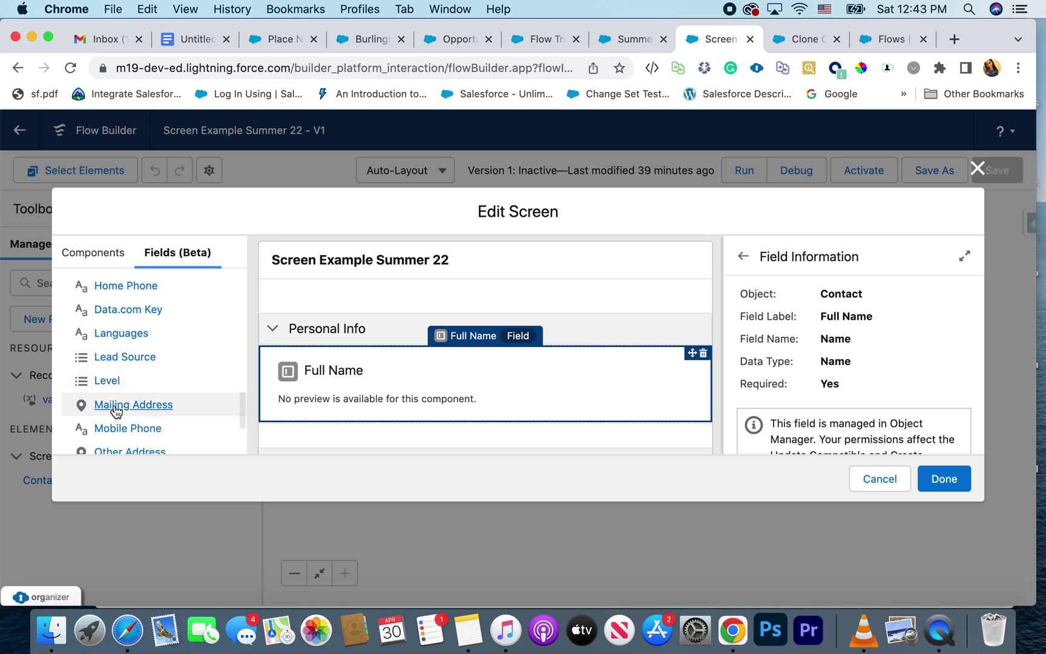
drag(117, 414, 421, 428)
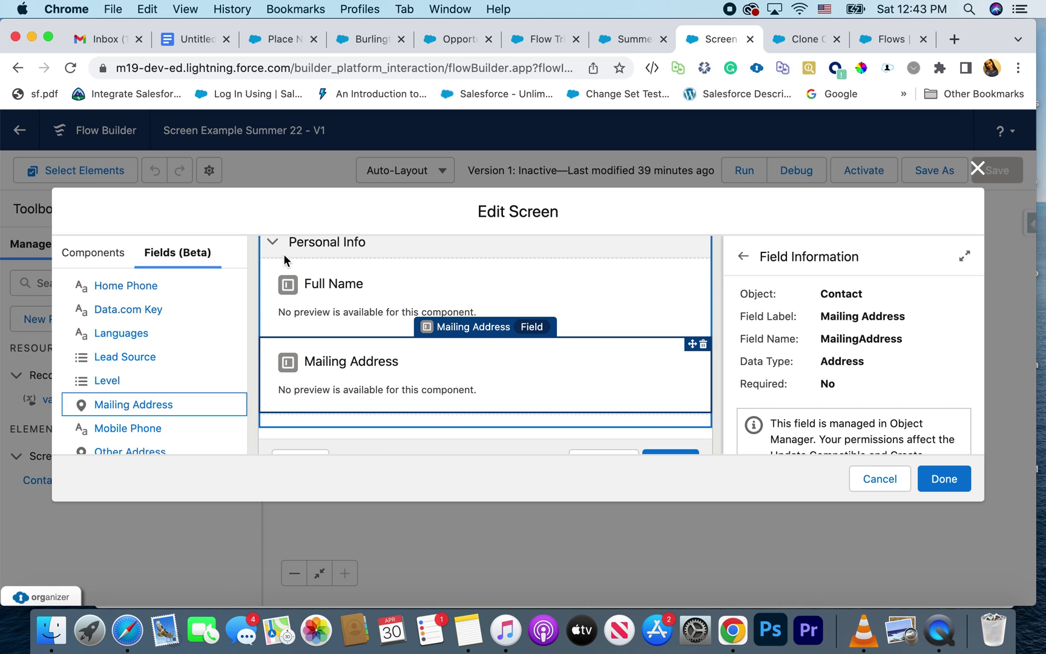
- Add a second section below Personal Info and include a header labelled "Demographic"
click(95, 252)
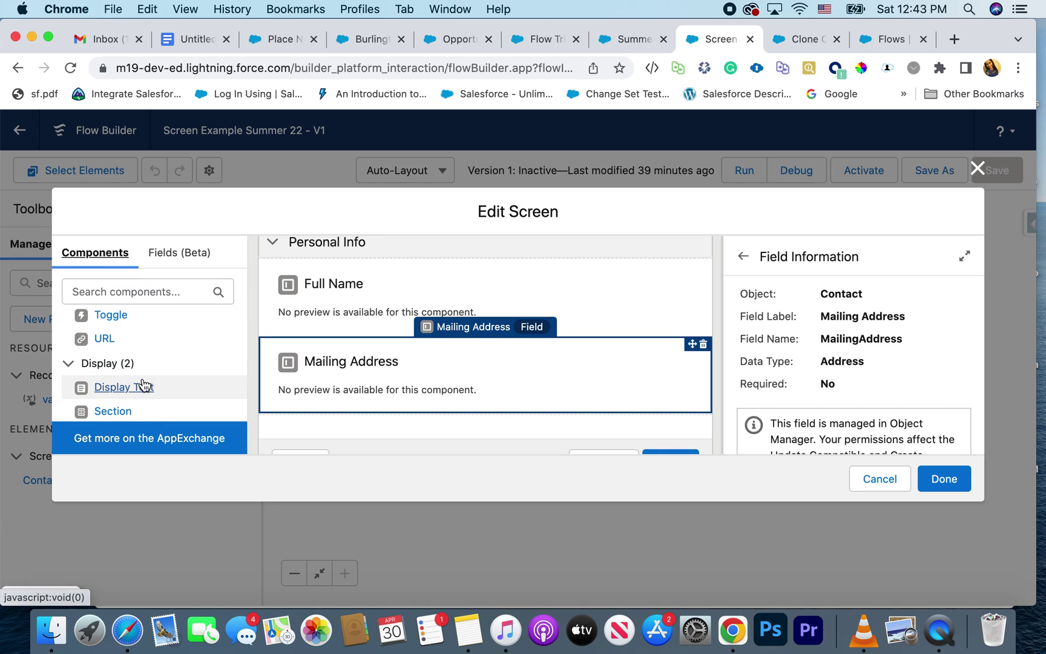
scroll(142, 381, down, 1)
drag(143, 378, 360, 424)
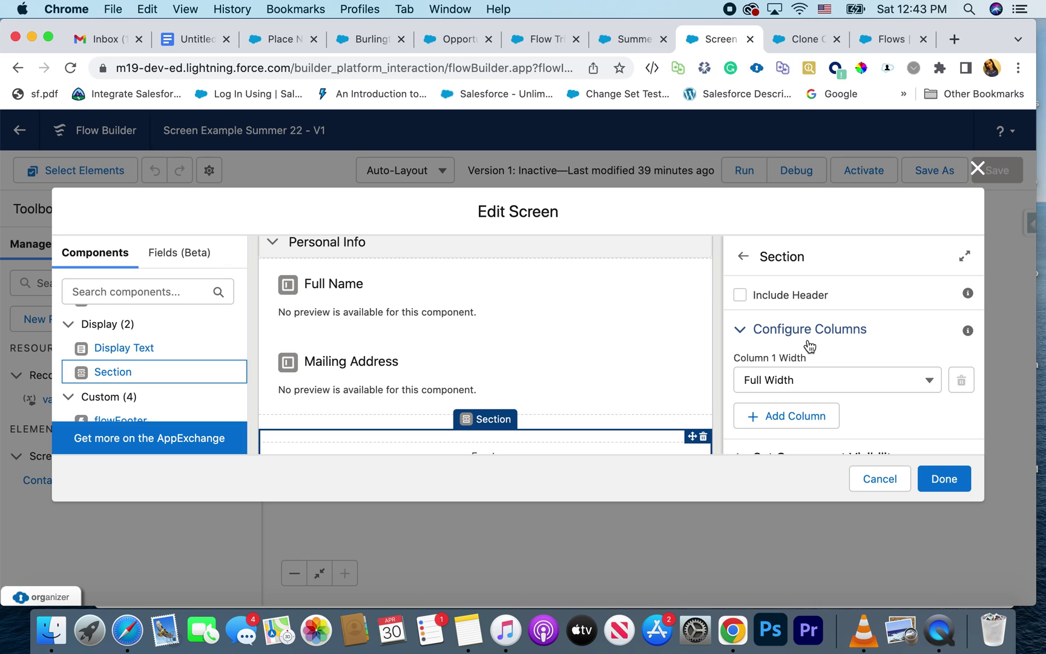
click(739, 295)
click(771, 337)
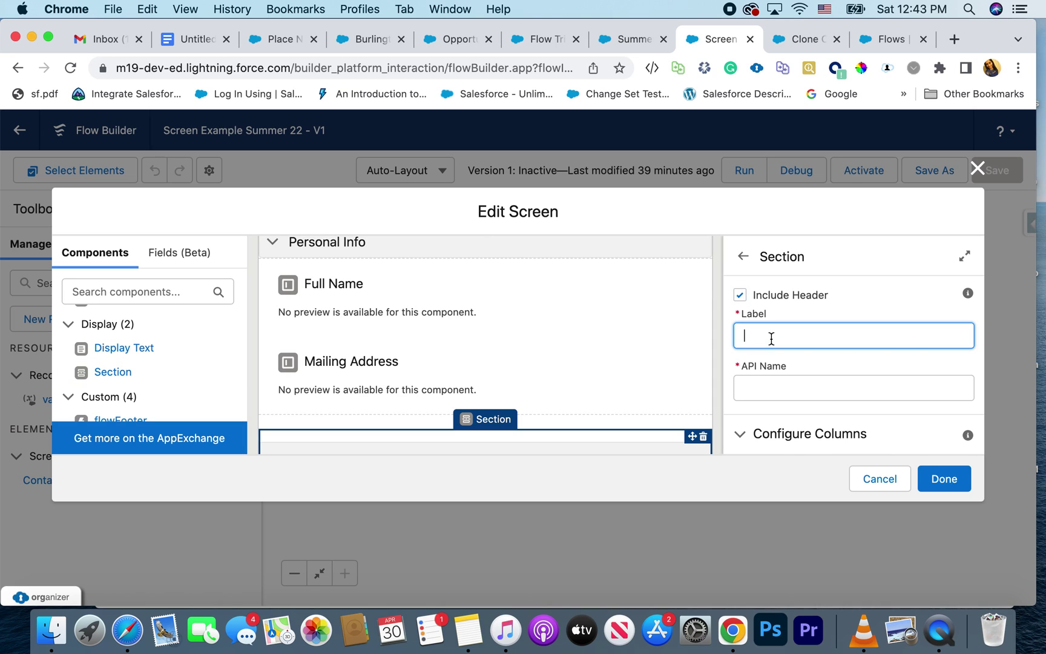
text(Demographic)
click(838, 363)
scroll(837, 430, down, 4)
scroll(838, 429, down, 1)
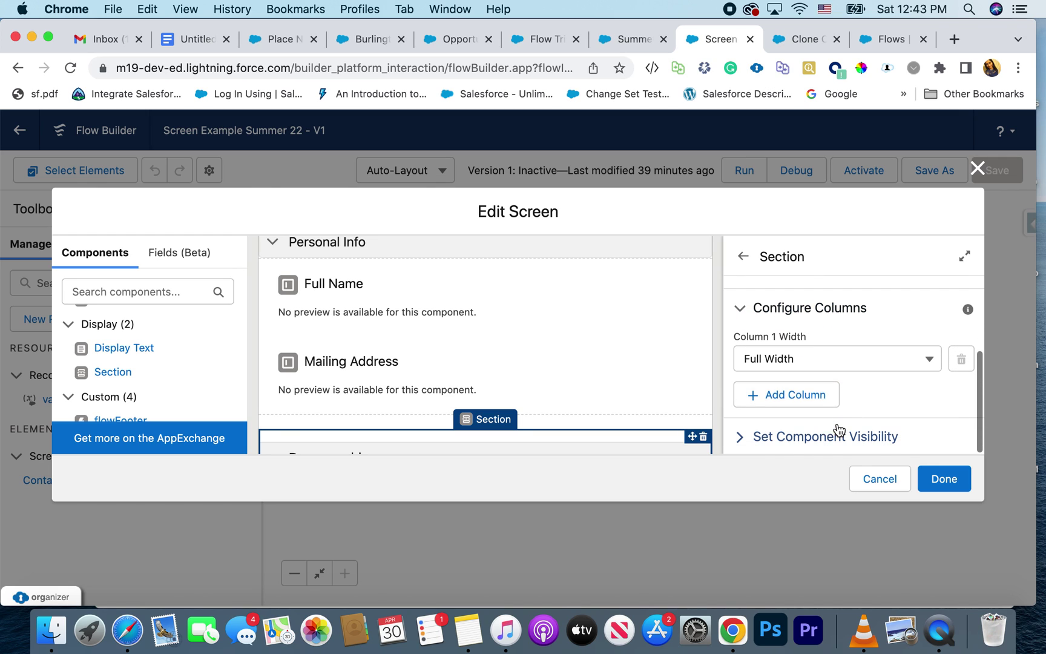
click(833, 366)
click(814, 332)
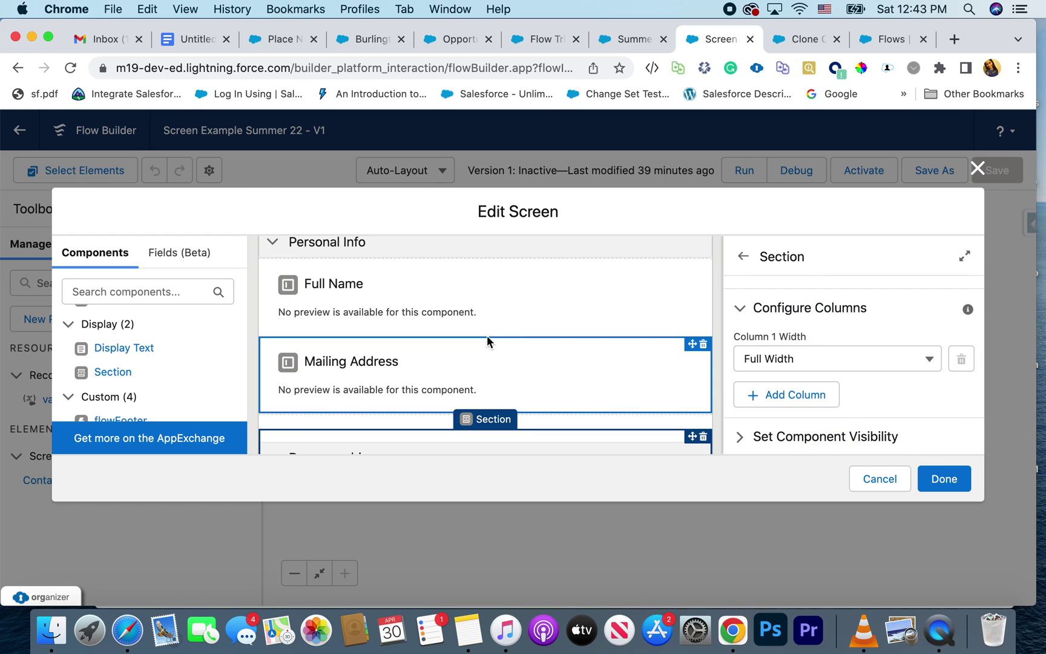
scroll(487, 336, down, 3)
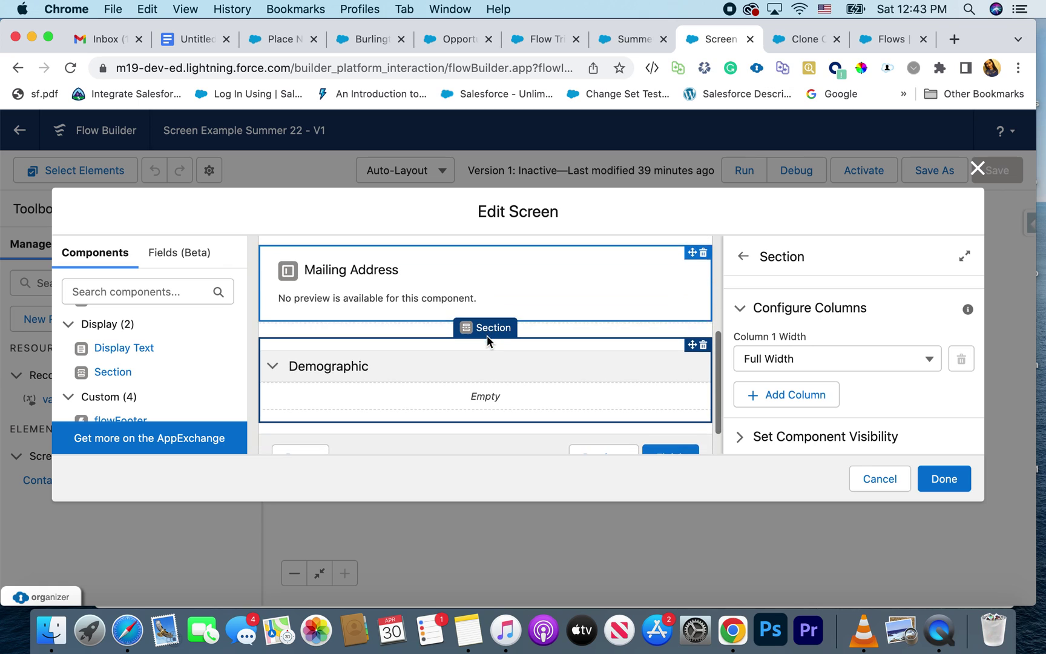
- Add the Mailing Address field to the Demographic section and delete the one in the Personal Info section
click(178, 253)
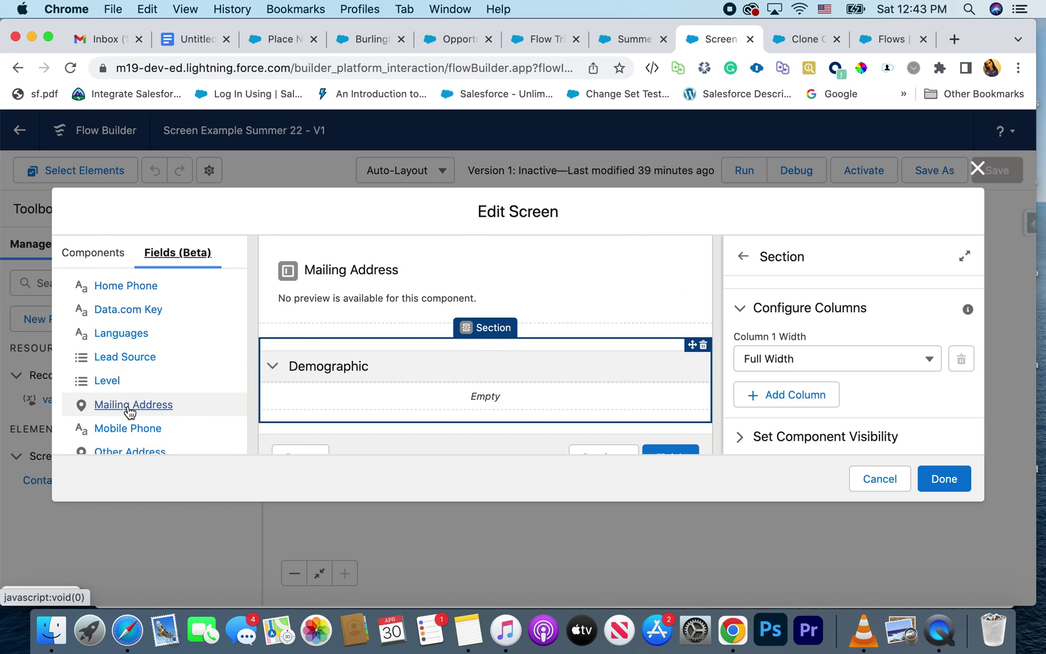
drag(129, 411, 376, 389)
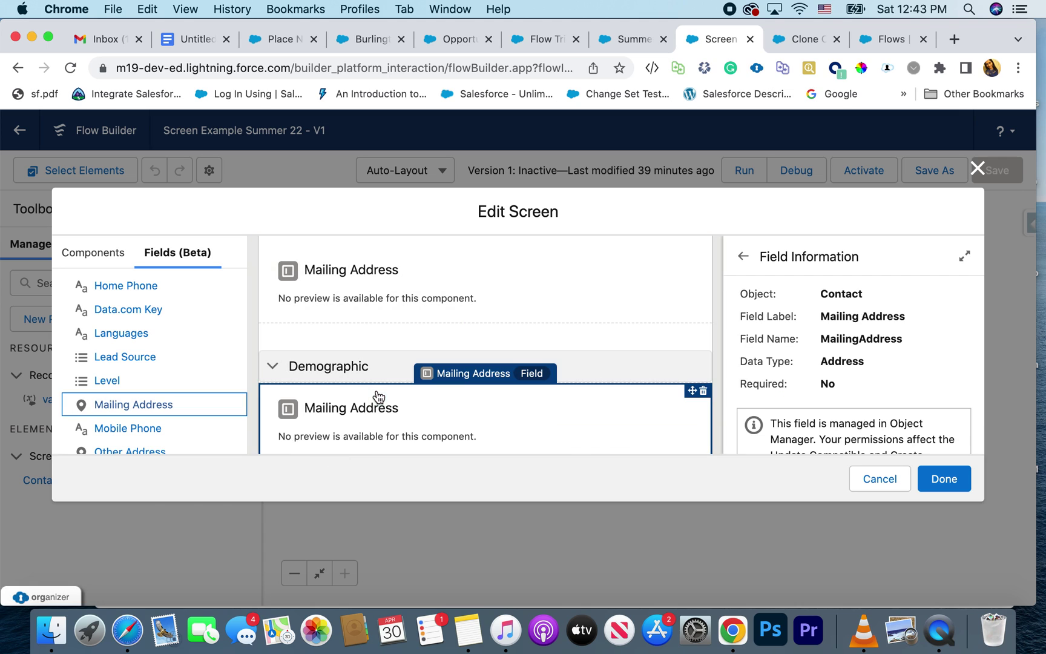
scroll(373, 346, up, 3)
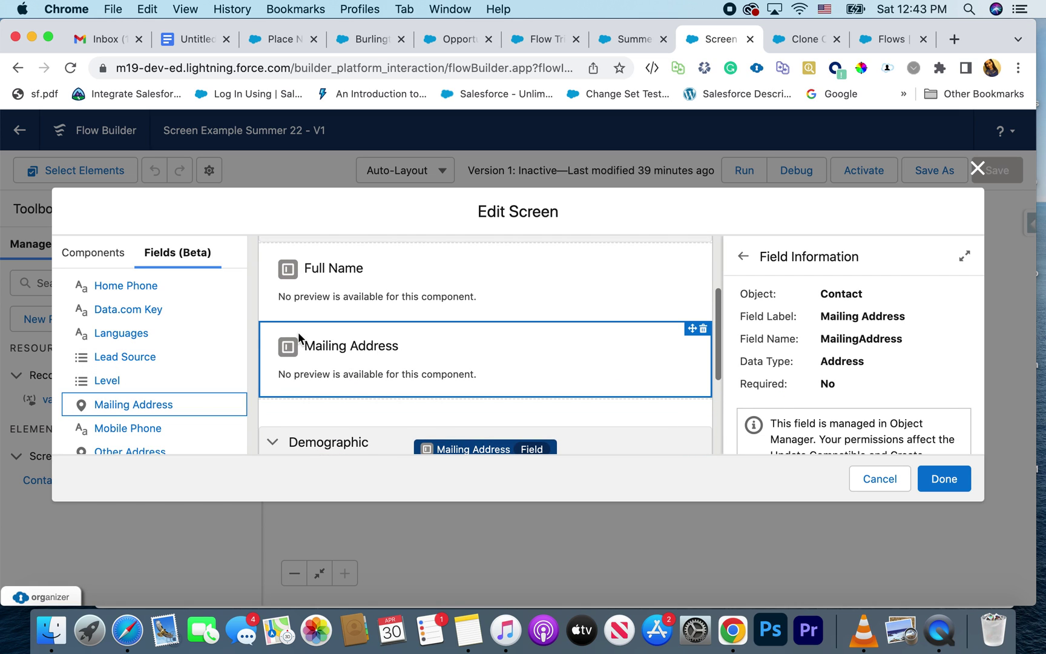
click(703, 328)
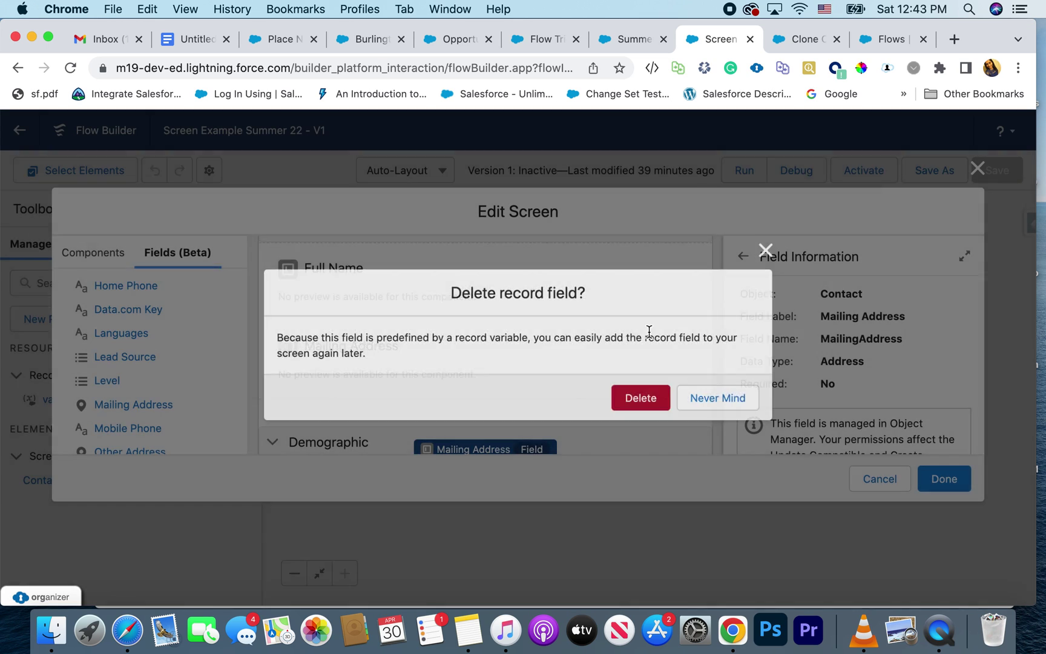
click(643, 398)
- Add the Home Phone field below Full Name in the Personal Info section and review the screen layout
scroll(74, 366, up, 3)
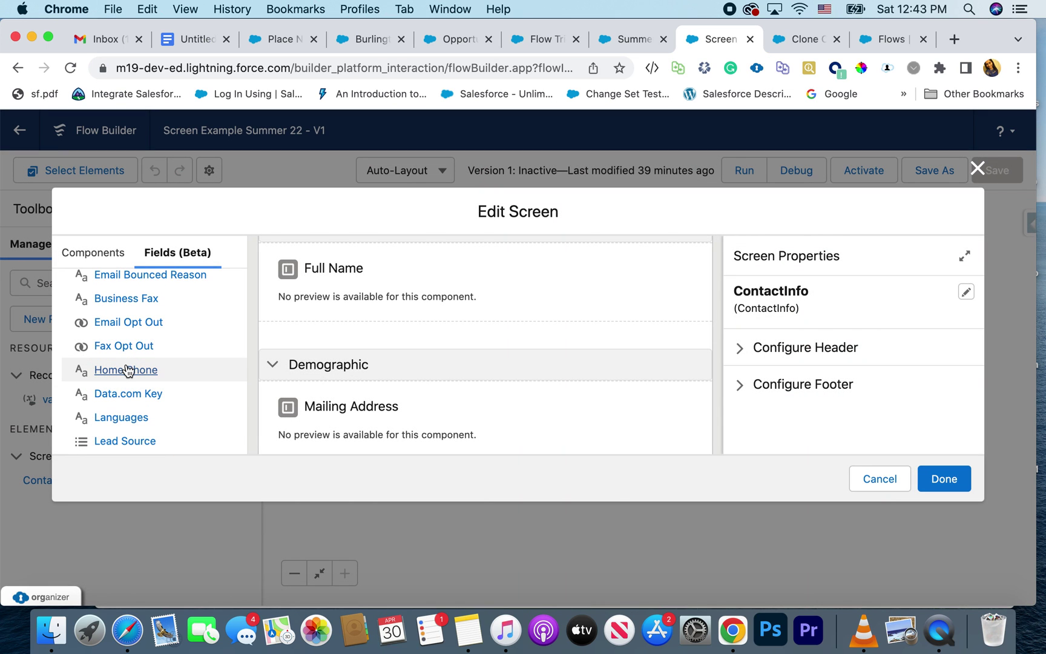
drag(226, 357, 379, 330)
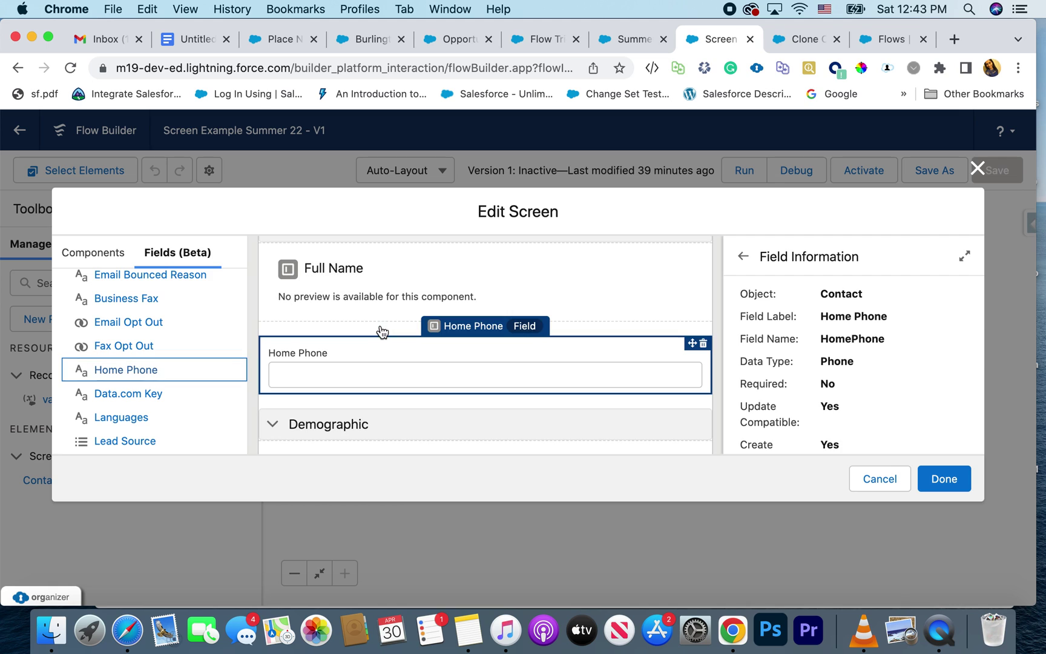
scroll(374, 404, down, 2)
scroll(374, 404, down, 1)
scroll(374, 404, up, 5)
scroll(373, 404, up, 1)
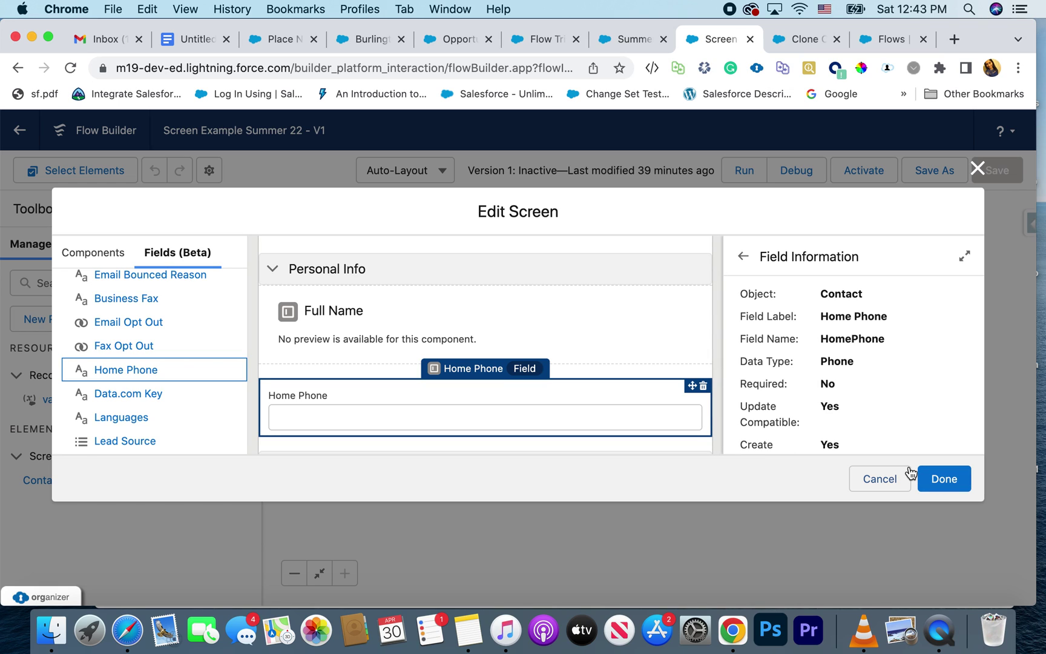
- Accept the ContactInfo screen's changes and save the Screen Example Summer 22 flow
scroll(601, 291, down, 3)
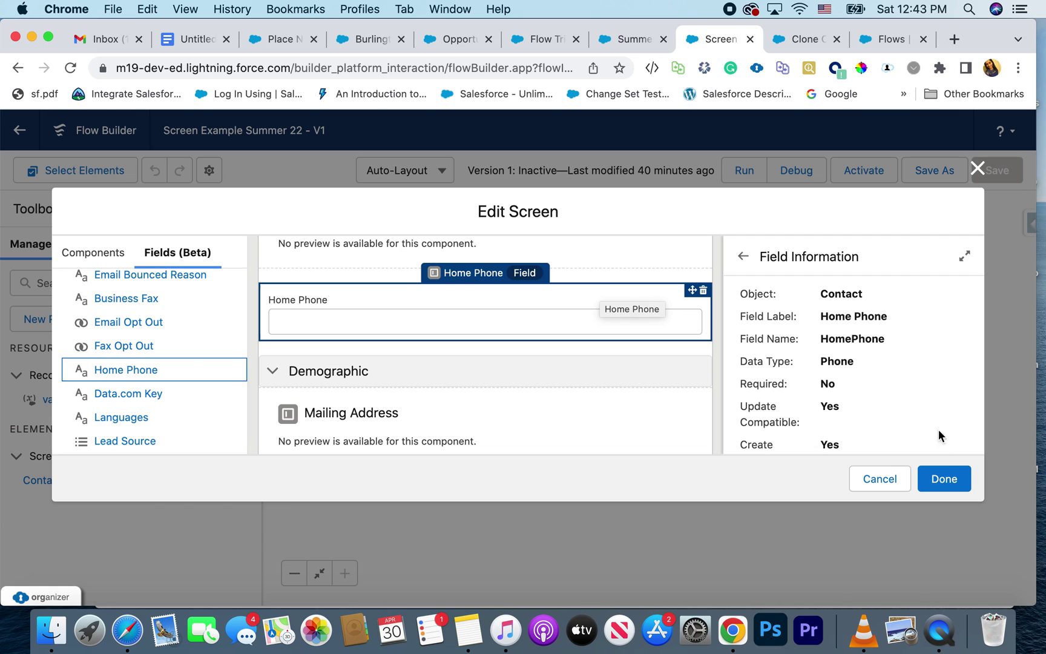
click(944, 479)
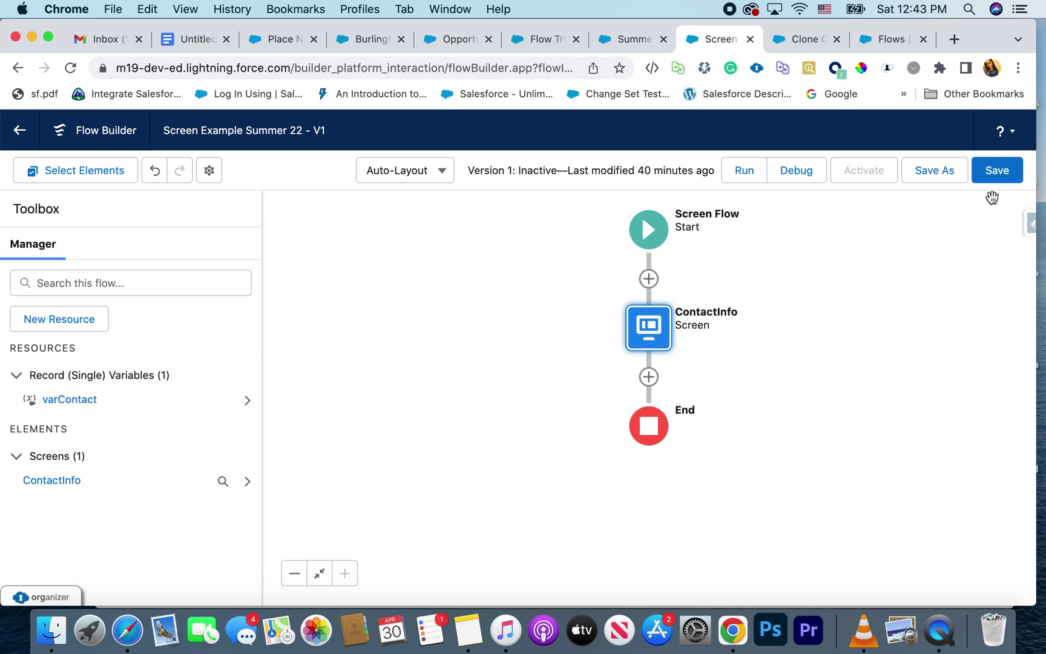
click(992, 175)
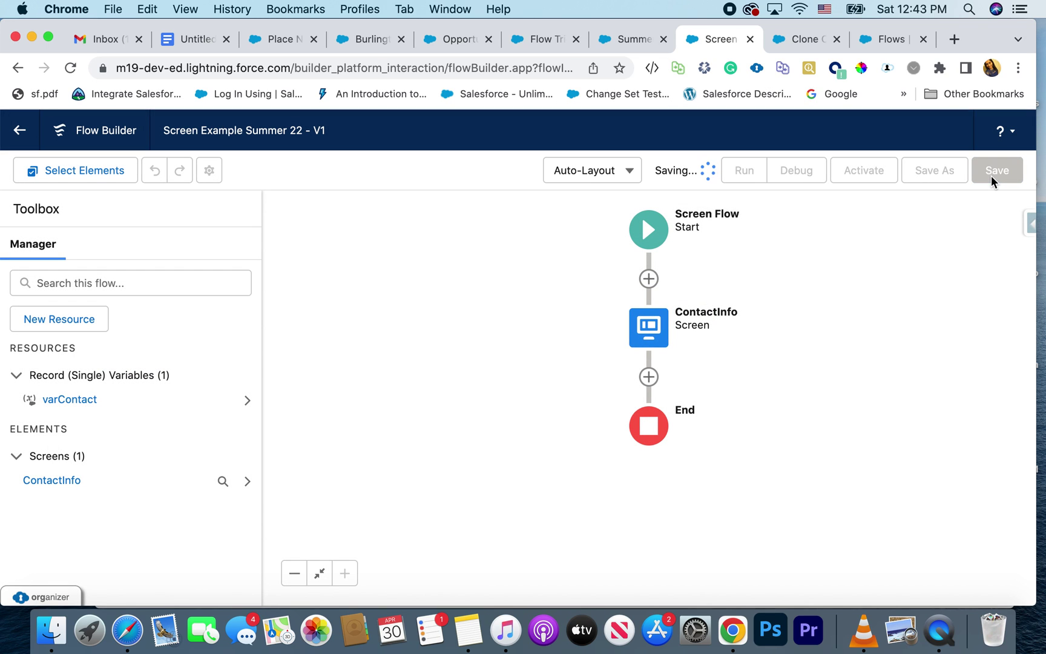
- Debug the saved flow with an existing contact record selected as the varContact input
click(797, 170)
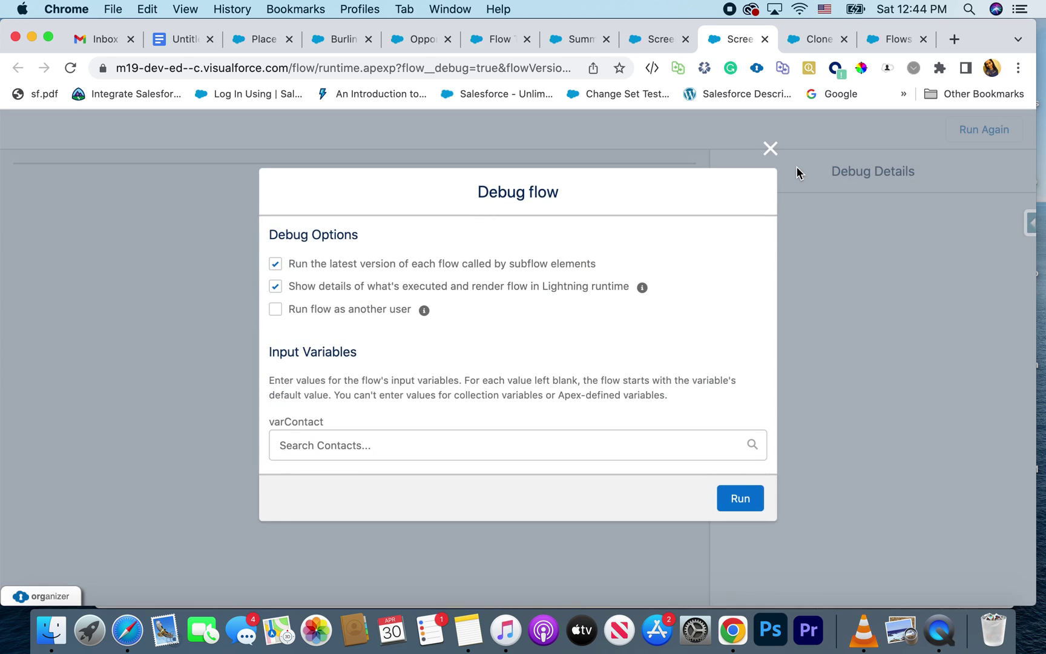
click(386, 437)
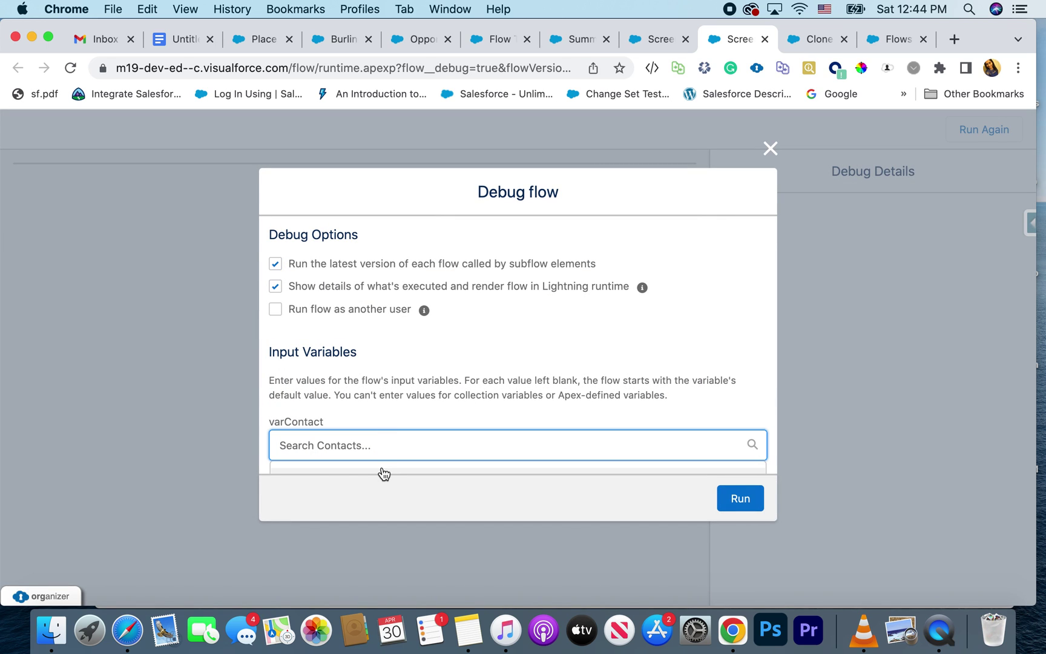
click(385, 451)
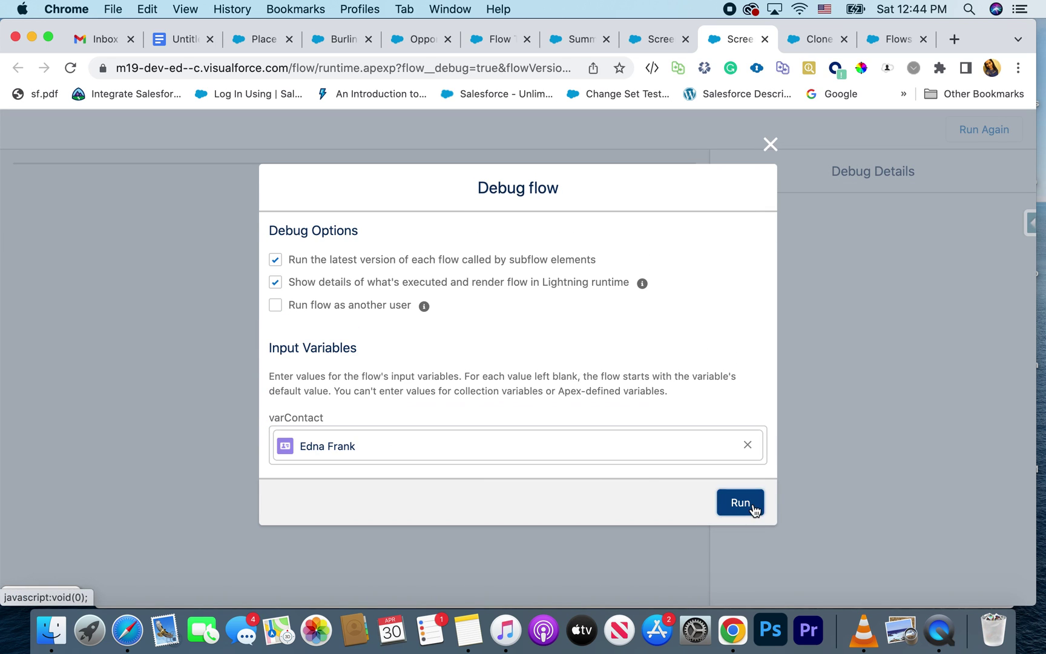
click(751, 504)
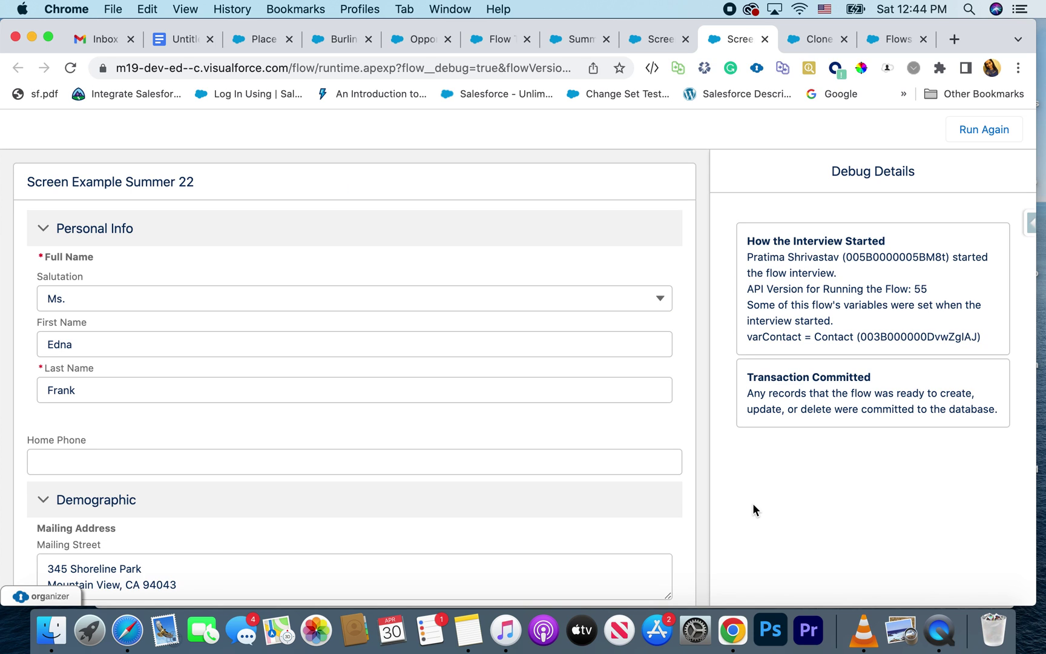
- Test the running flow screen by collapsing and expanding its Personal Info and Demographic section headers
scroll(600, 436, down, 2)
scroll(600, 436, up, 2)
click(46, 224)
click(46, 224)
click(46, 224)
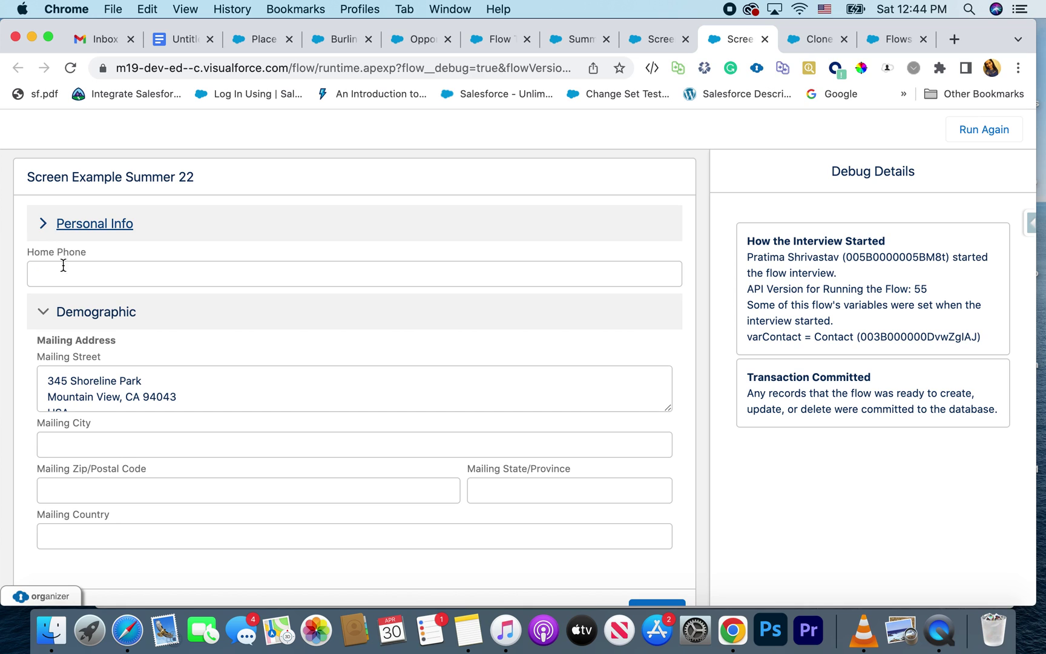
click(46, 224)
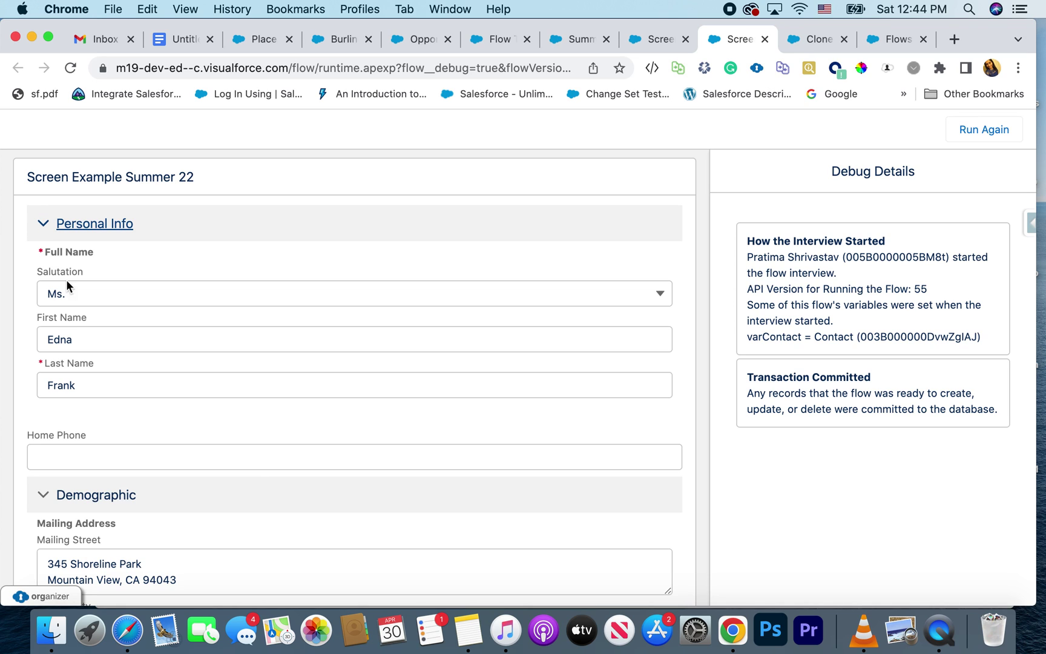
scroll(87, 320, down, 3)
scroll(87, 320, down, 2)
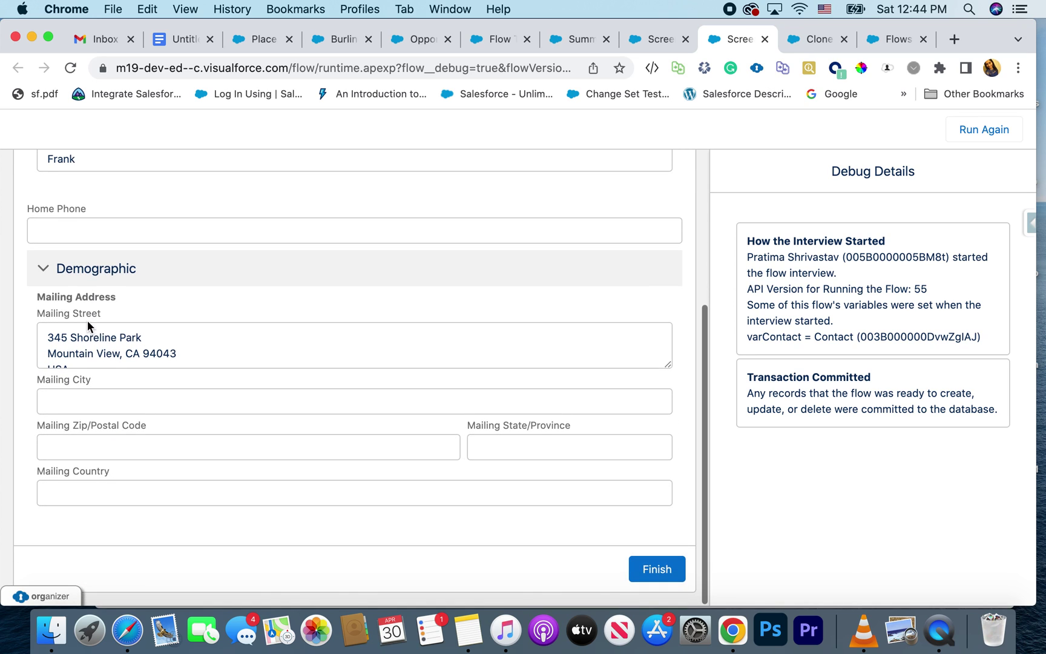
click(46, 269)
click(47, 267)
click(21, 375)
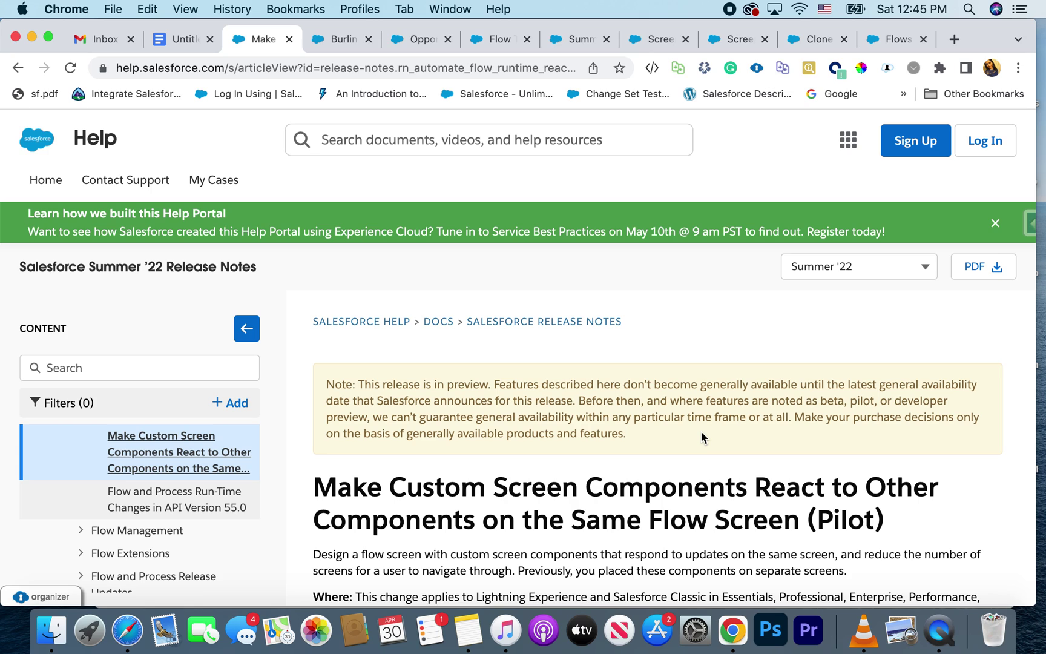
- In the Summer '22 release notes, read the pilot article on custom screen components reacting to others and browse the neighbouring Flow Runtime topics
scroll(512, 466, down, 2)
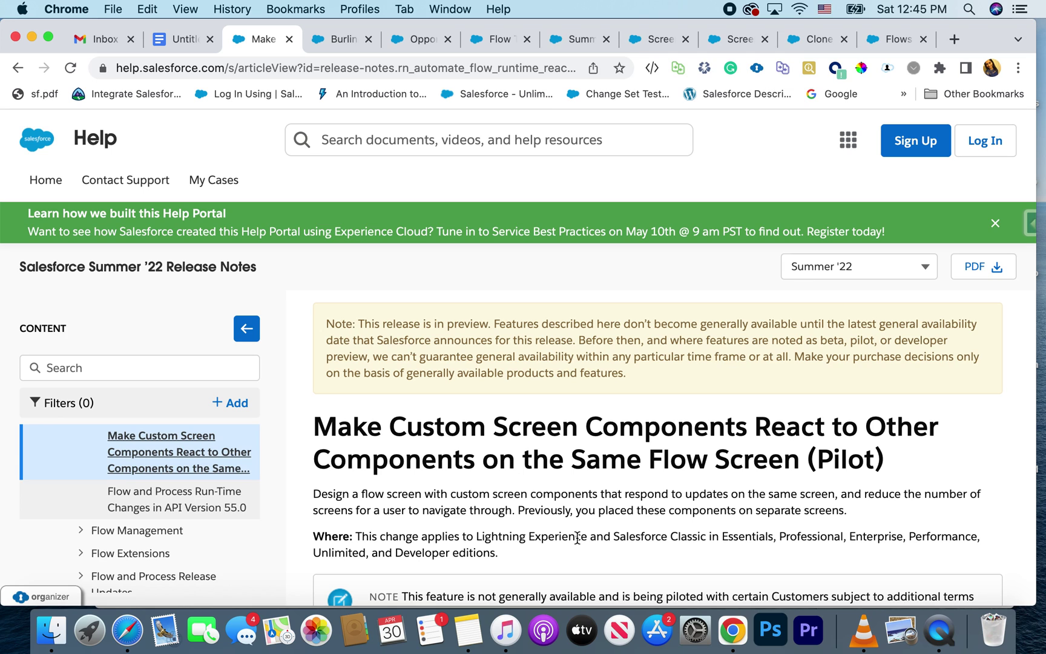
scroll(577, 537, down, 3)
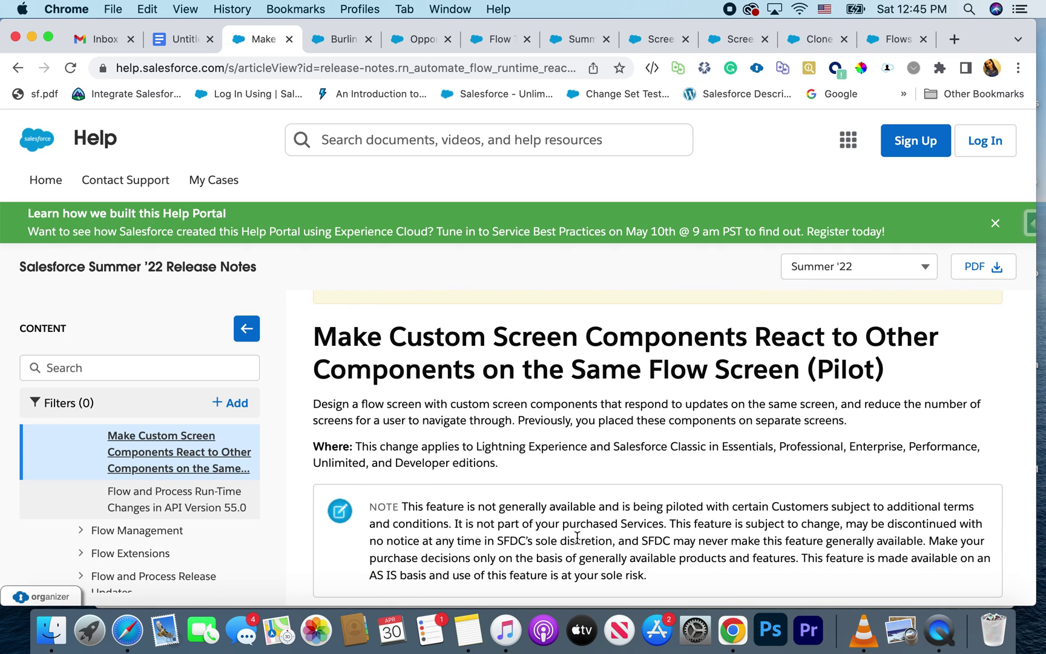
scroll(577, 538, down, 4)
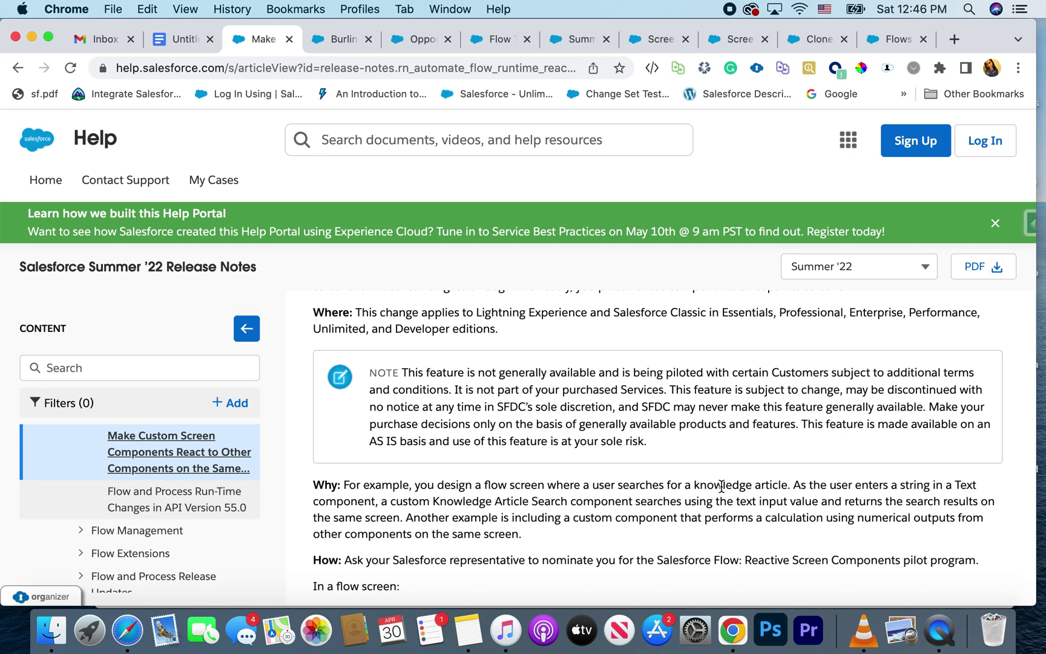
scroll(721, 486, down, 4)
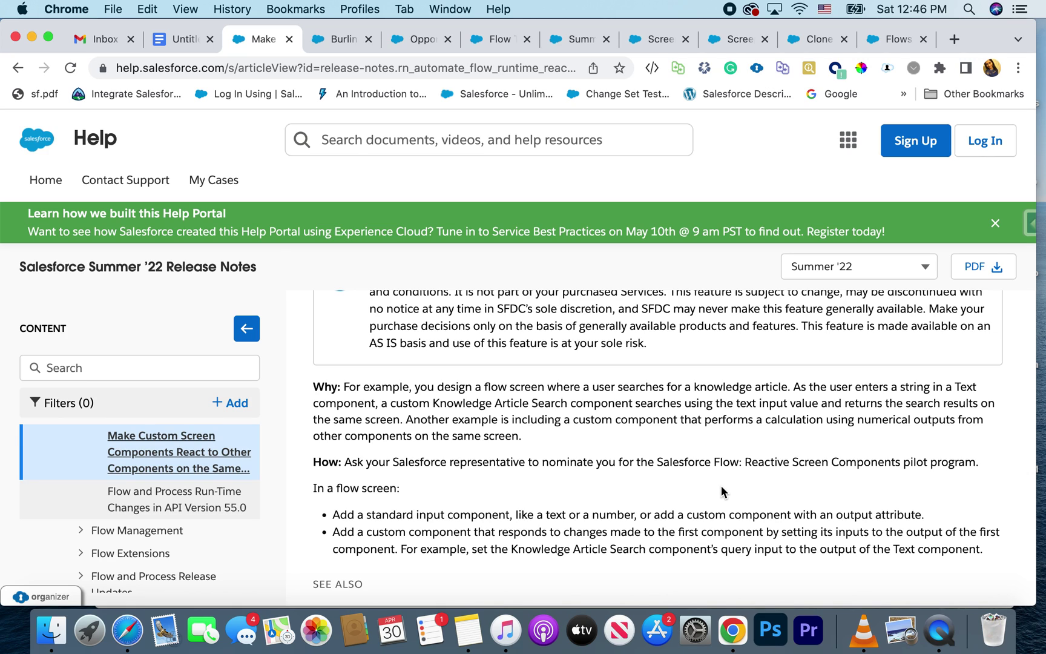
scroll(720, 489, down, 4)
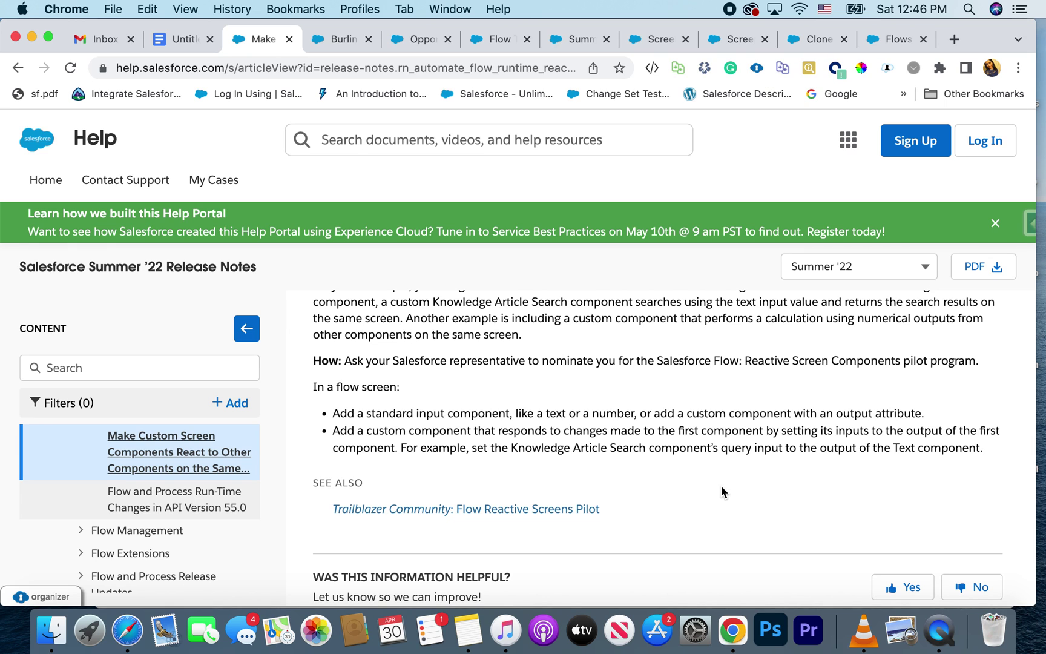
scroll(721, 486, up, 7)
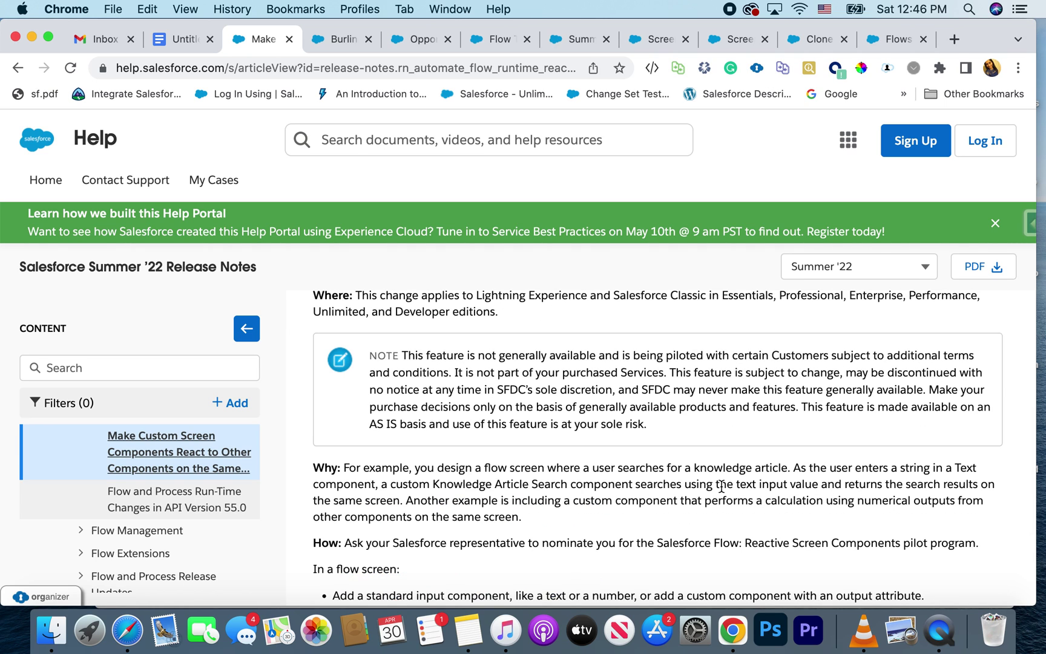
scroll(721, 486, down, 1)
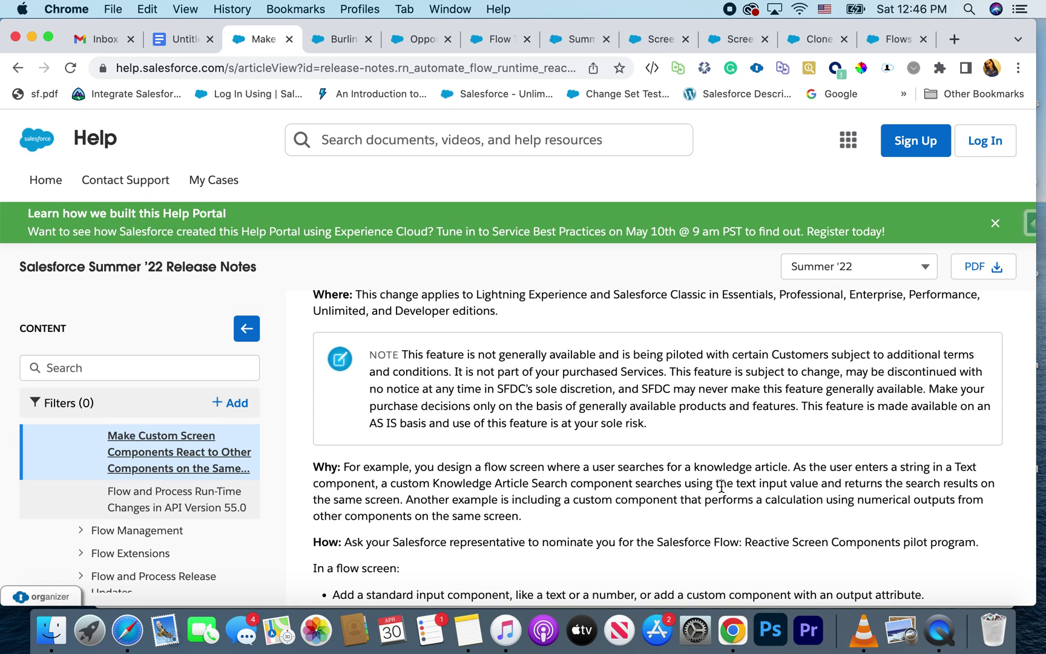
scroll(228, 506, down, 2)
scroll(227, 506, up, 2)
scroll(227, 506, up, 3)
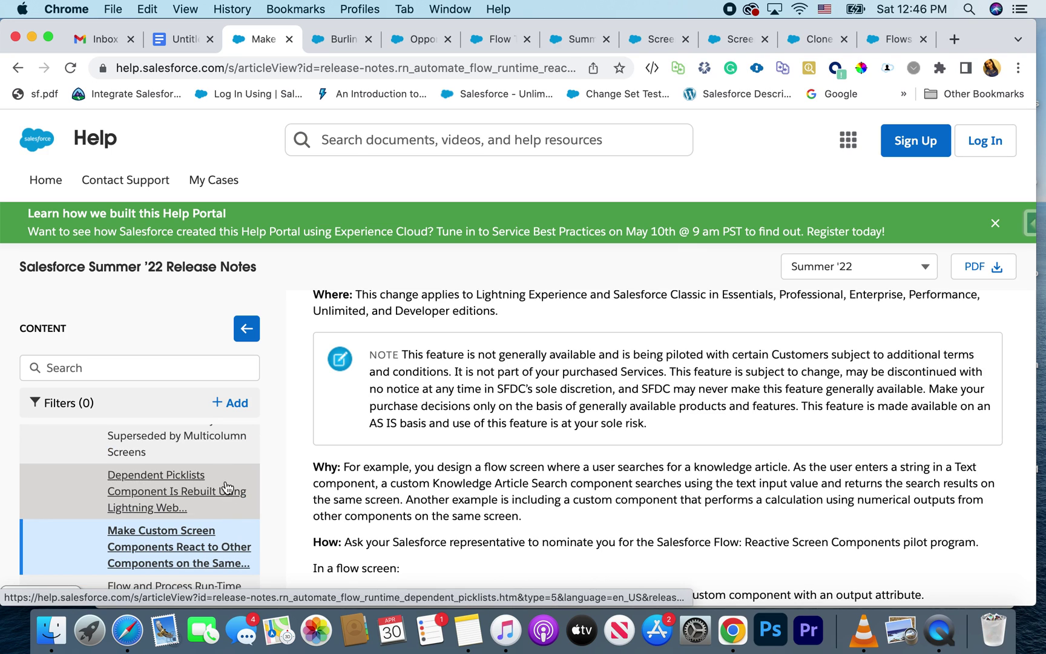
scroll(225, 478, up, 4)
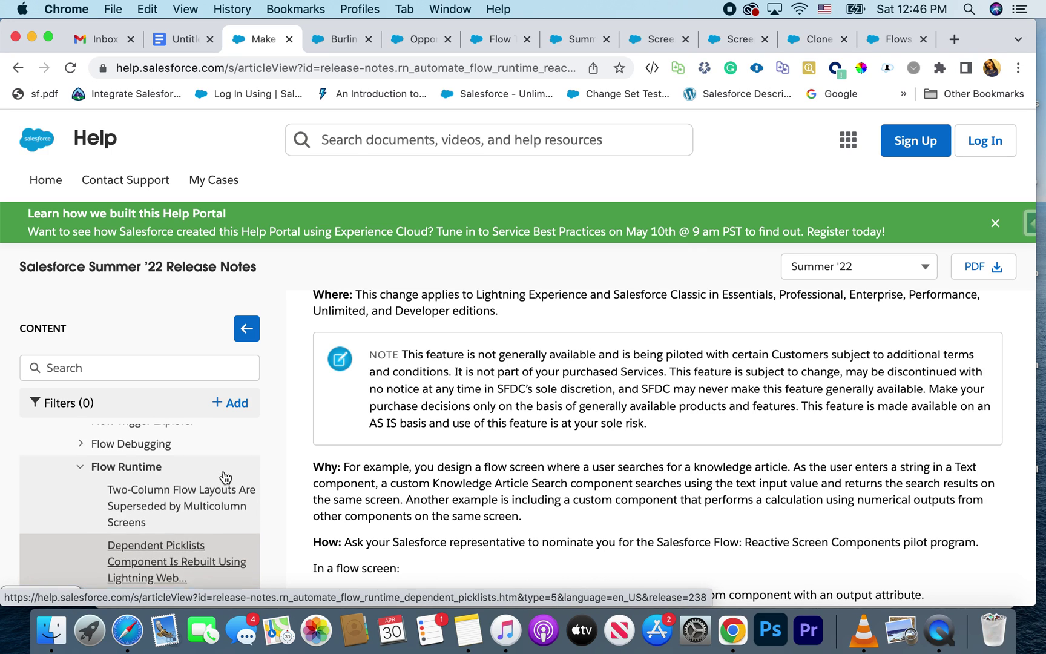